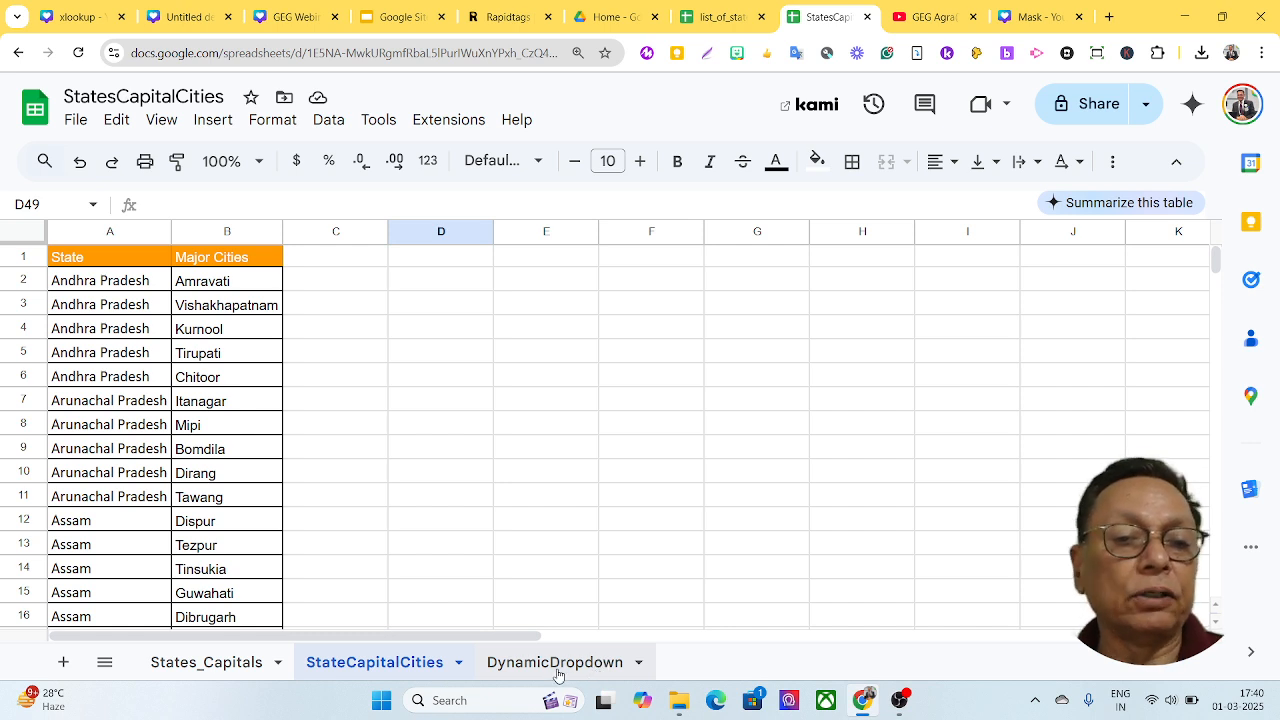
# Insert a dropdown in cell A2, under the State header of the DynamicDropdown sheet.
pyautogui.click(558, 662)
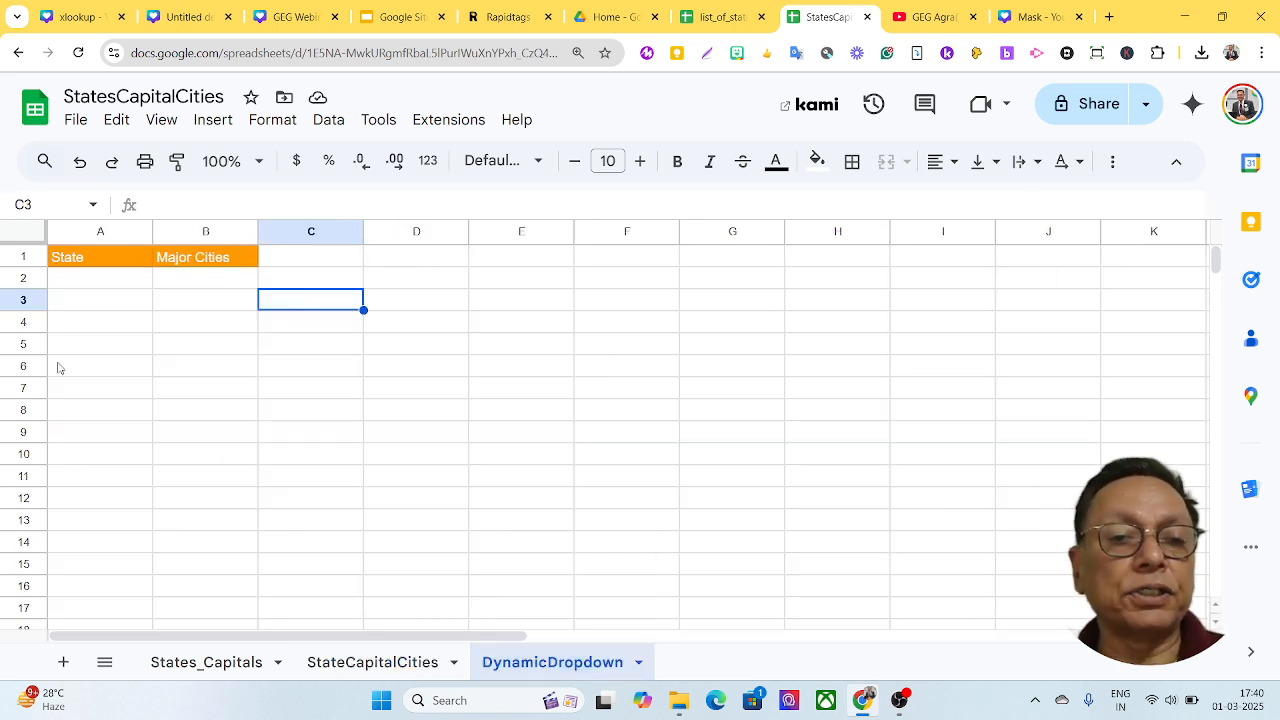
pyautogui.click(84, 285)
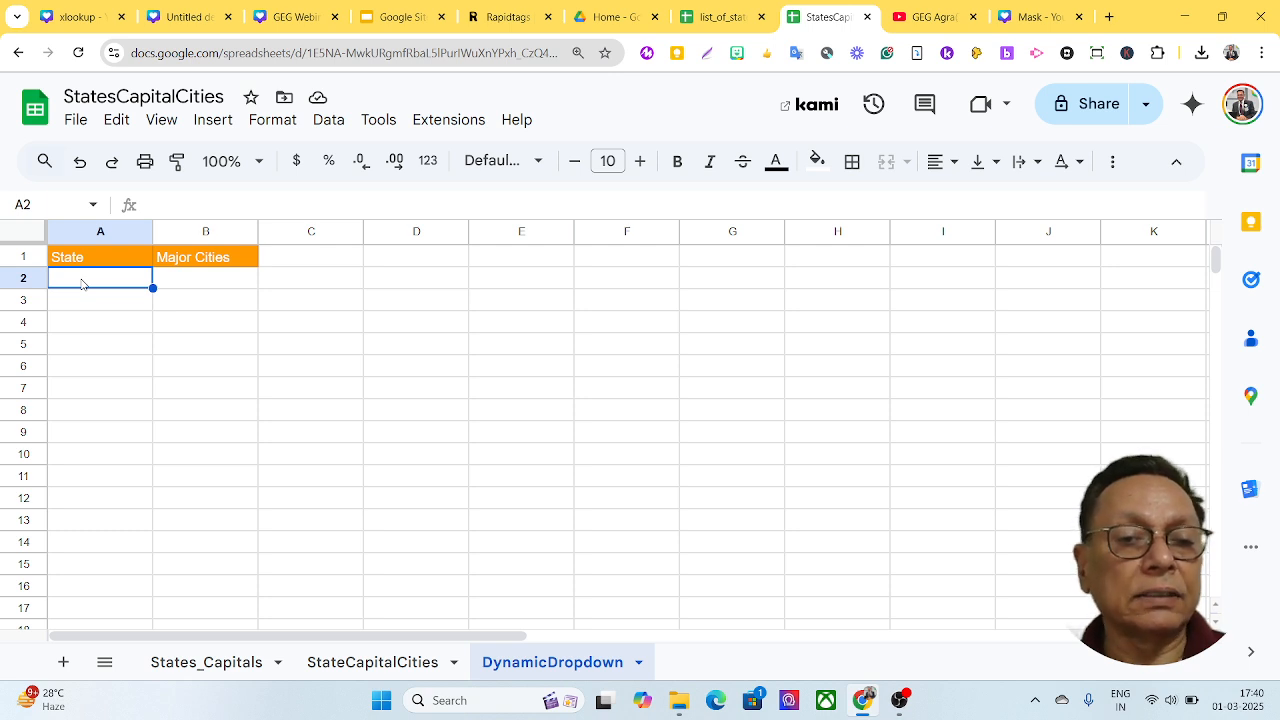
pyautogui.rightClick(83, 284)
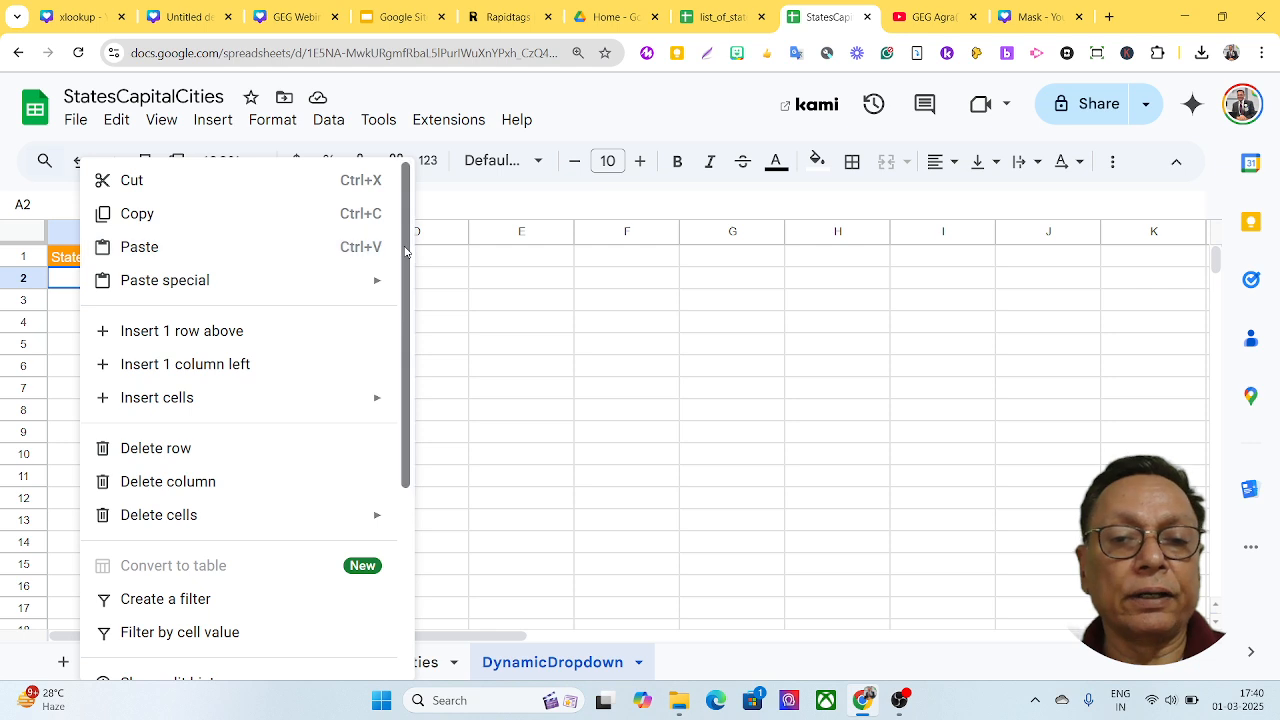
pyautogui.scroll(-2, 390, 250)
pyautogui.scroll(-2, 427, 372)
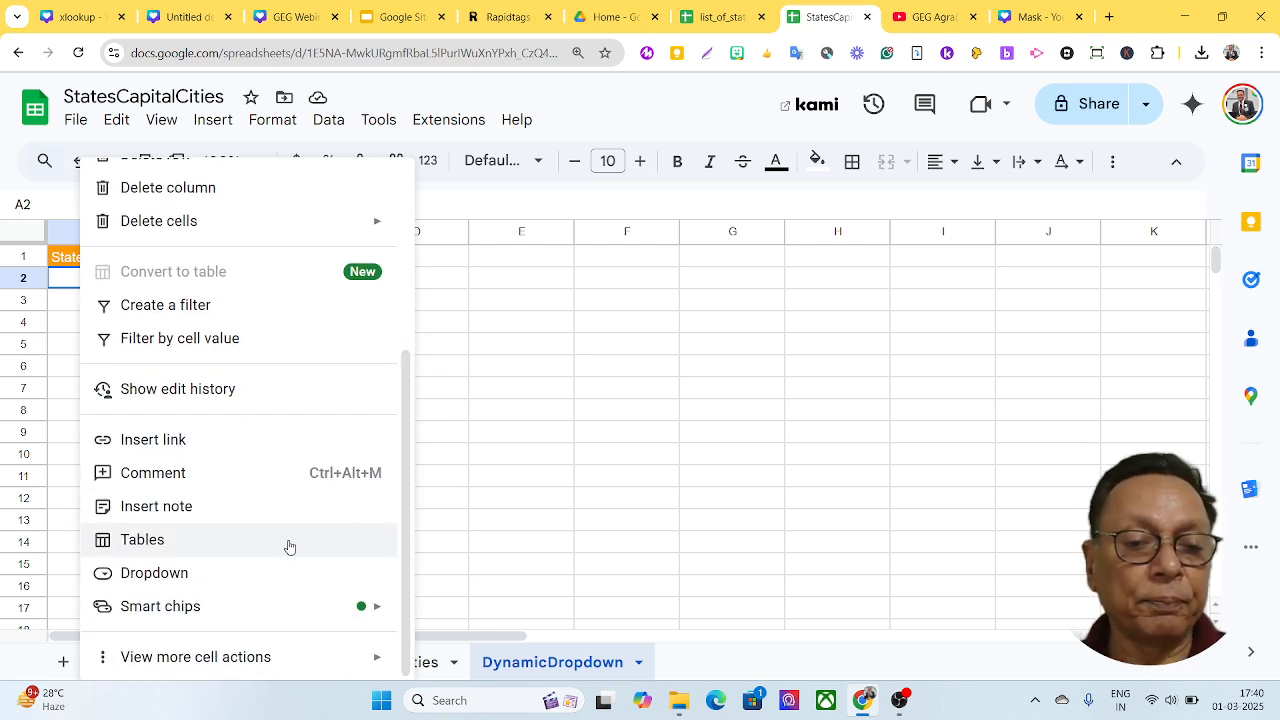
pyautogui.click(209, 574)
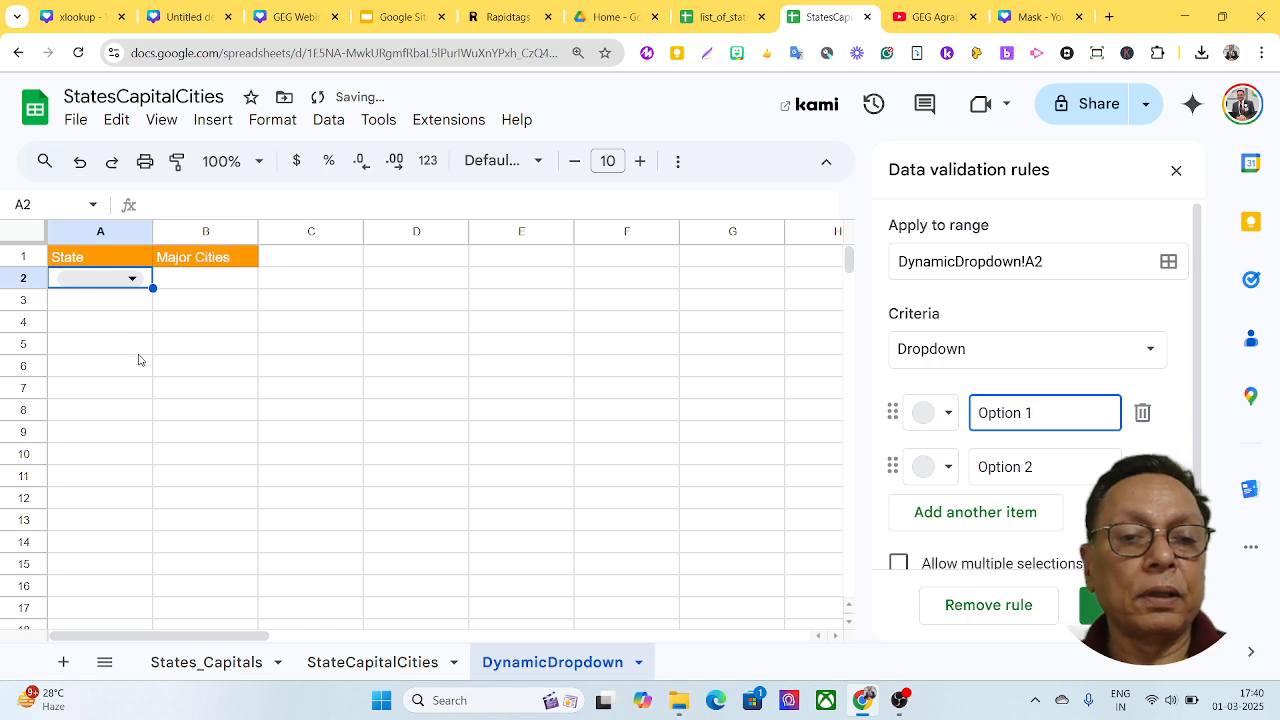
# Source the A2 dropdown from the range StateCapitalCities!A2:A51 and save the validation rule.
pyautogui.click(1000, 347)
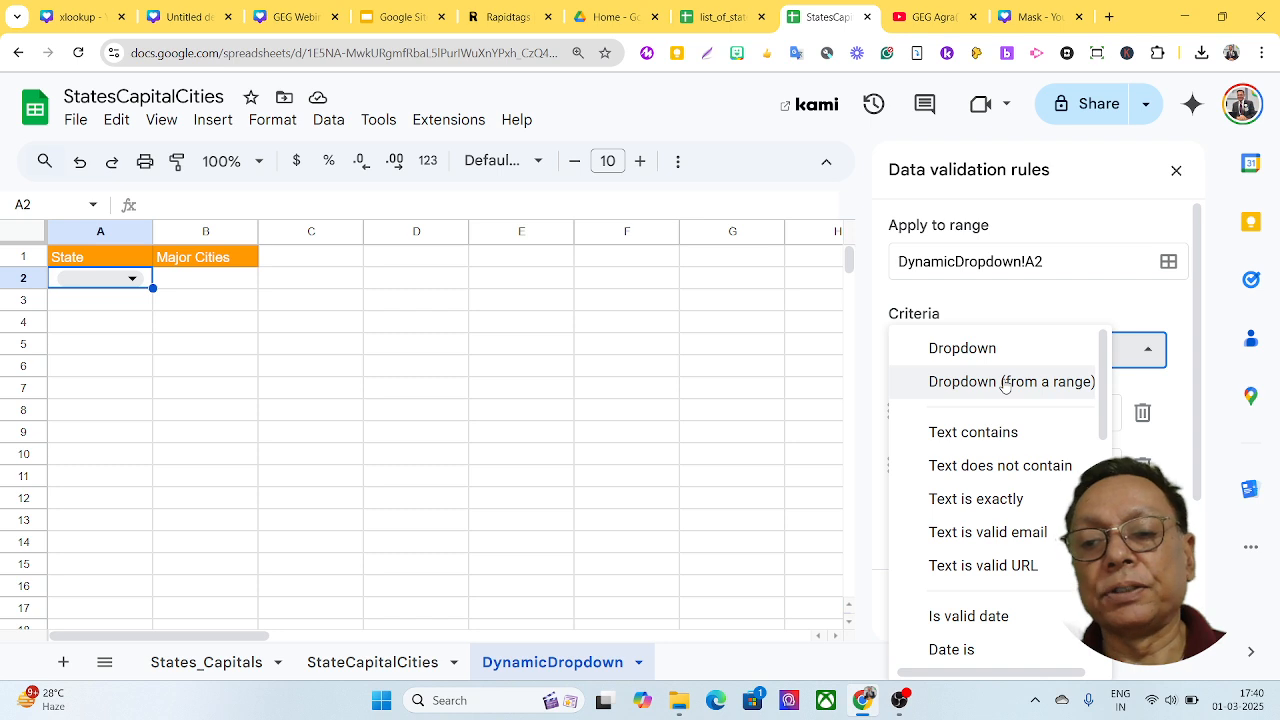
pyautogui.click(1005, 382)
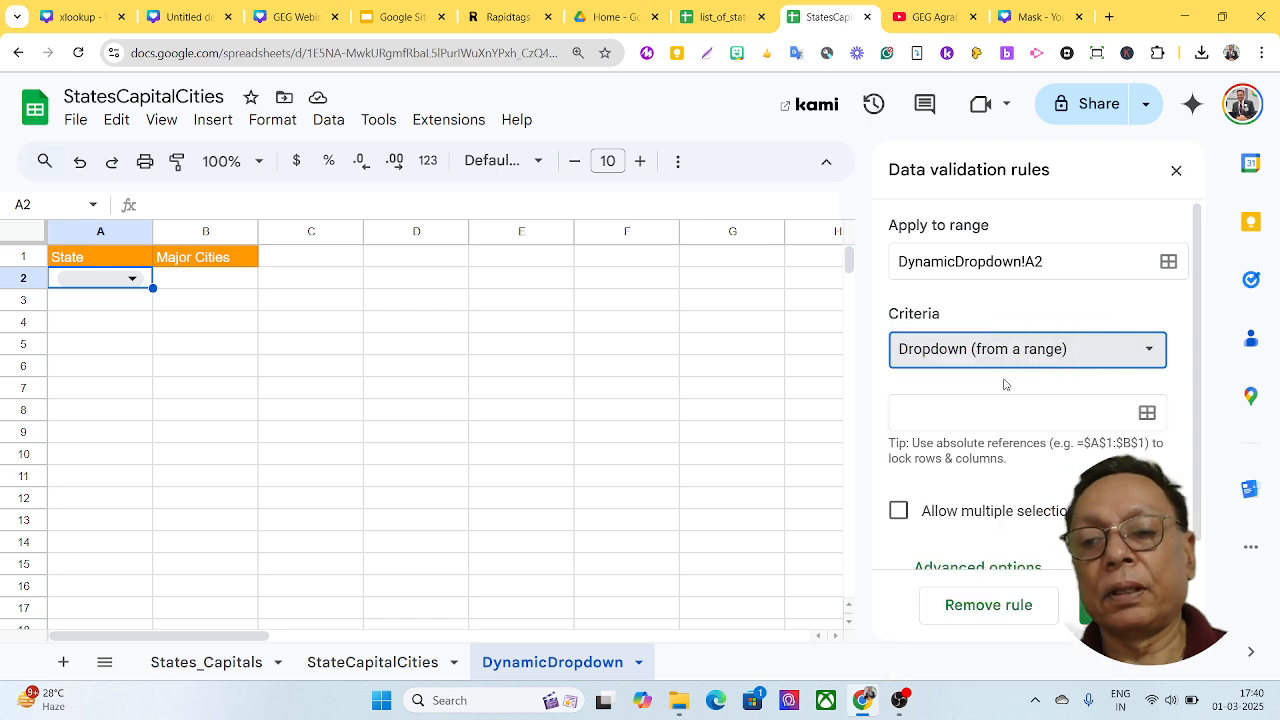
pyautogui.click(1147, 412)
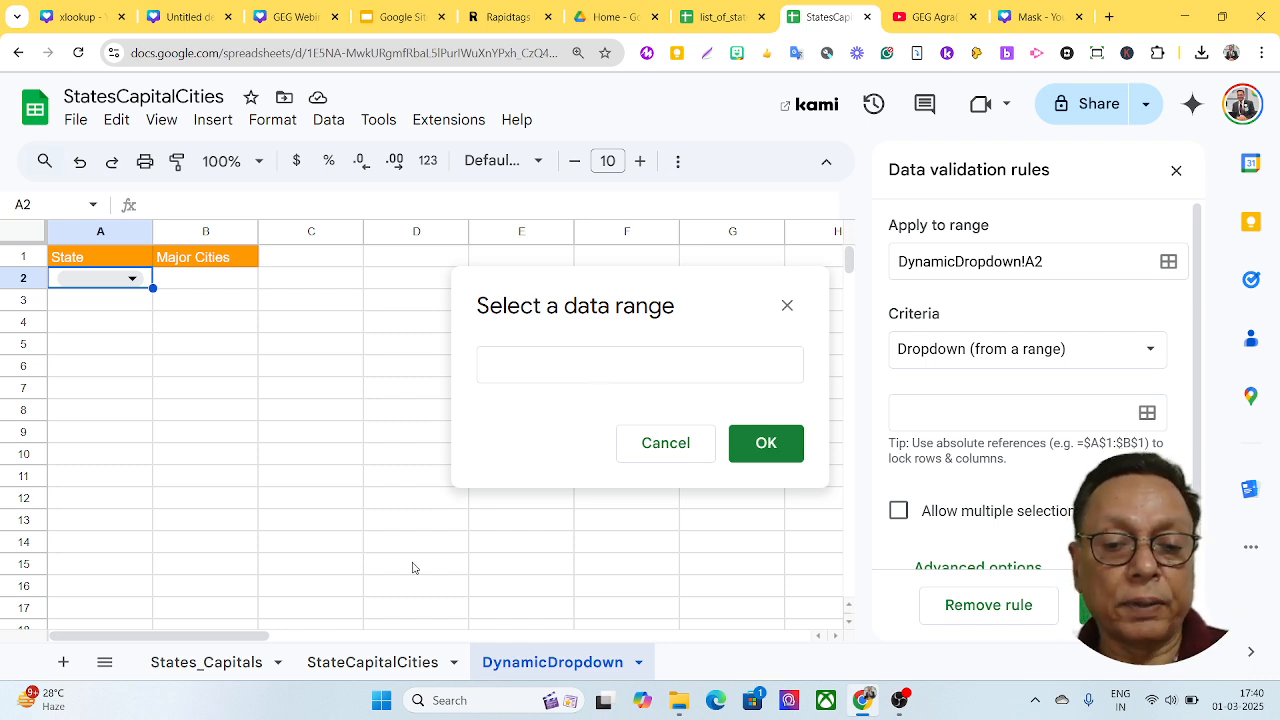
pyautogui.click(370, 665)
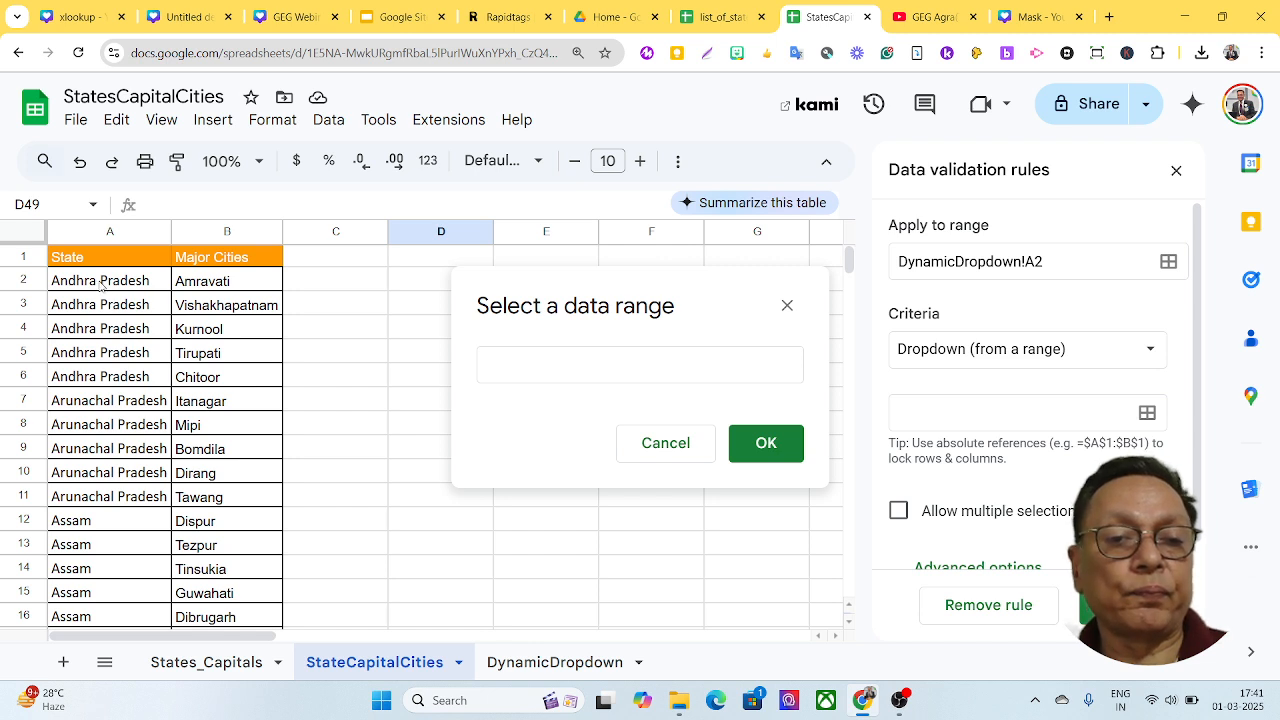
pyautogui.moveTo(101, 285); pyautogui.dragTo(149, 468)
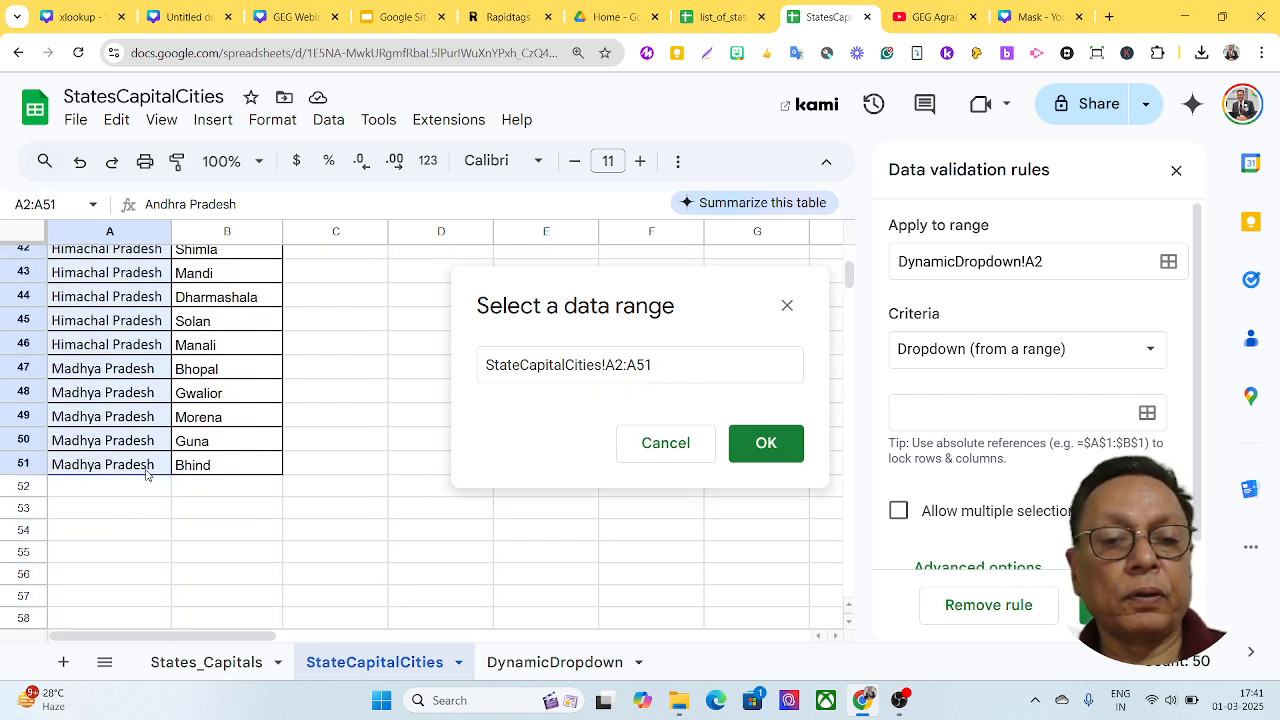
pyautogui.click(771, 446)
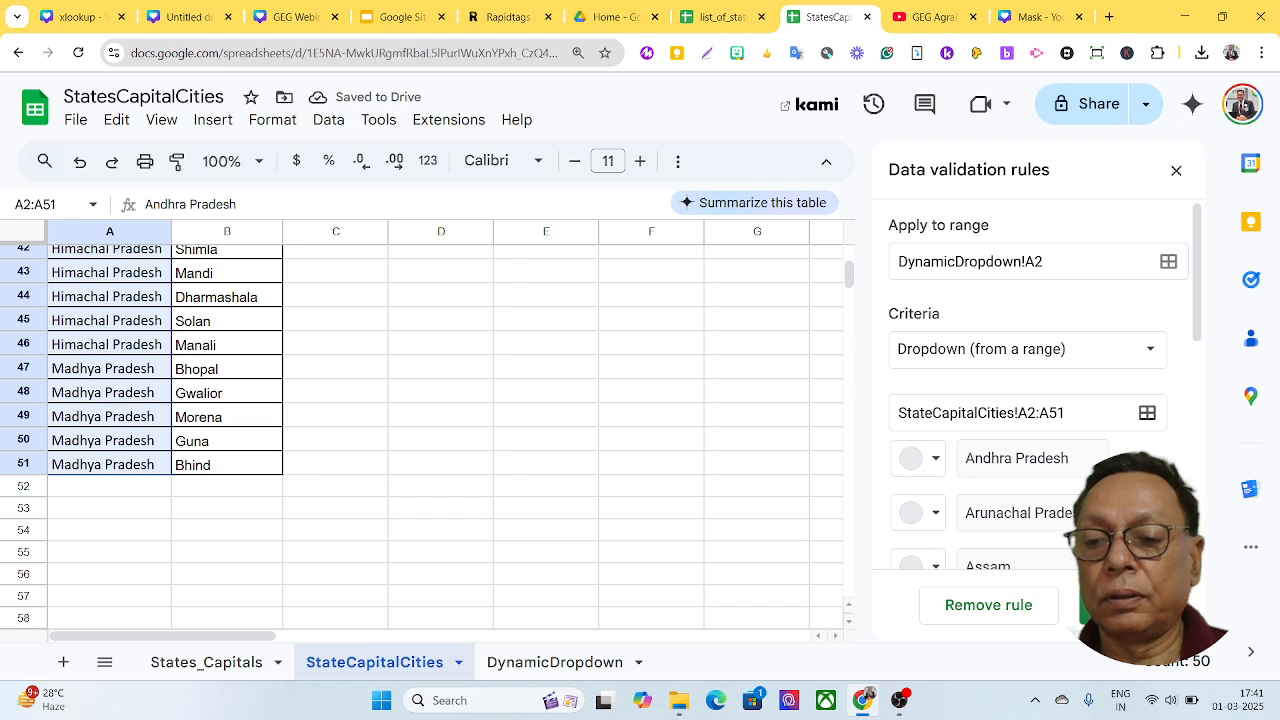
pyautogui.click(1123, 605)
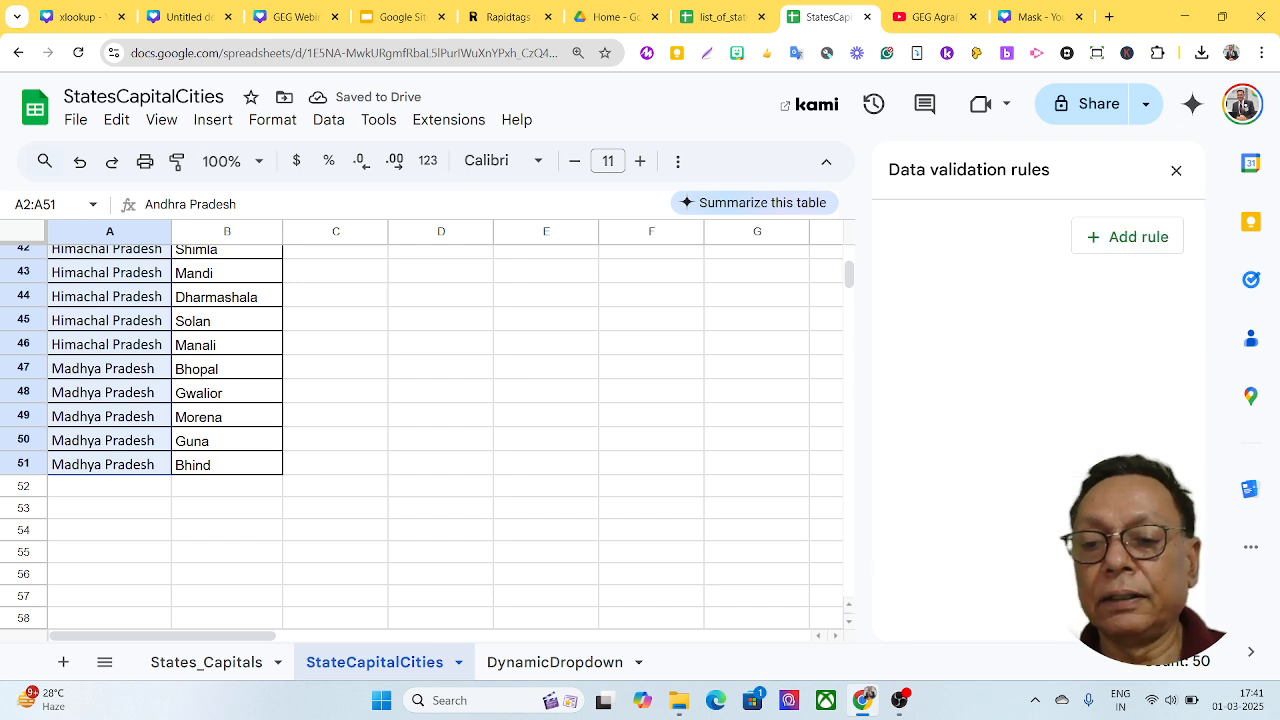
# Go back to the DynamicDropdown sheet and choose Andhra Pradesh in the State dropdown in A2.
pyautogui.click(558, 662)
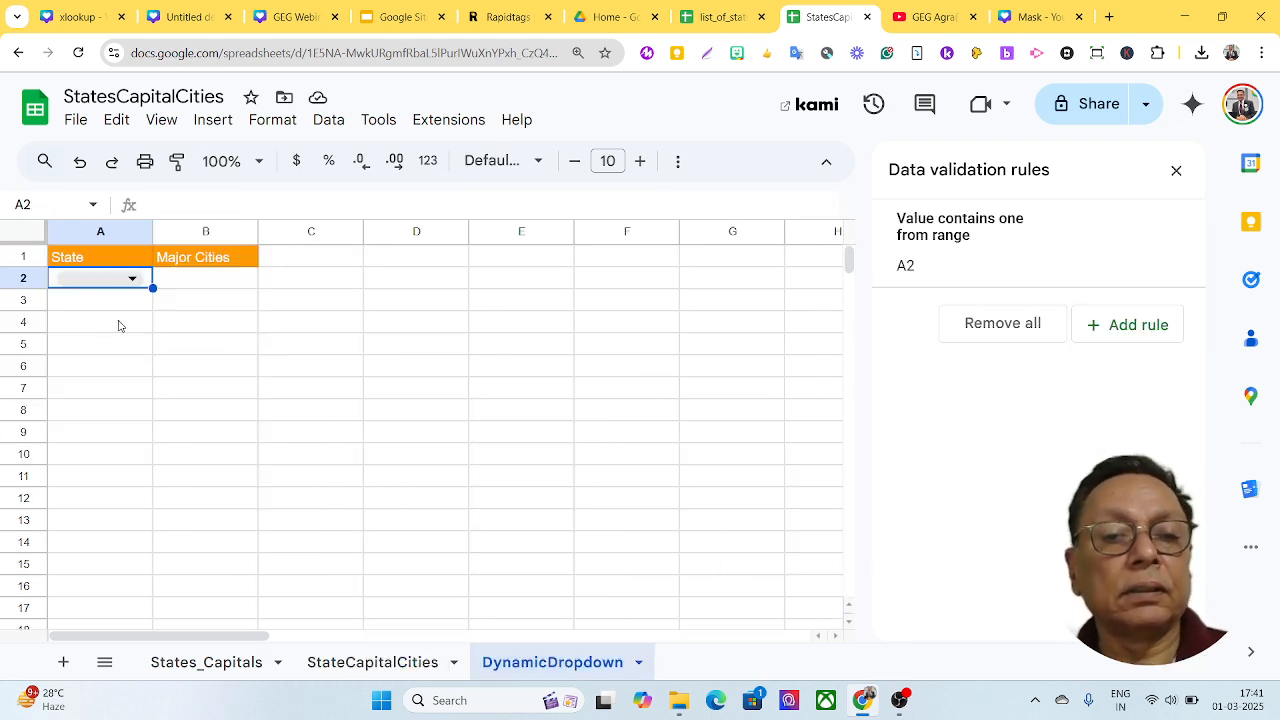
pyautogui.click(115, 281)
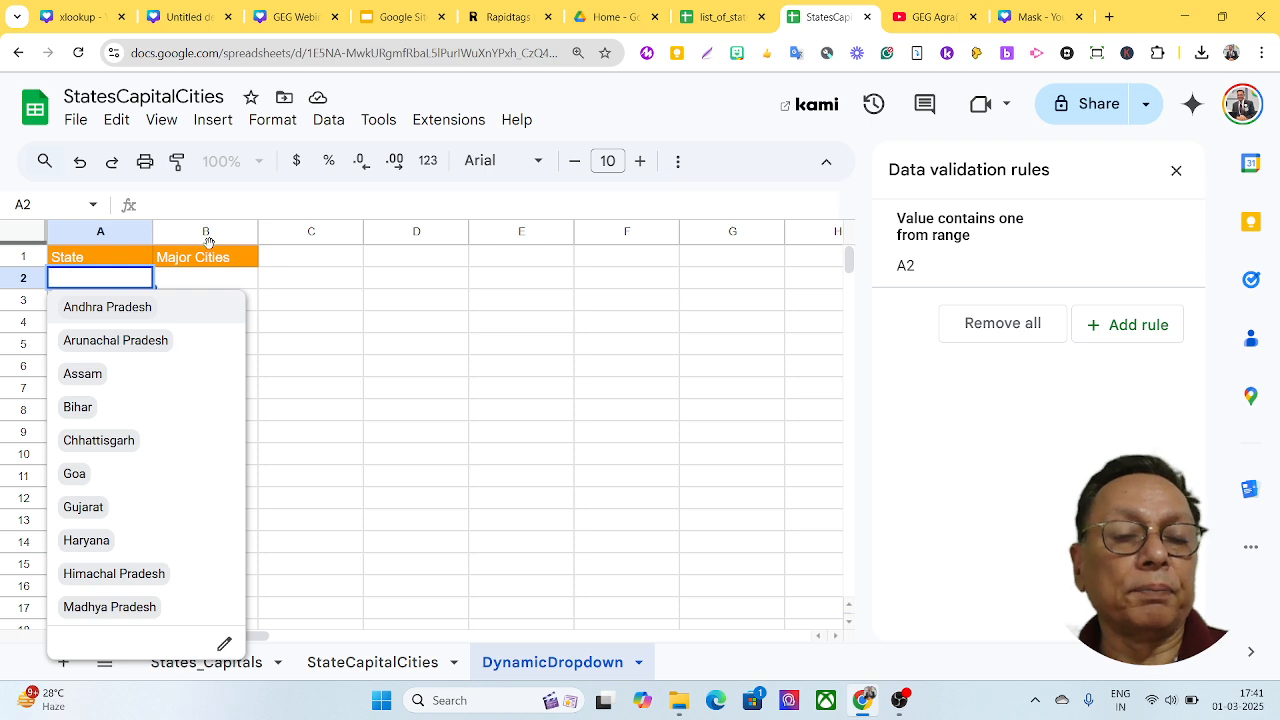
pyautogui.click(190, 284)
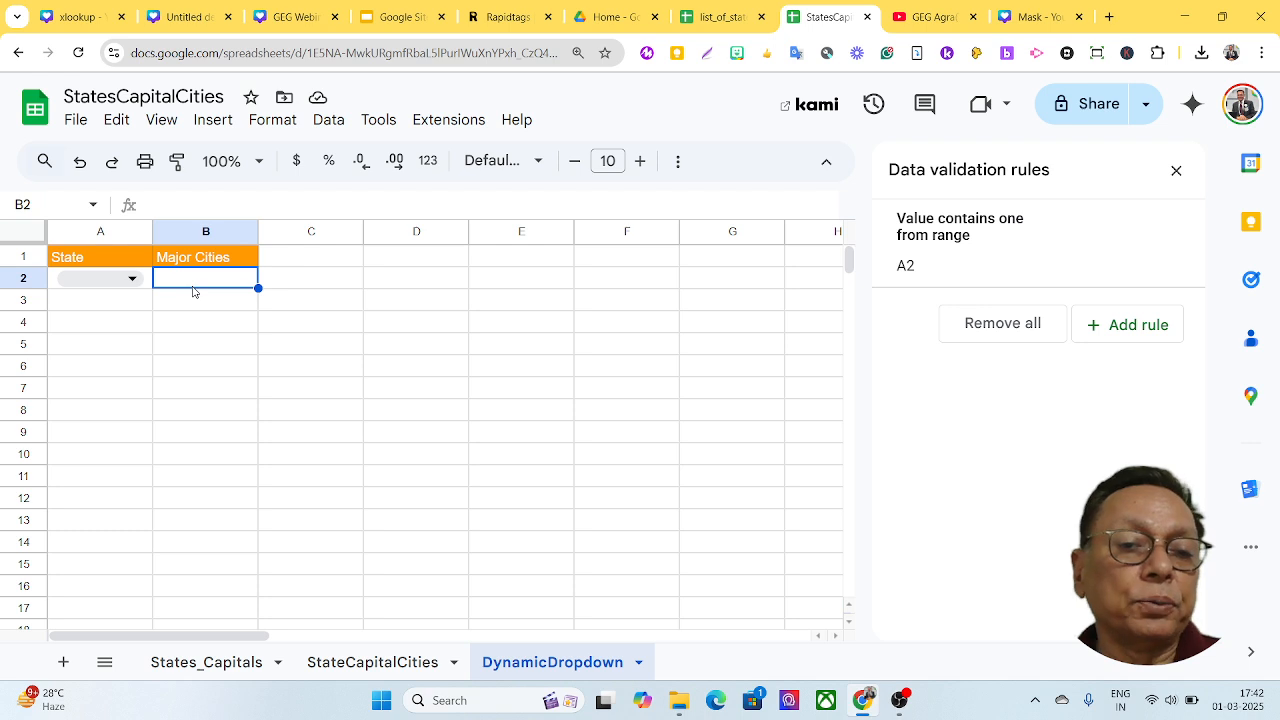
pyautogui.click(133, 280)
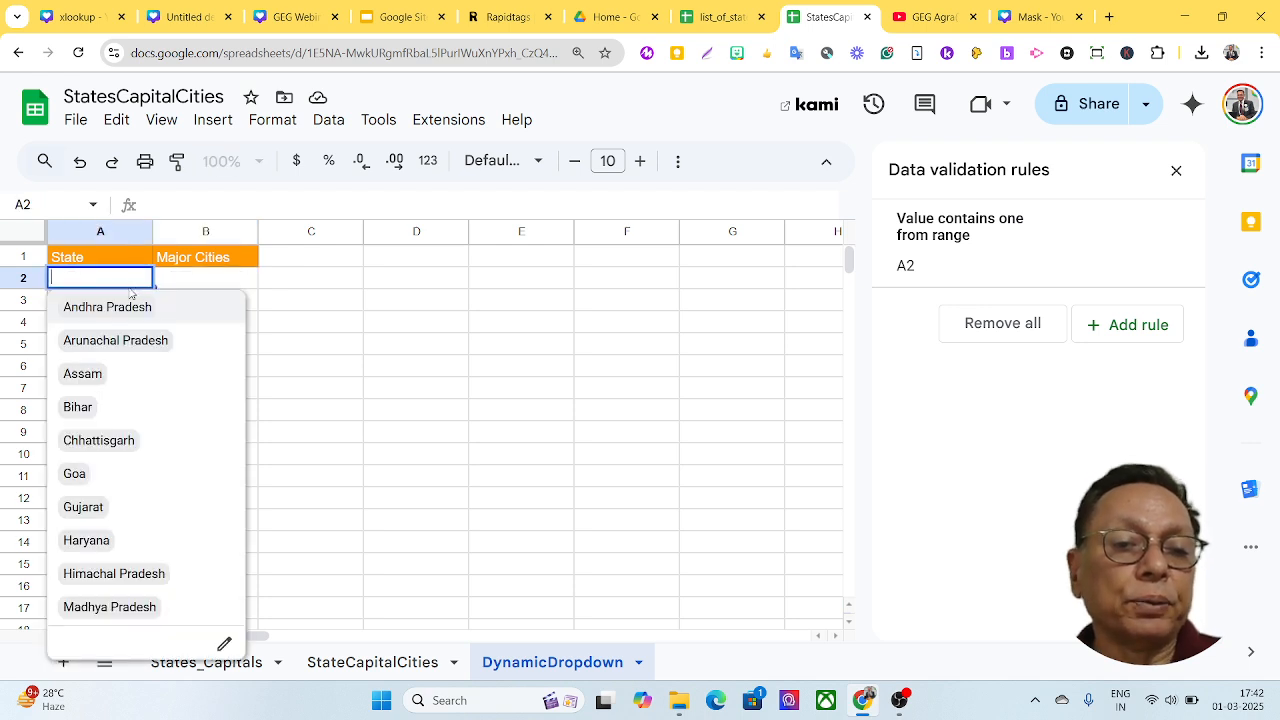
pyautogui.click(105, 310)
pyautogui.click(193, 289)
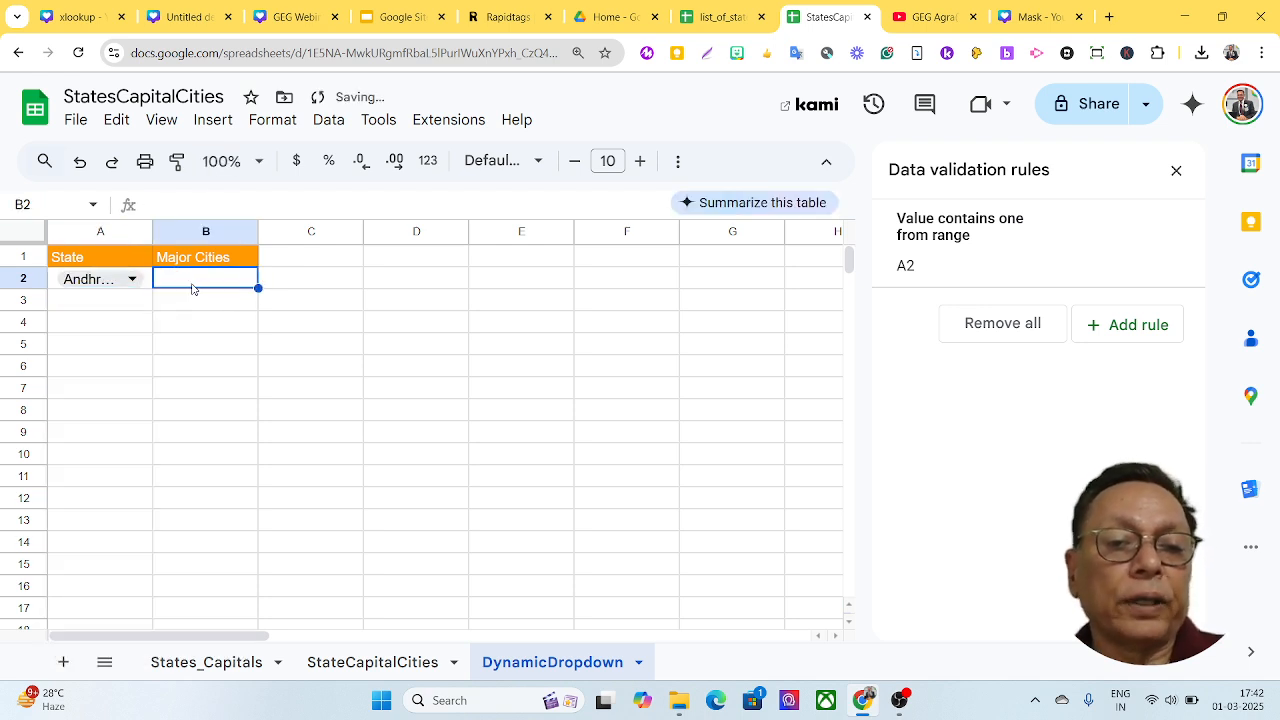
pyautogui.write('=')
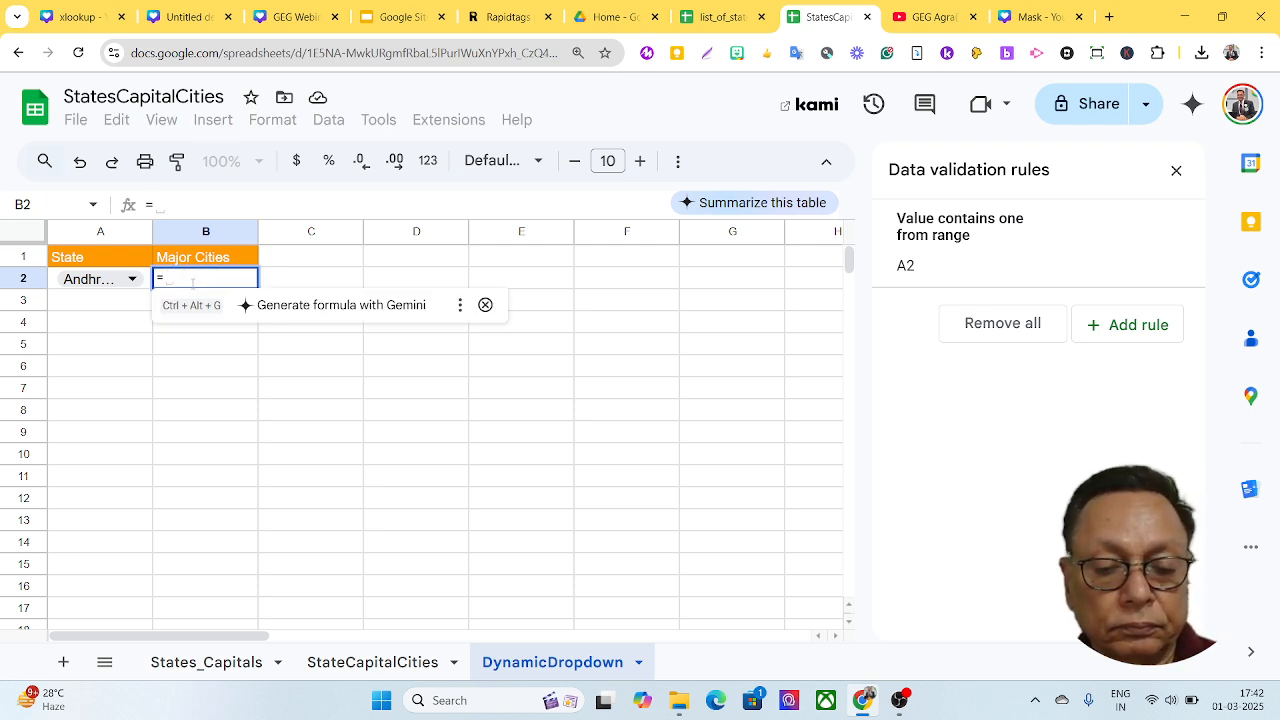
pyautogui.write('wuer')
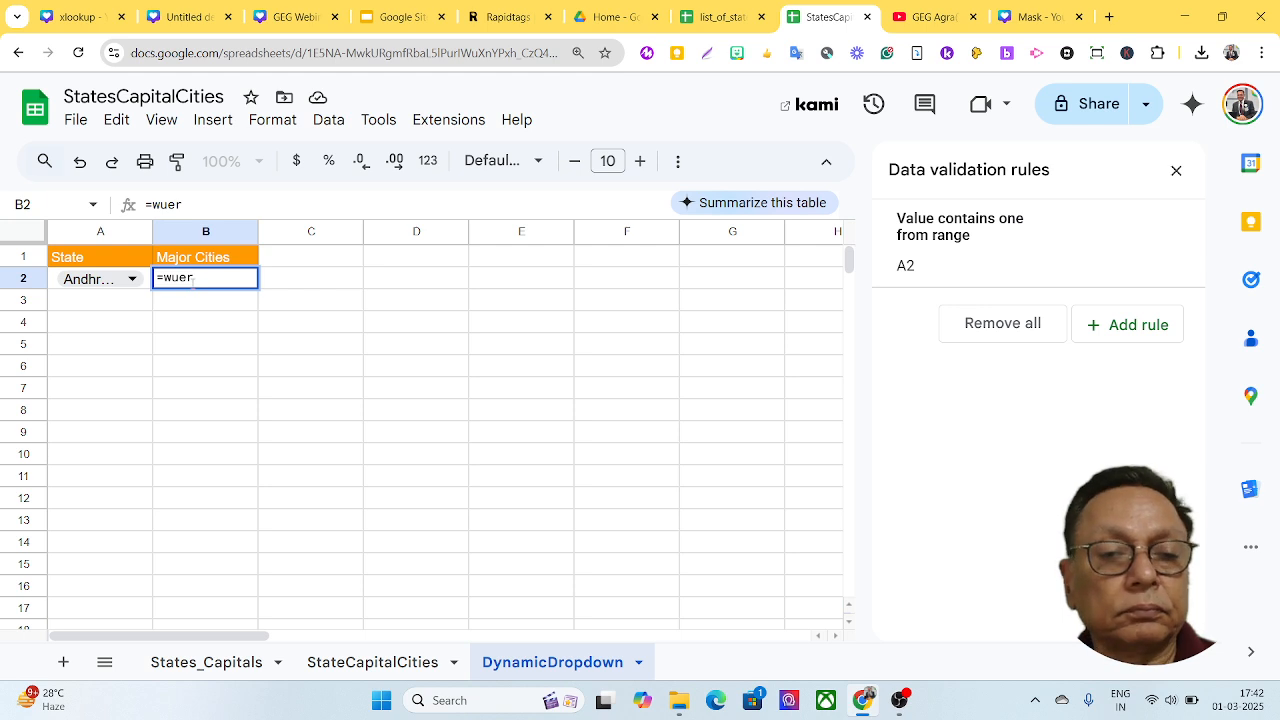
pyautogui.press('Tab')
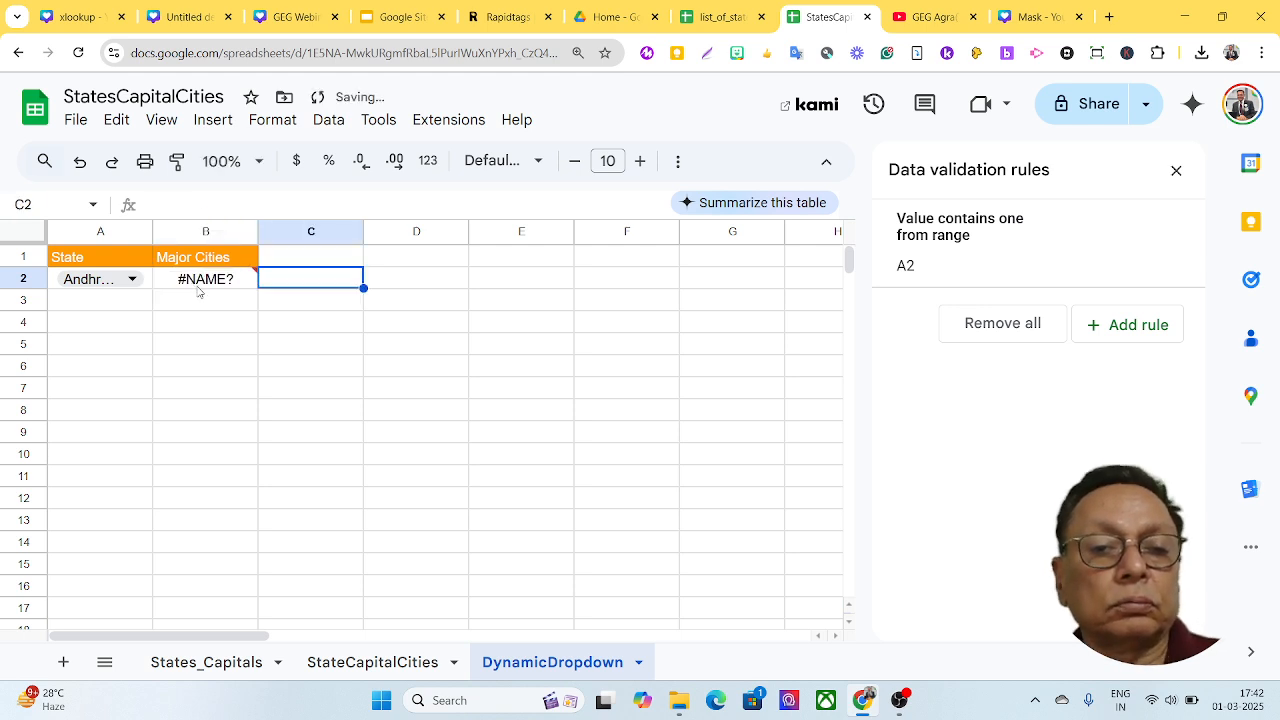
# Rewrite the formula in cell B2, under Major Cities, so that it opens with the QUERY function.
pyautogui.click(200, 288)
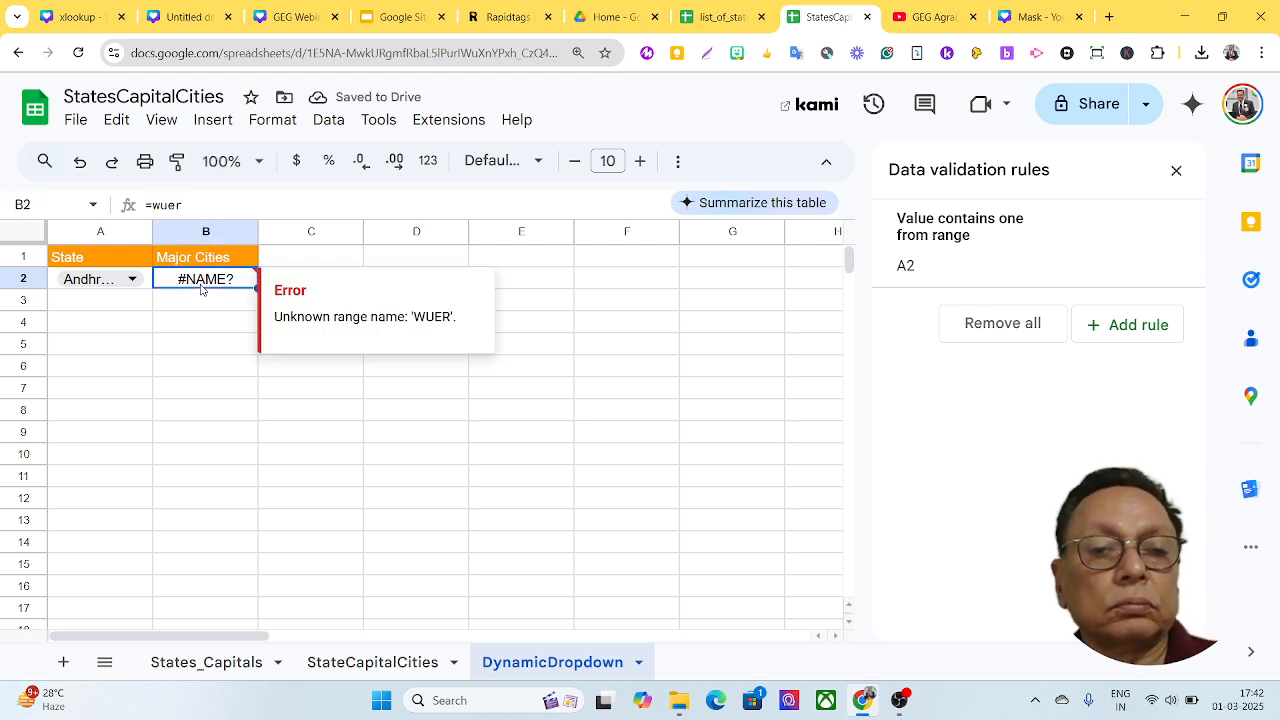
pyautogui.click(186, 205)
pyautogui.moveTo(184, 205); pyautogui.dragTo(152, 205)
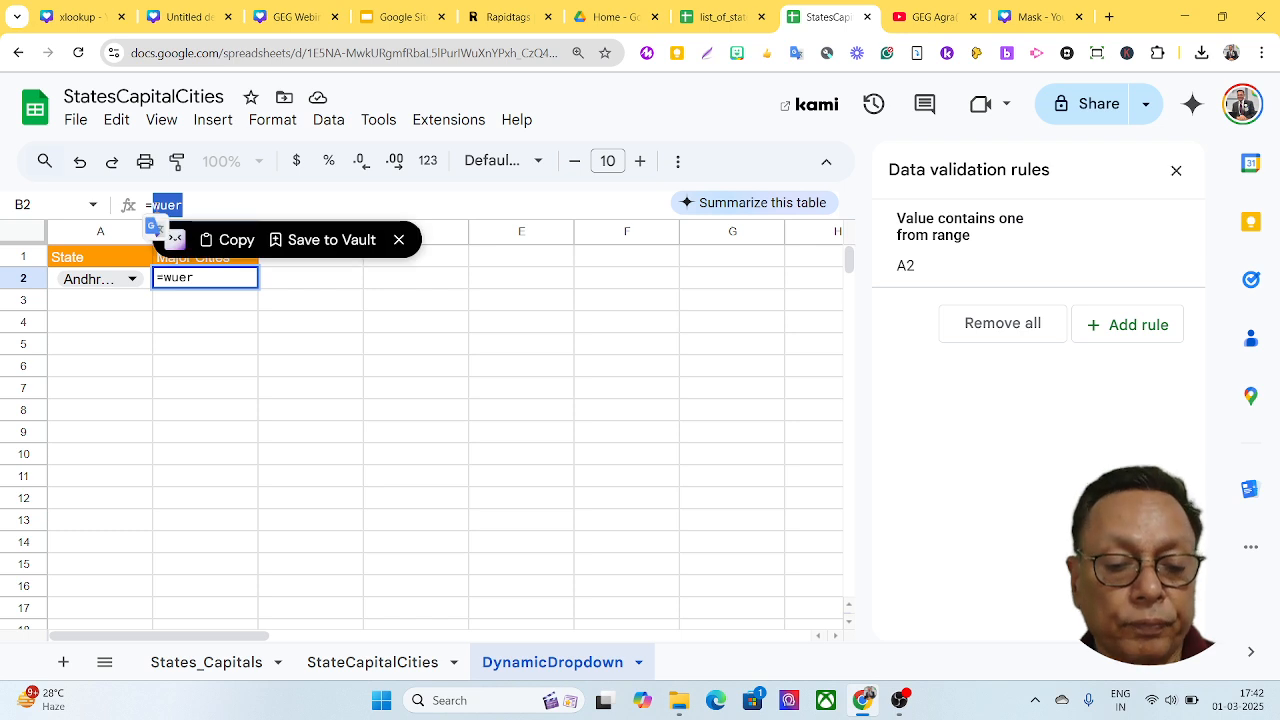
pyautogui.write('quer')
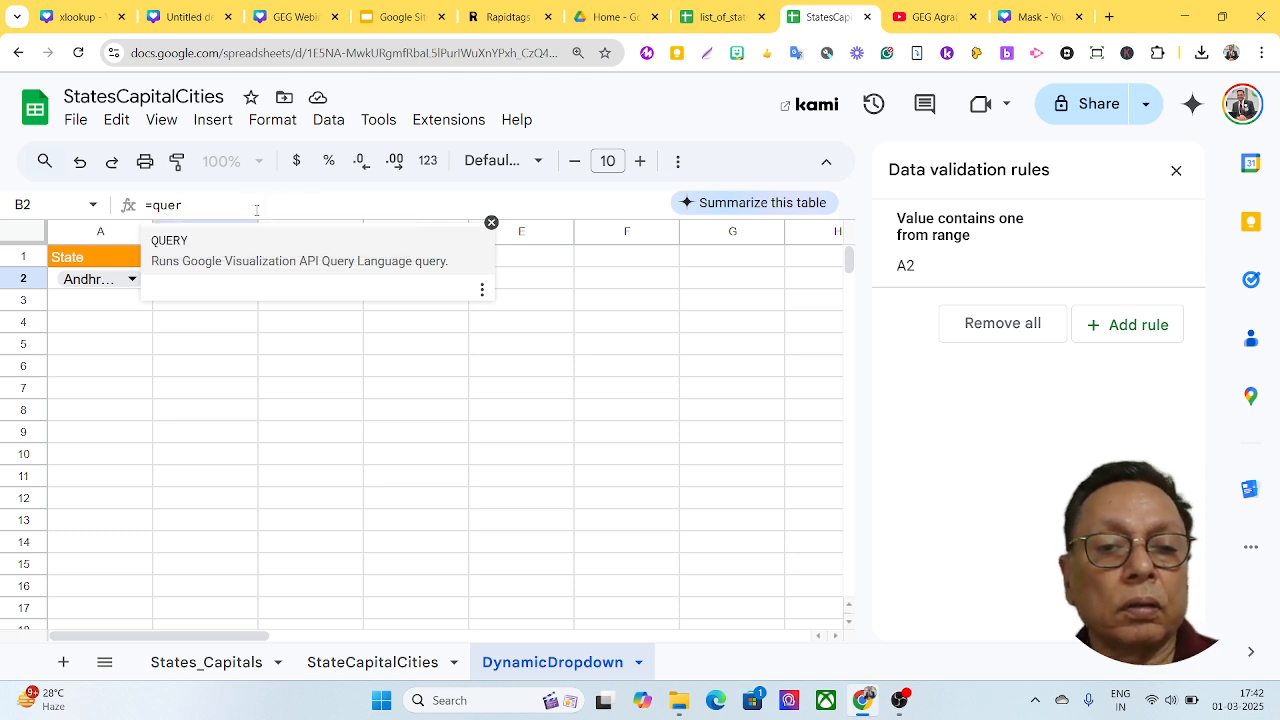
pyautogui.write('y')
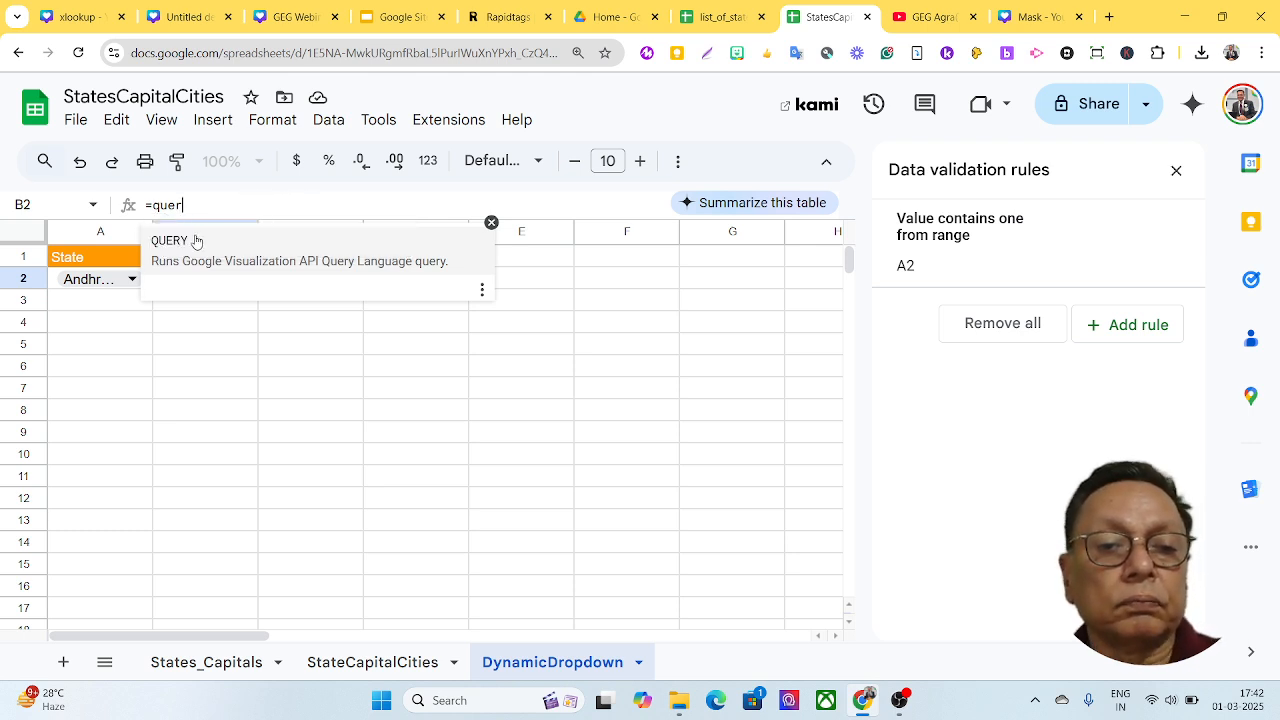
pyautogui.press('Tab')
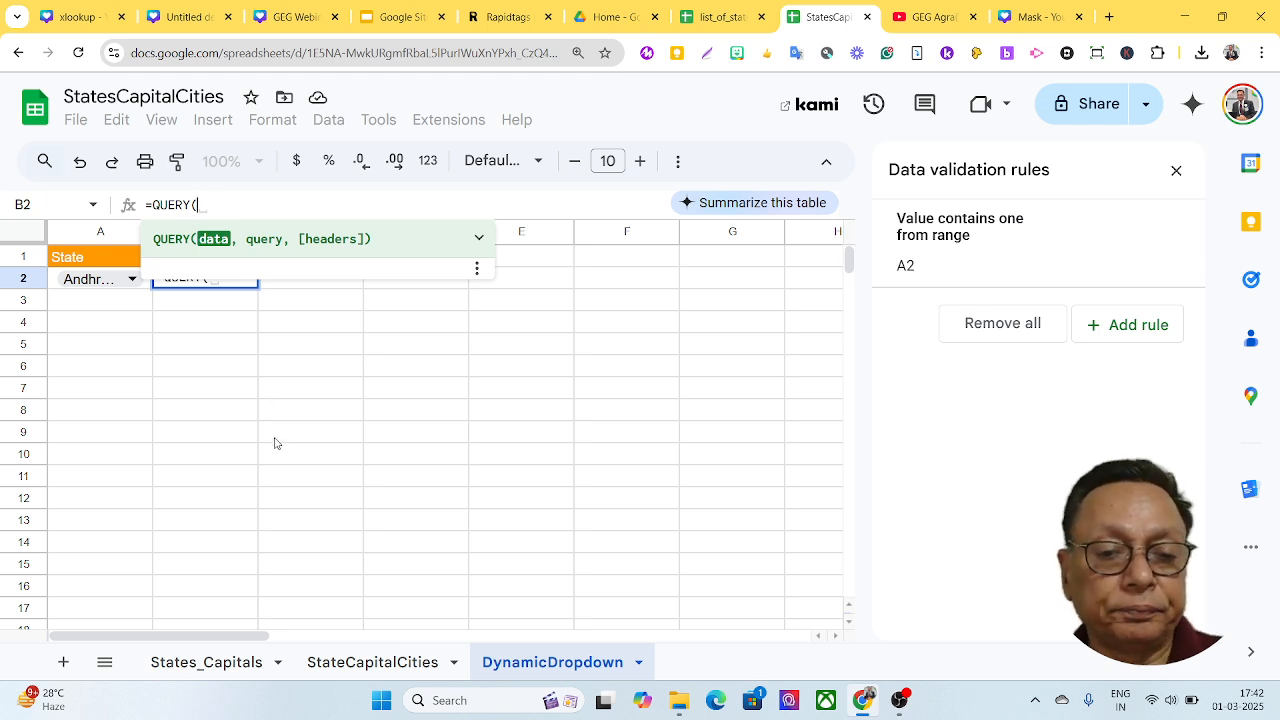
# Give the QUERY formula the data range StateCapitalCities!A1:B51 as its first argument.
pyautogui.click(364, 664)
pyautogui.scroll(12, 135, 437)
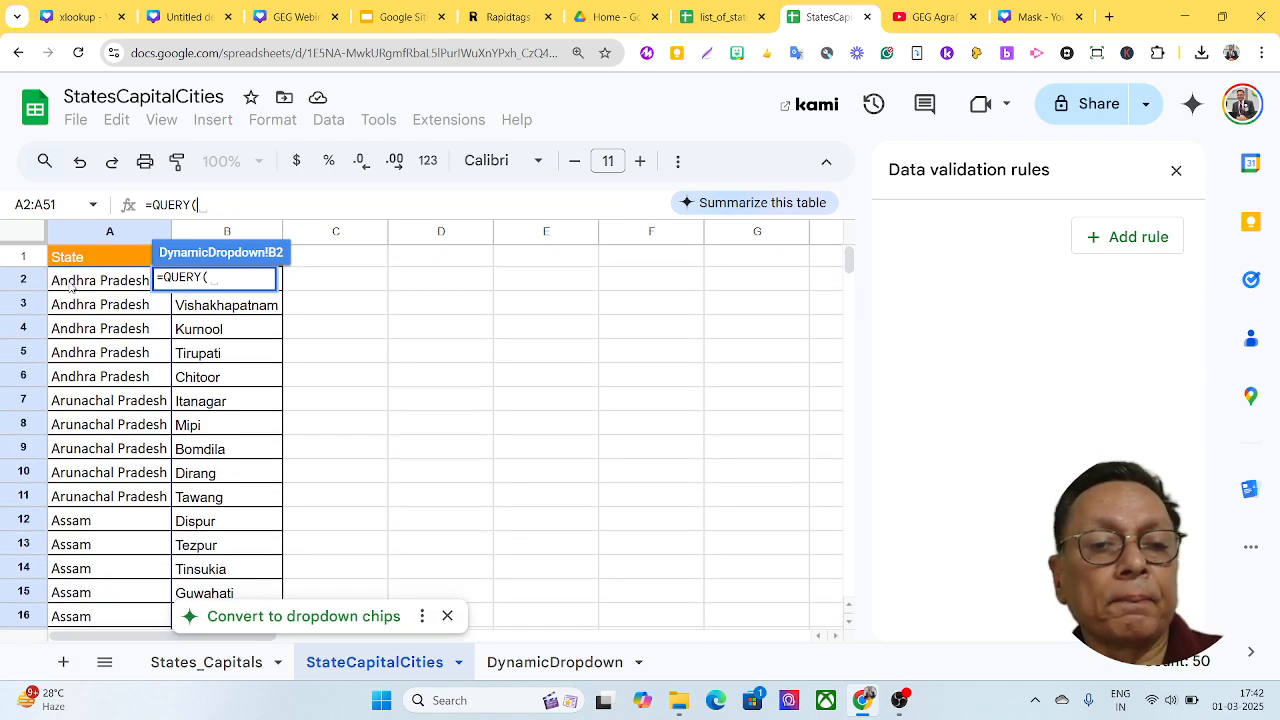
pyautogui.click(71, 285)
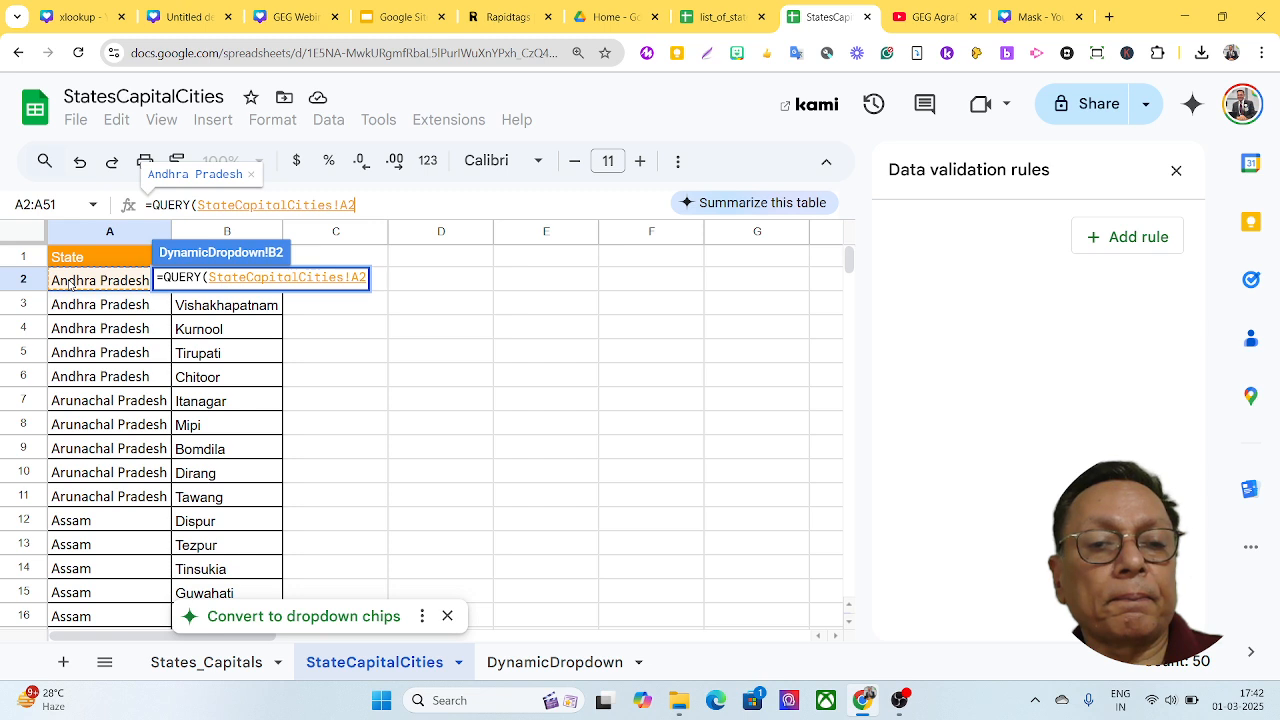
pyautogui.moveTo(69, 284); pyautogui.dragTo(210, 331)
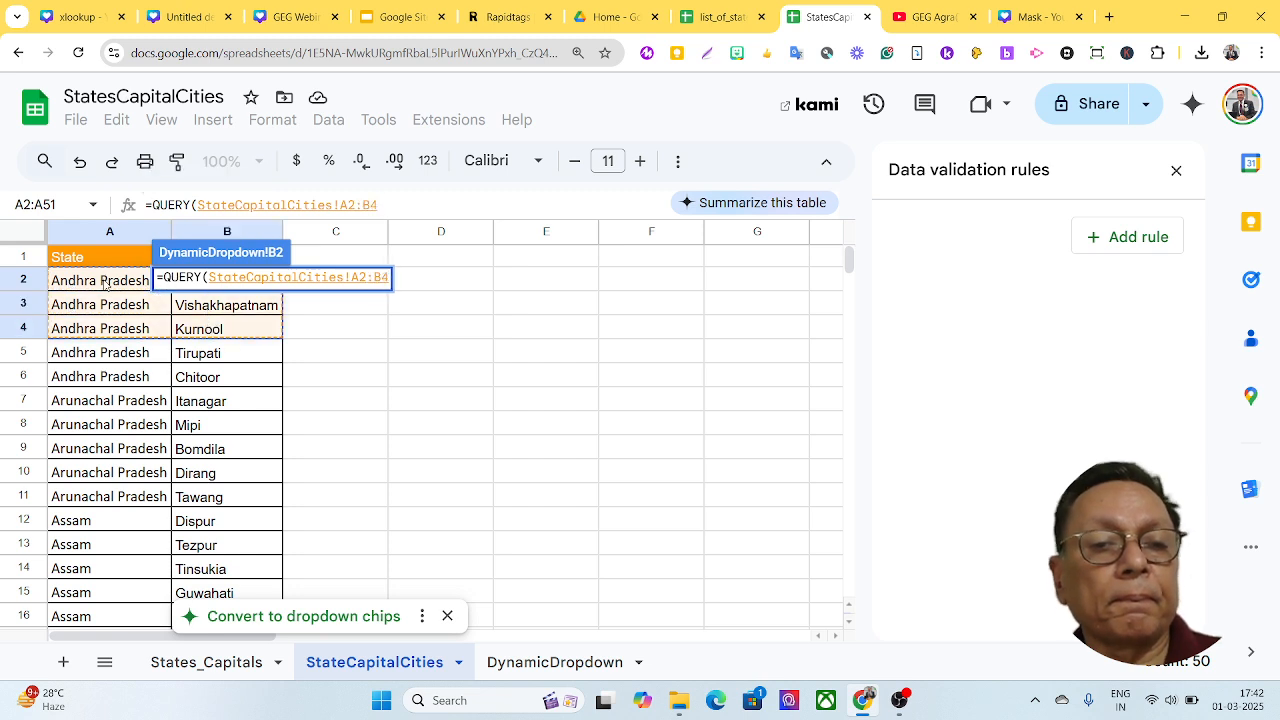
pyautogui.moveTo(95, 272); pyautogui.dragTo(264, 502)
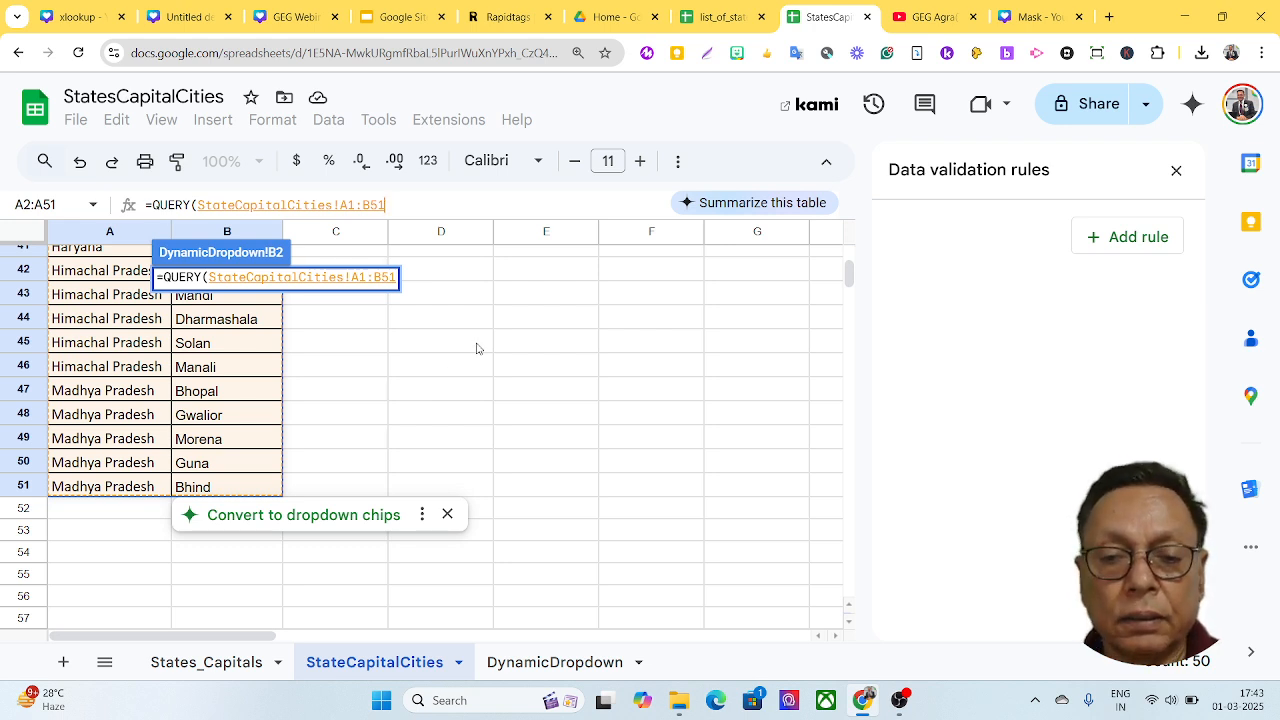
pyautogui.write(',')
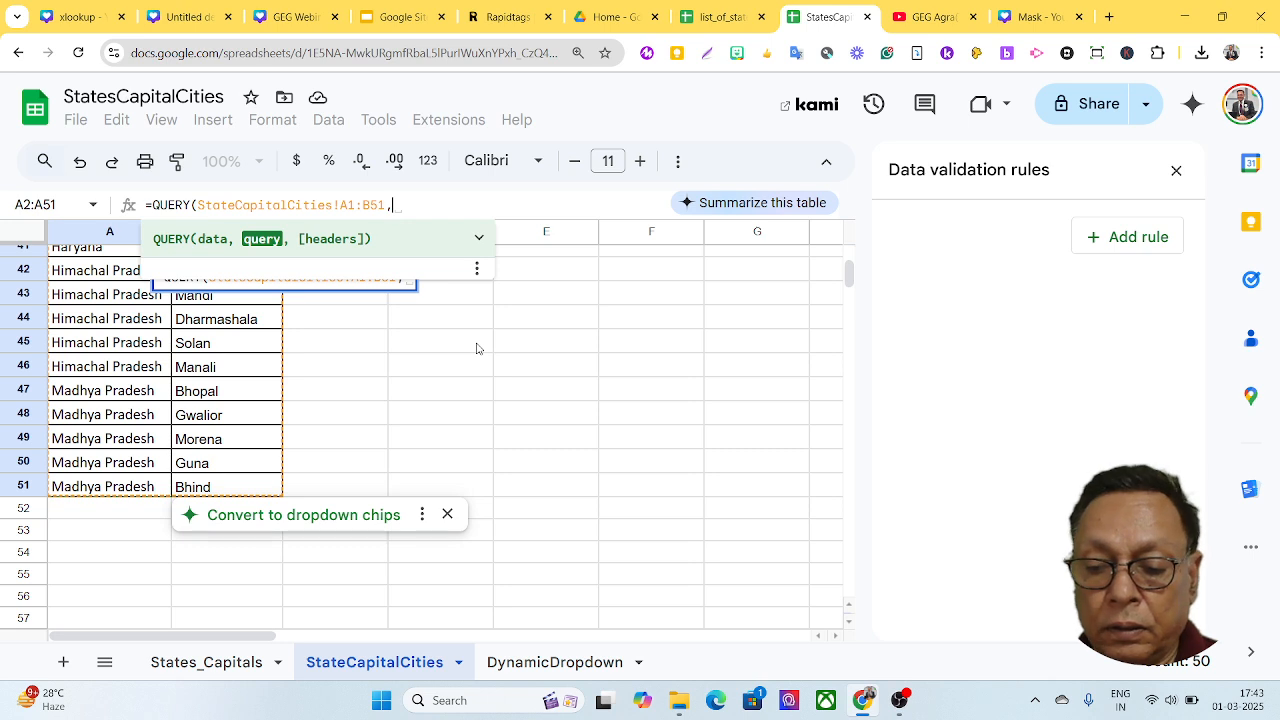
# Begin the QUERY formula's second argument with the query text "Select B where A=.
pyautogui.write('"')
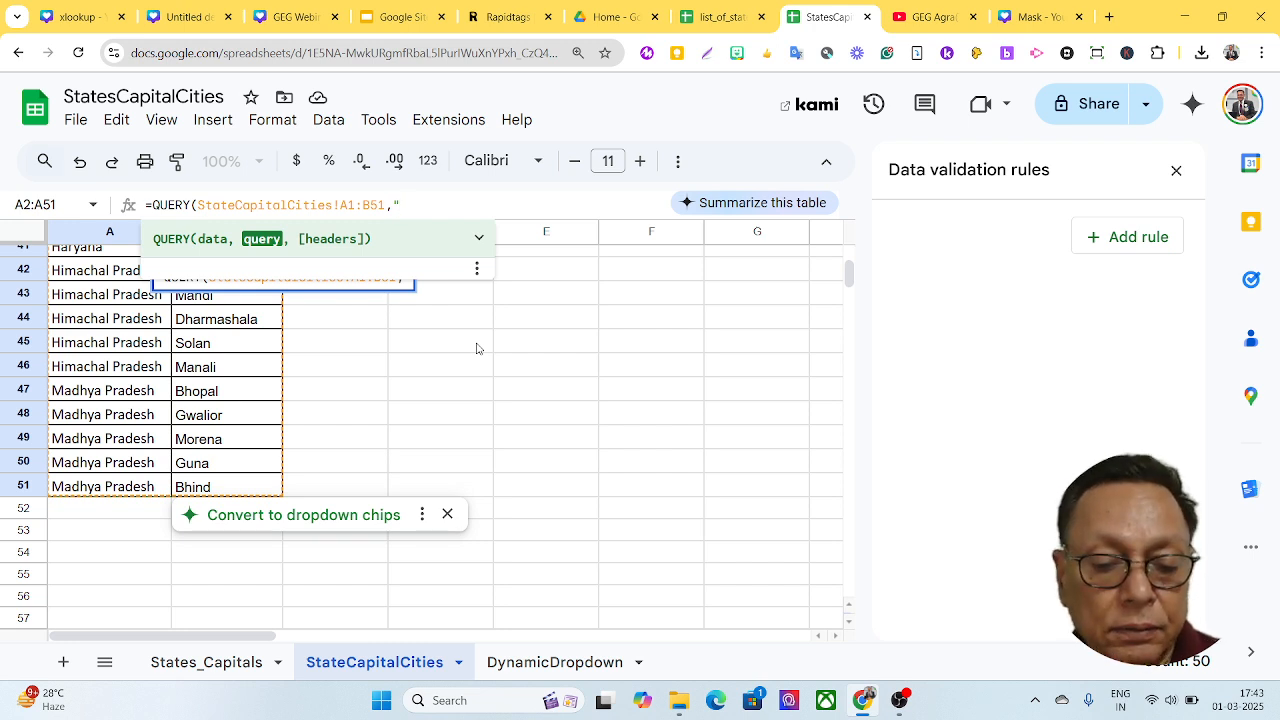
pyautogui.write('Select')
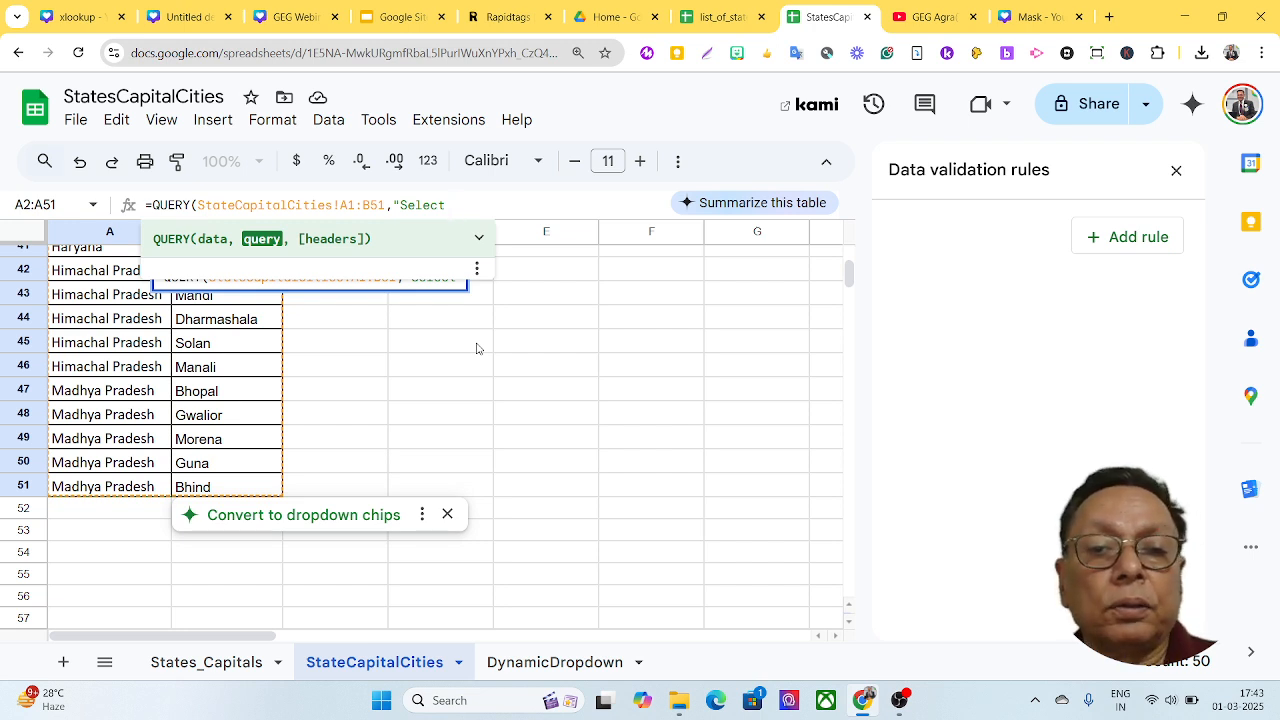
pyautogui.write('B')
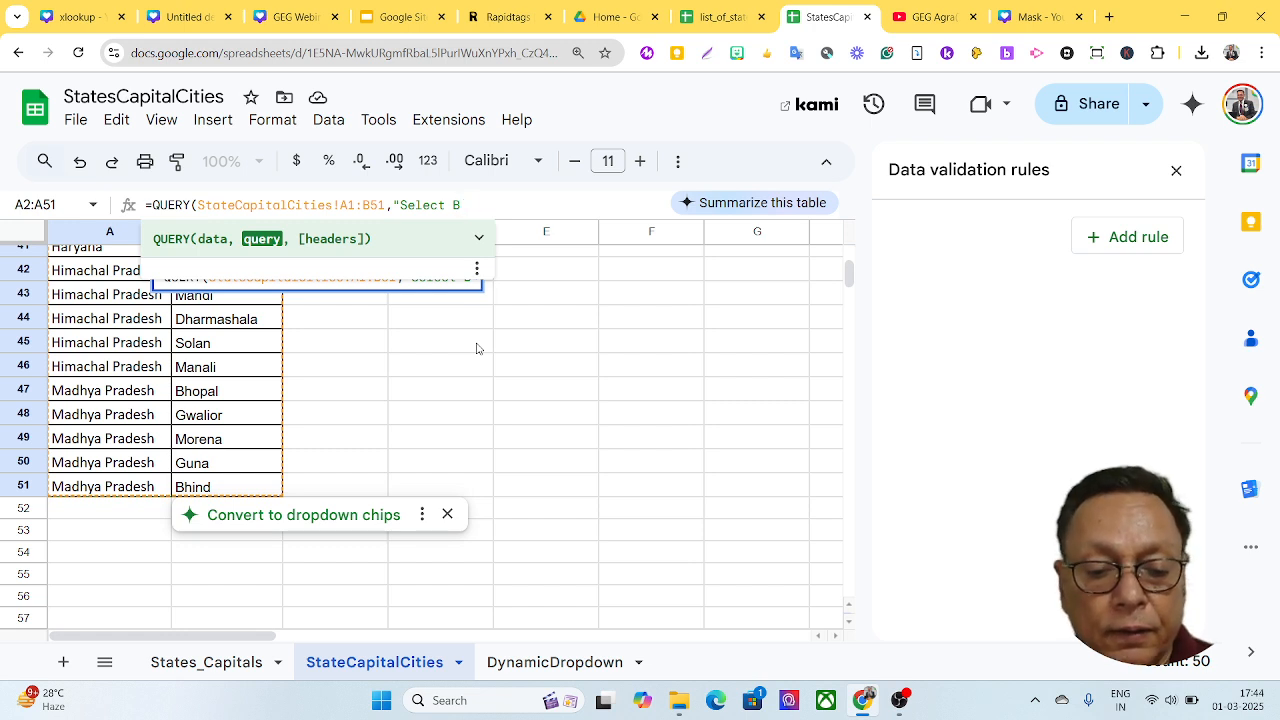
pyautogui.write('where')
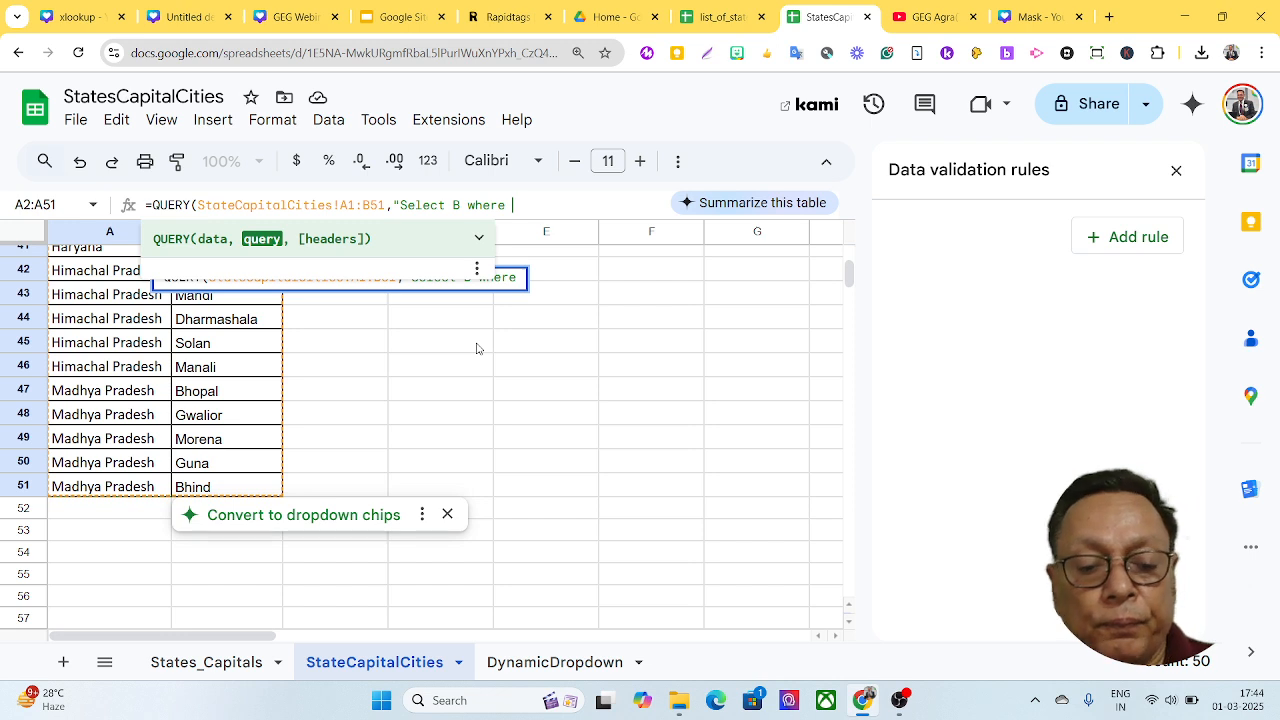
pyautogui.write(' A')
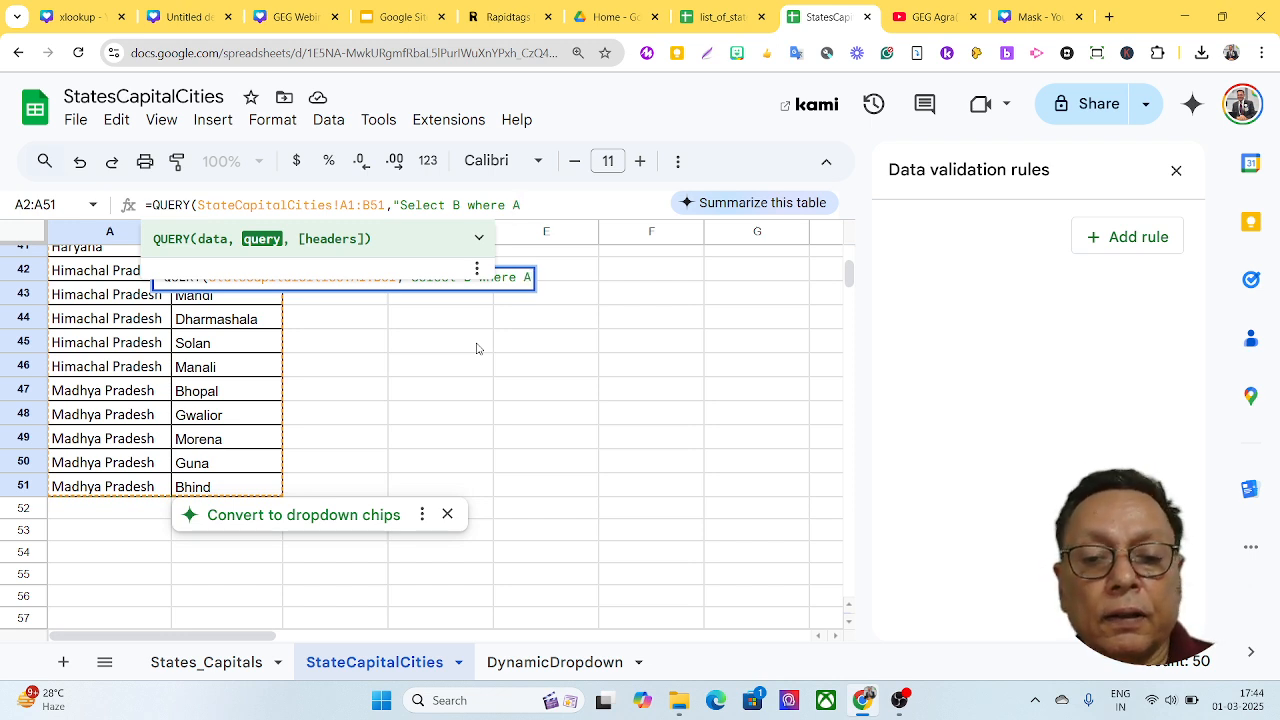
pyautogui.write('=')
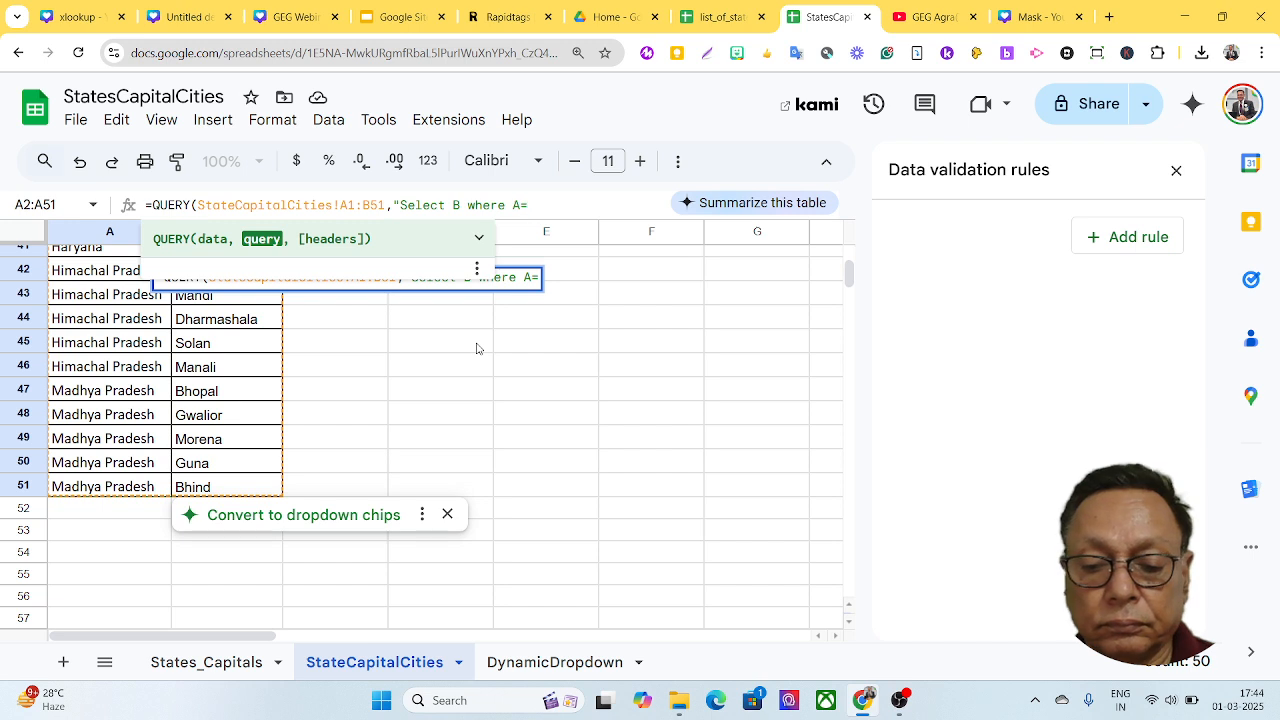
# Continue the condition with the quoted placeholder '"&&"'" for a cell reference, set the headers argument to 0, and close the formula.
pyautogui.write("'")
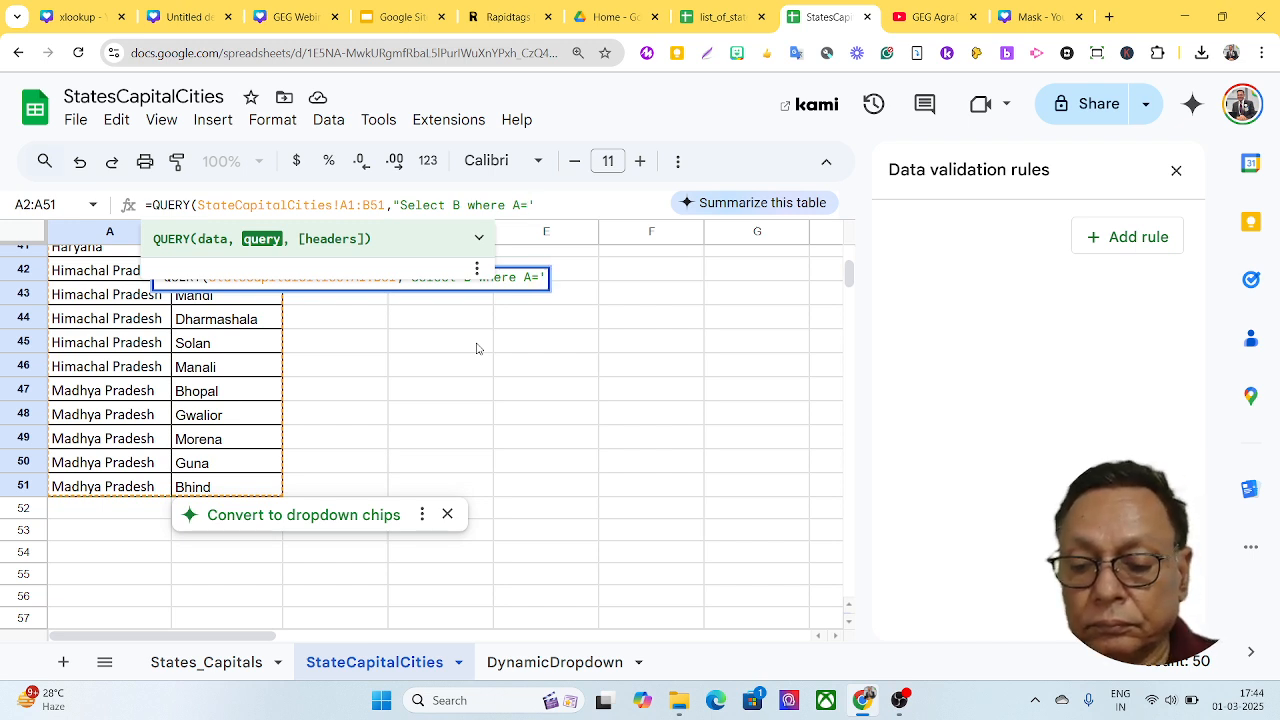
pyautogui.write('"')
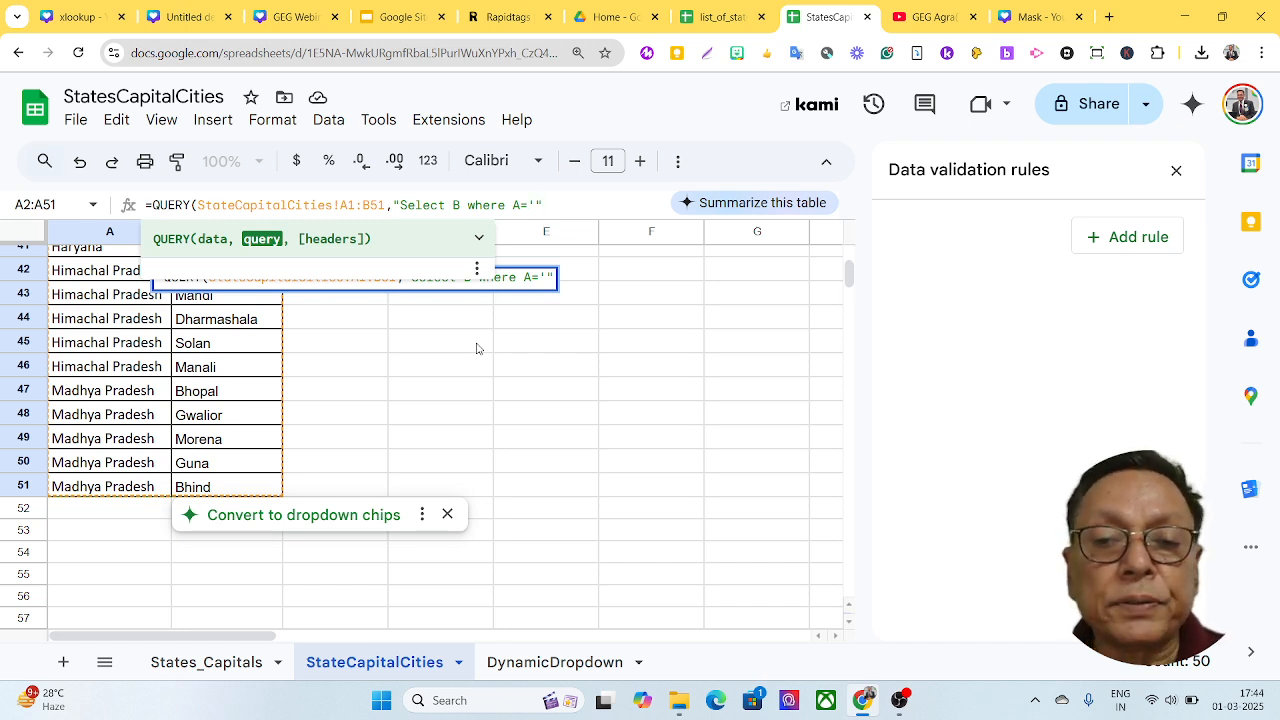
pyautogui.write('&&')
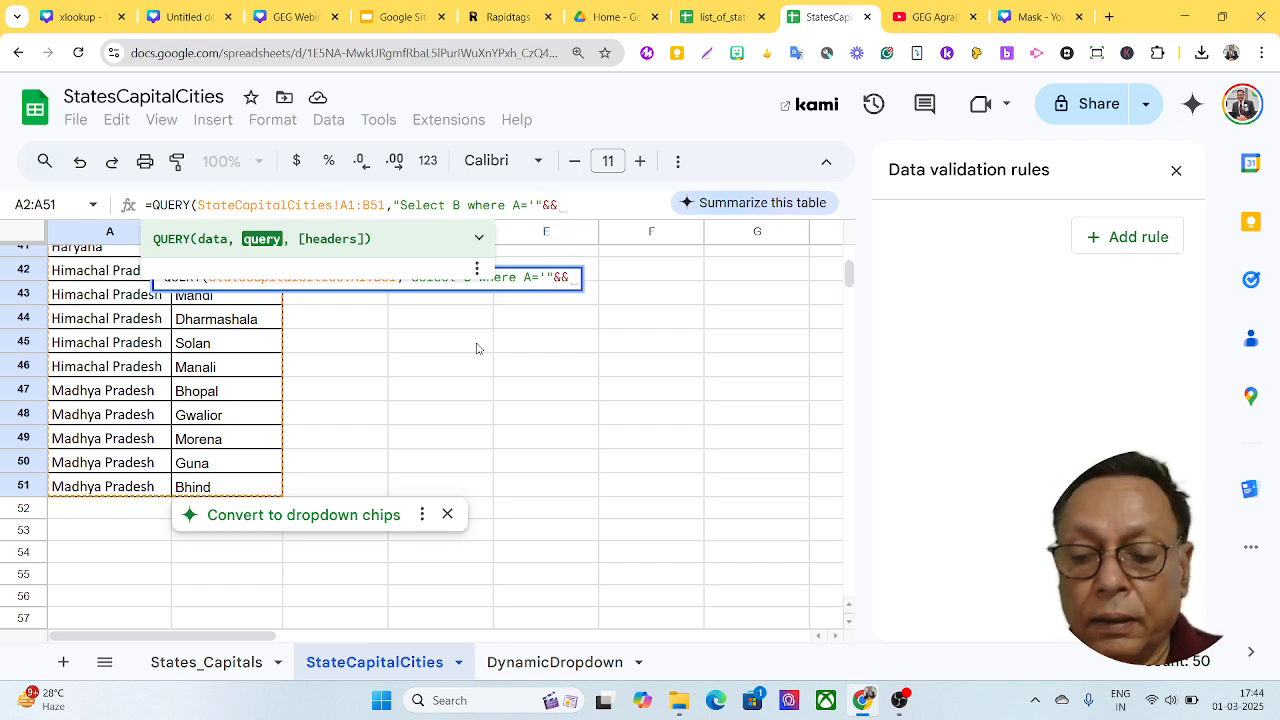
pyautogui.write('"')
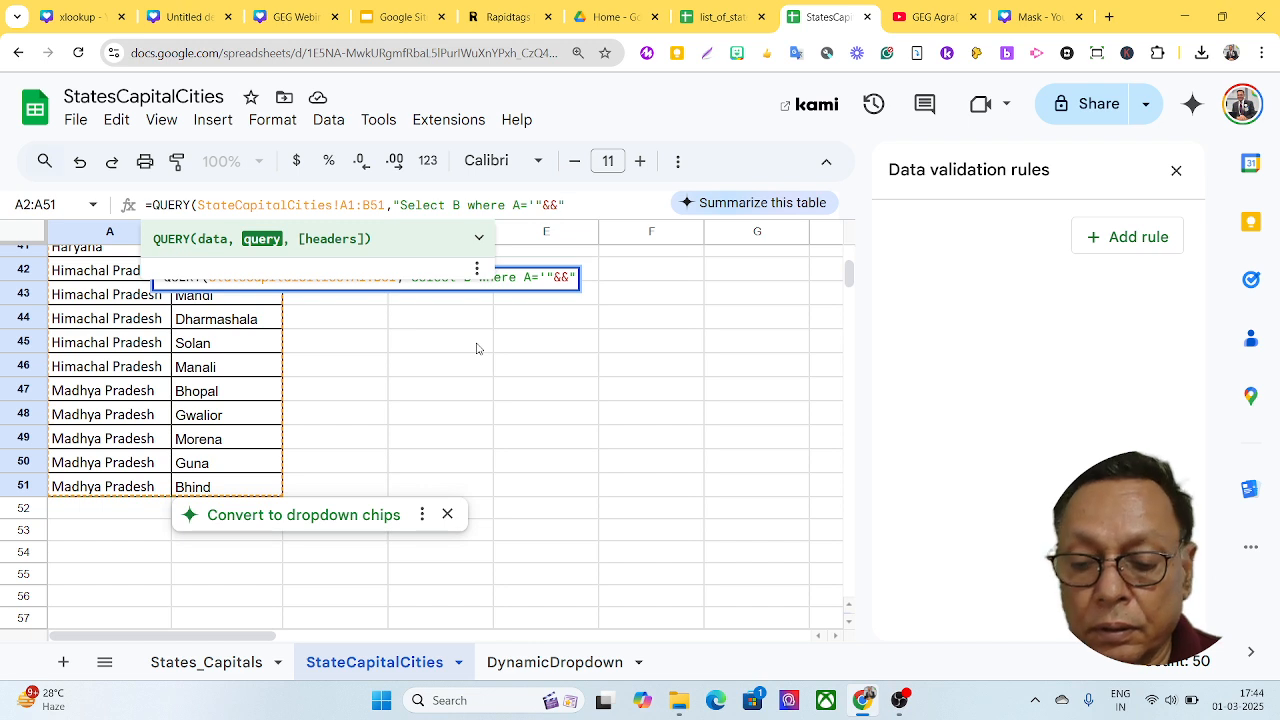
pyautogui.write("'")
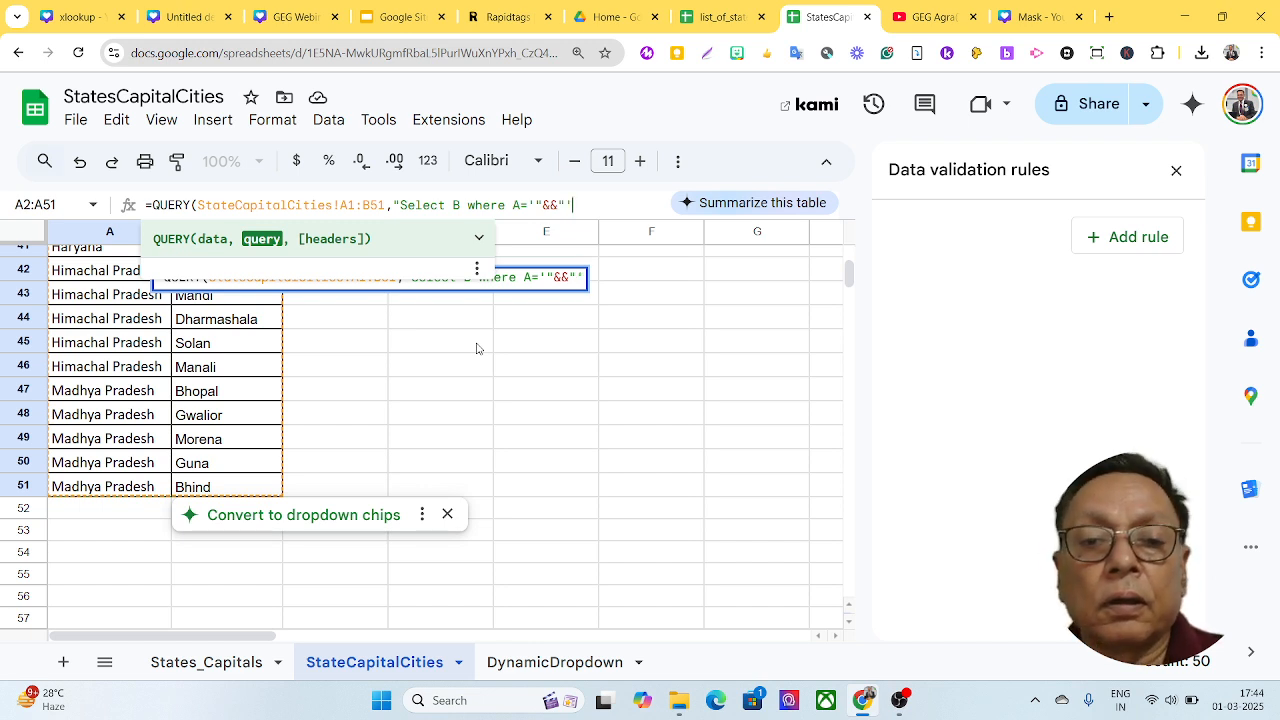
pyautogui.write('"')
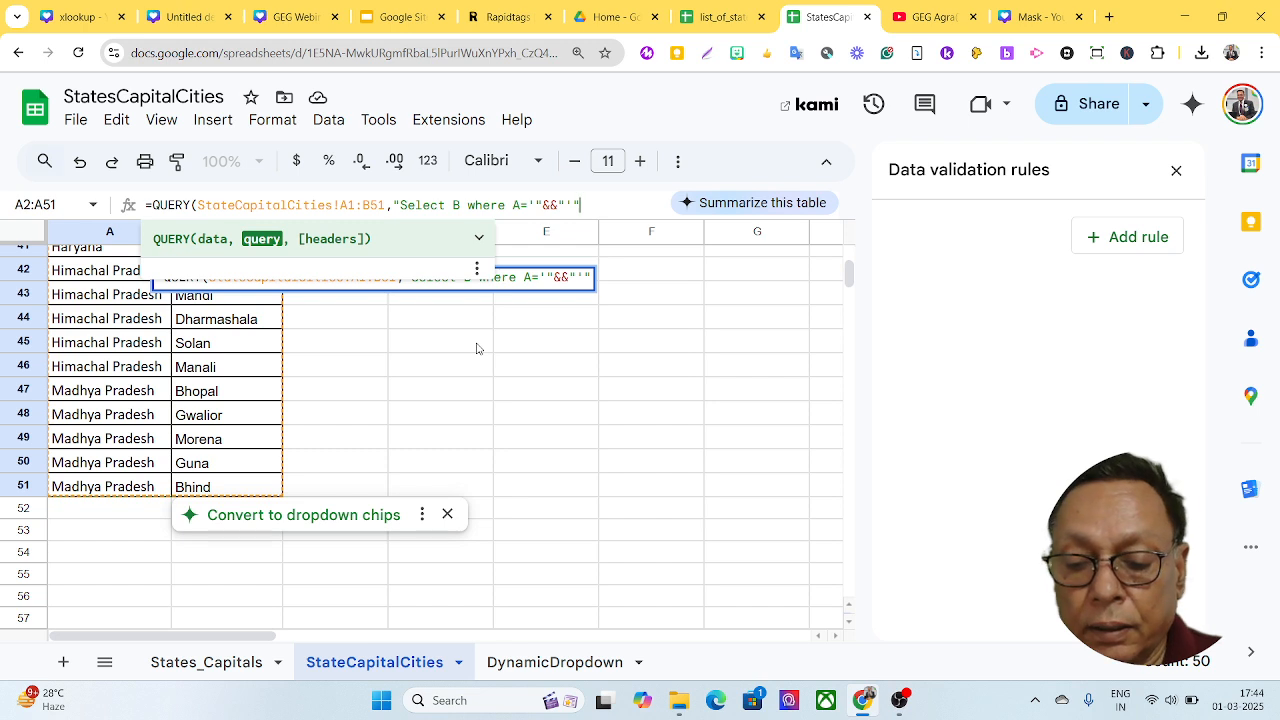
pyautogui.write(',')
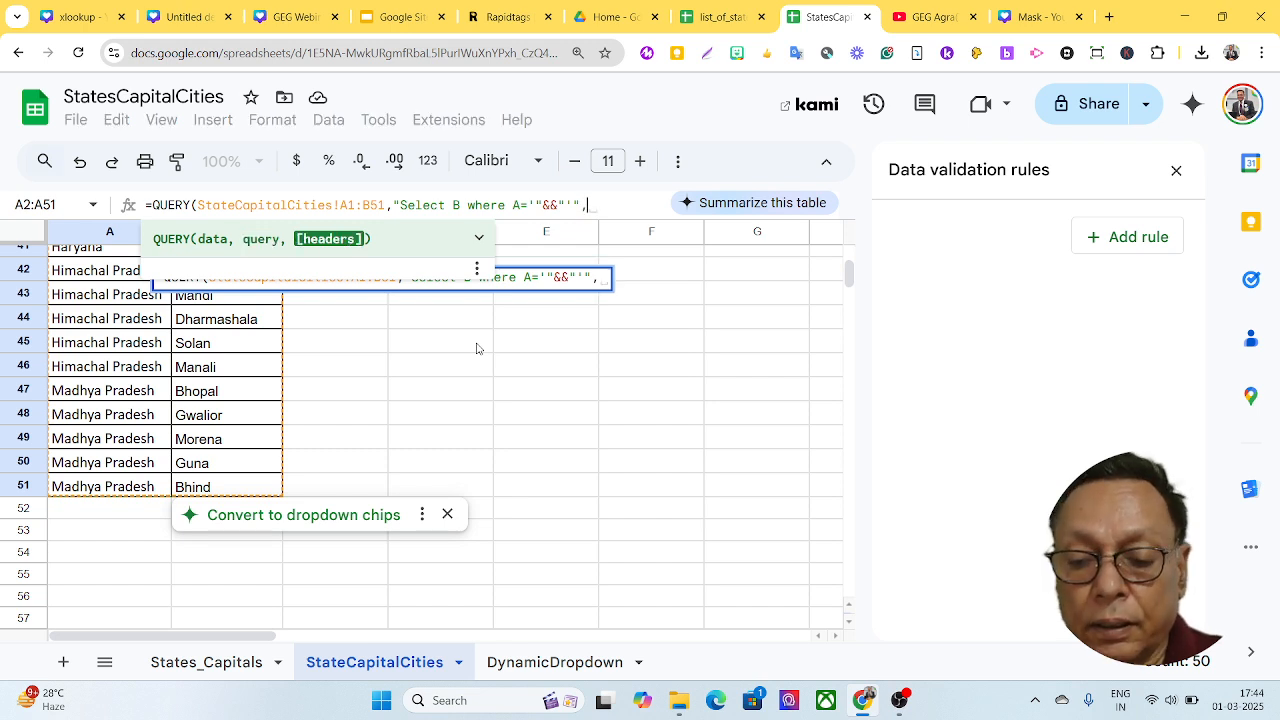
pyautogui.write('0)')
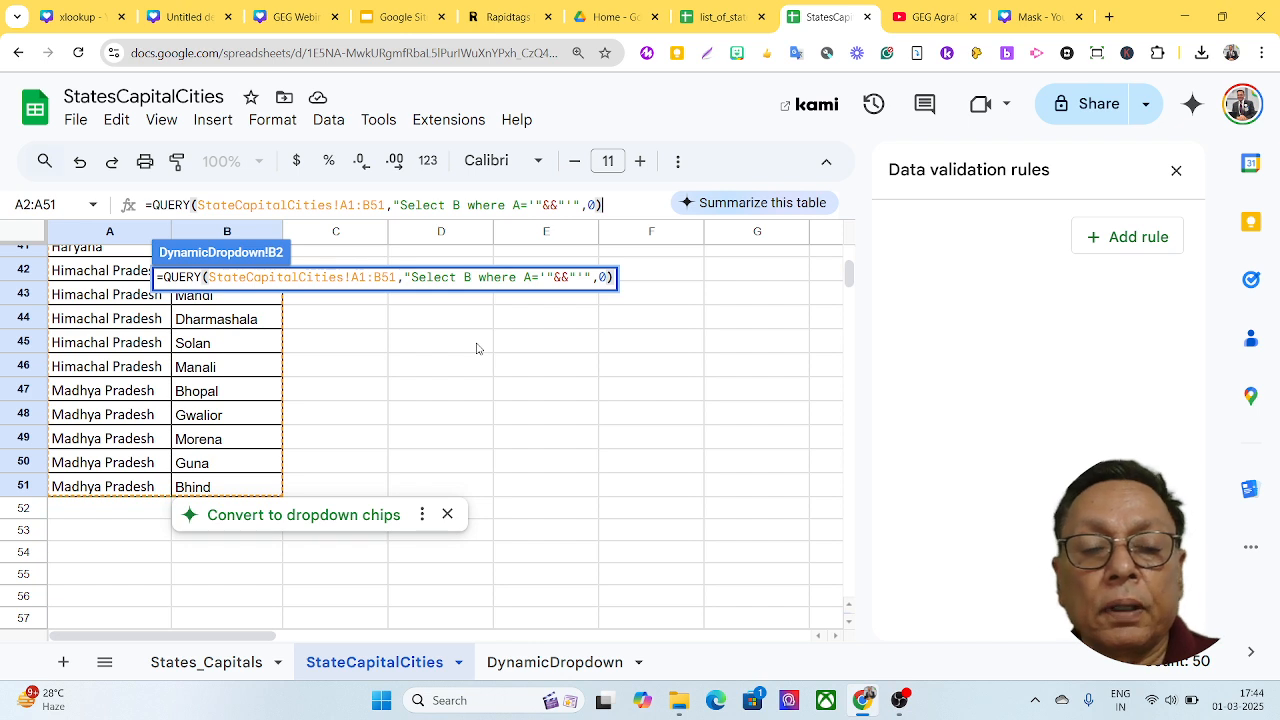
# Insert the cell reference A2 between the two ampersands of the condition and enter the formula in B2.
pyautogui.click(549, 205)
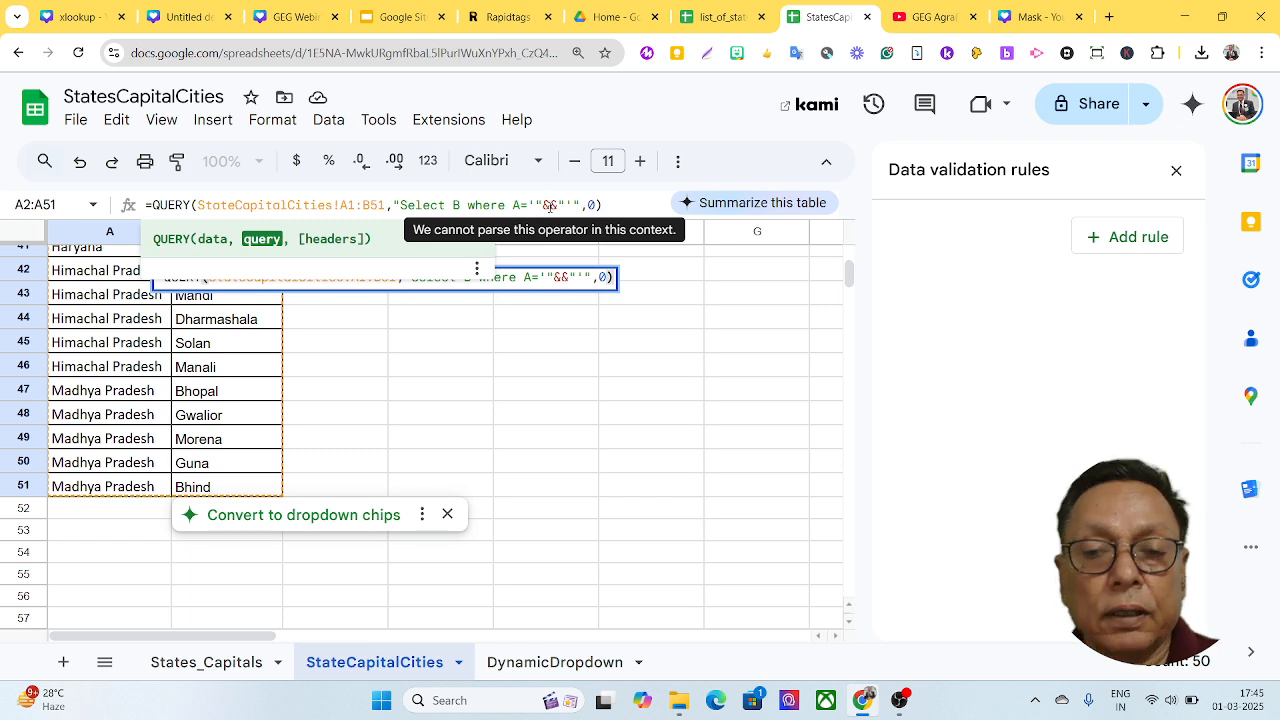
pyautogui.write('B')
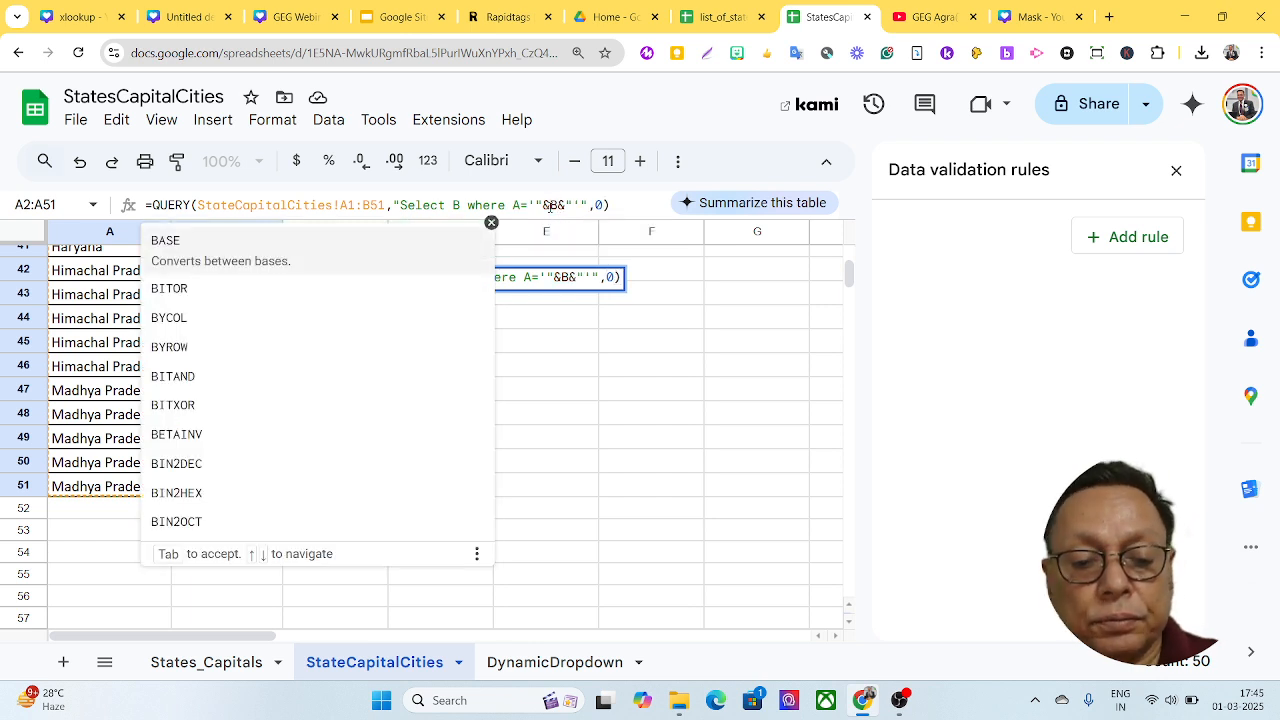
pyautogui.press('BackSpace')
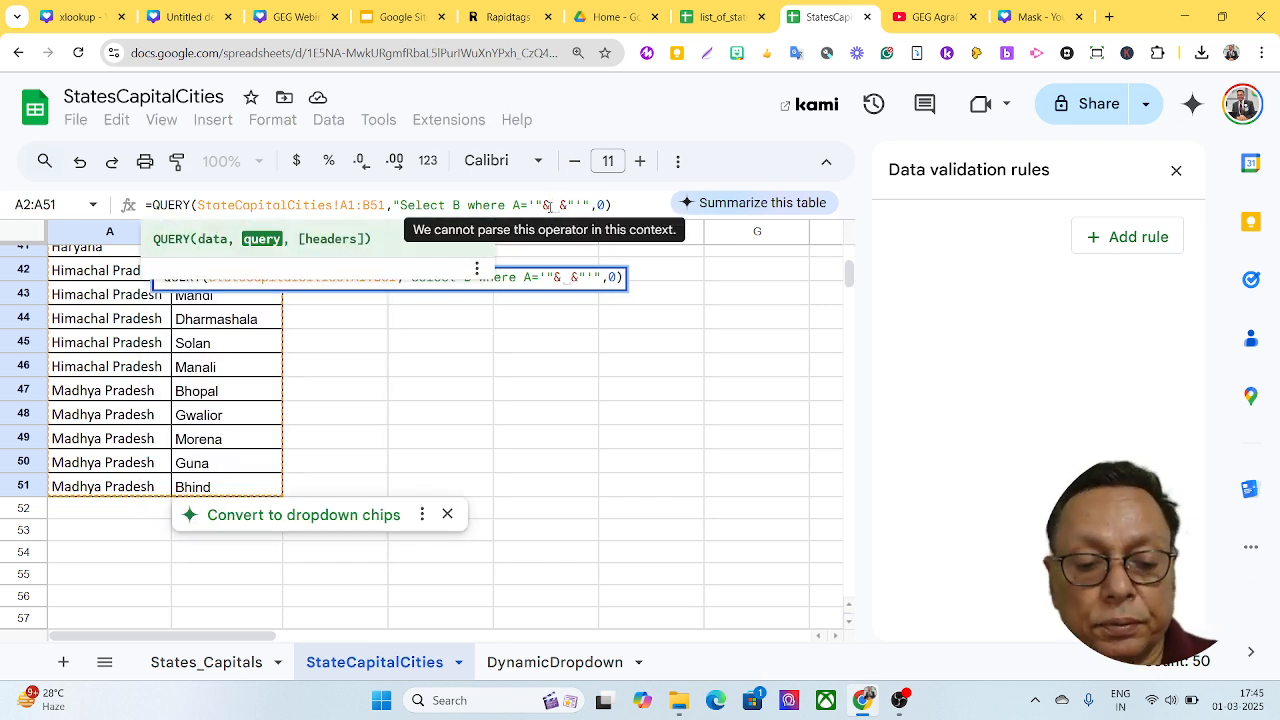
pyautogui.write('A2')
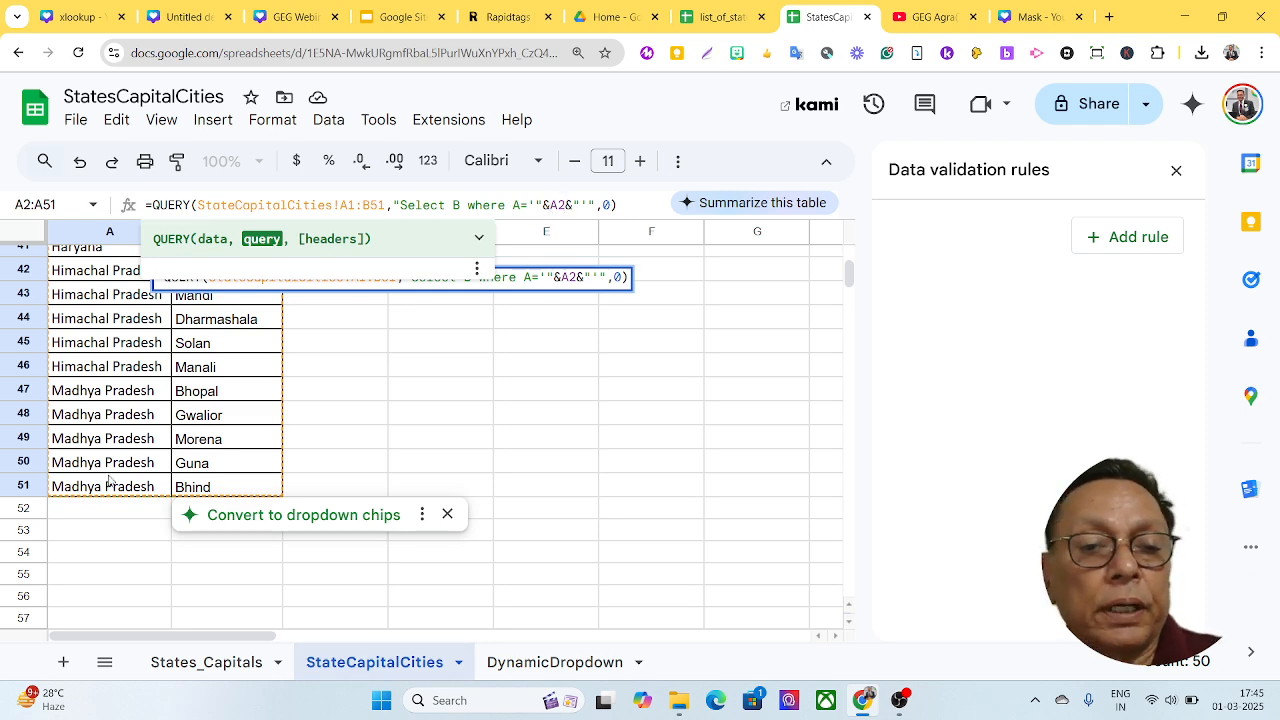
pyautogui.scroll(10, 80, 305)
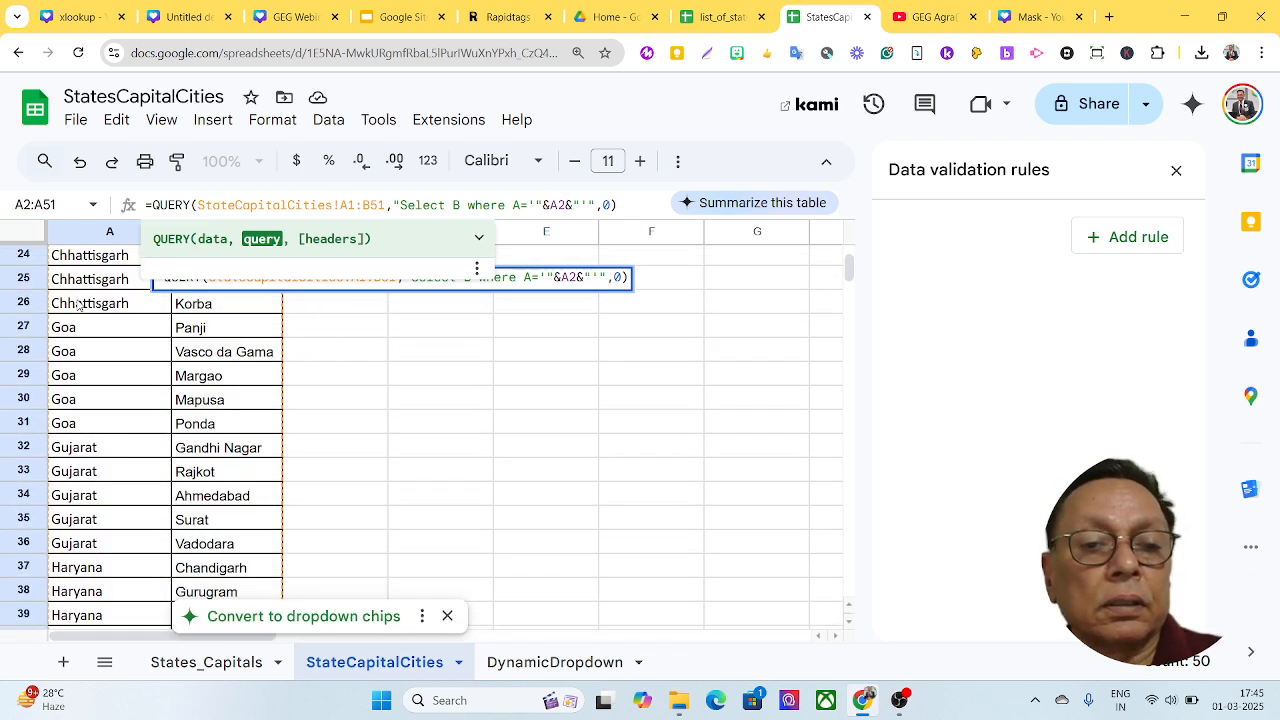
pyautogui.scroll(2, 80, 303)
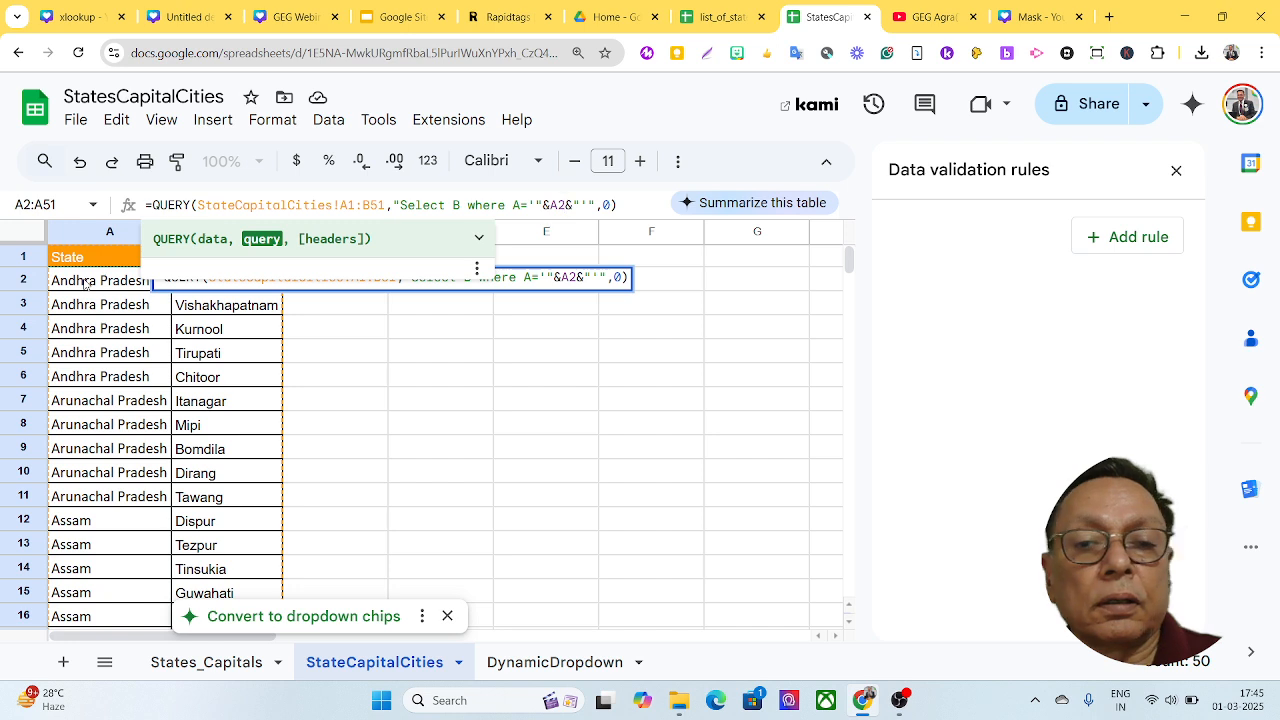
pyautogui.press('Return')
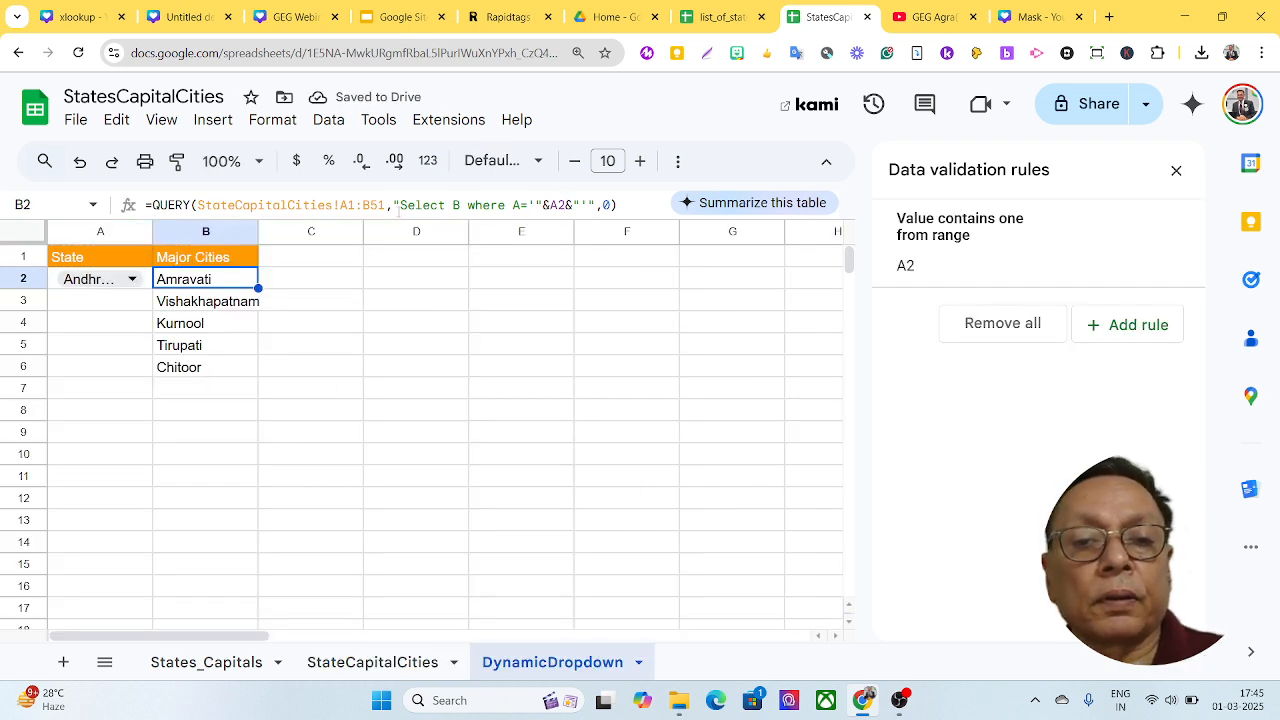
# Test the State dropdown in A2 by choosing Arunachal Pradesh, Goa and finally Madhya Pradesh.
pyautogui.click(126, 287)
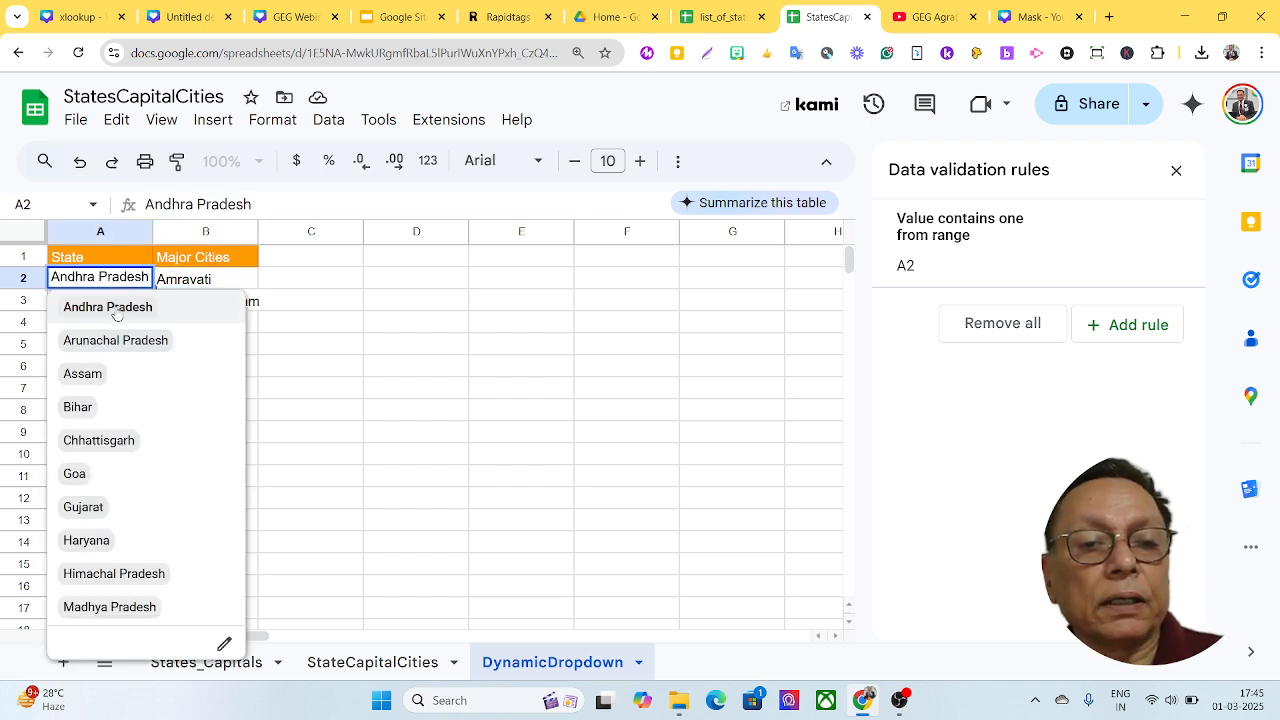
pyautogui.click(228, 283)
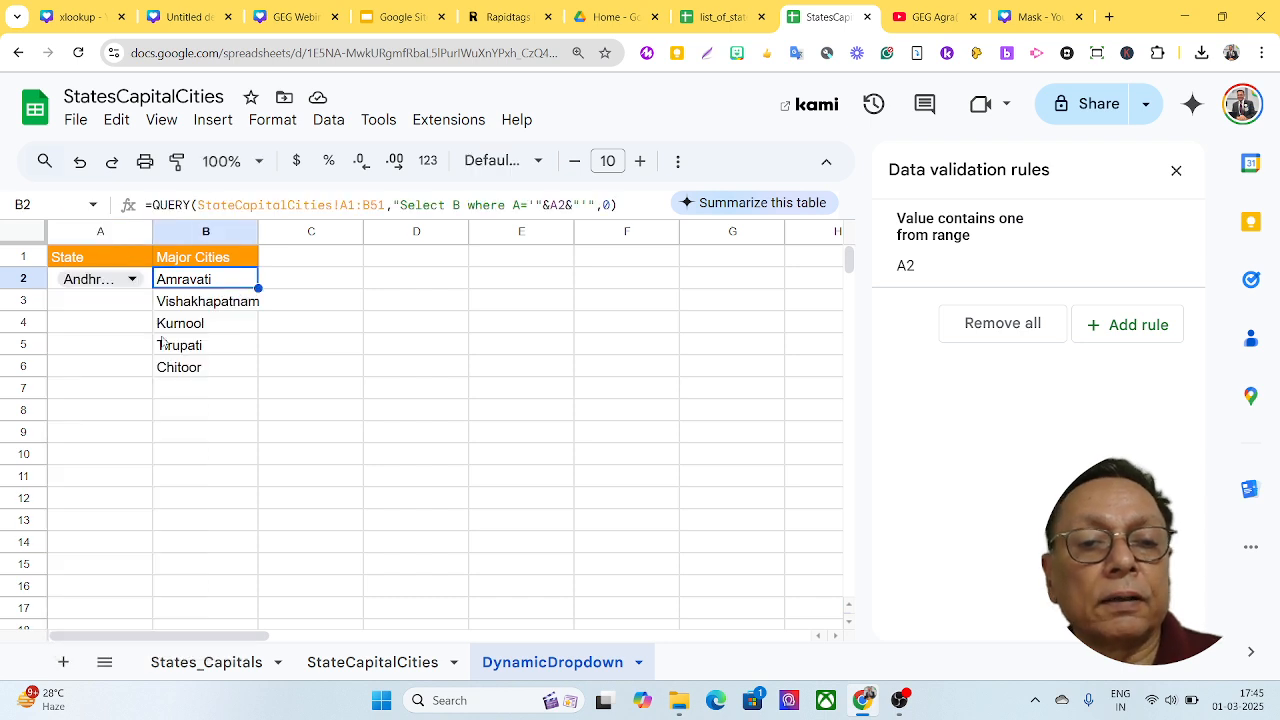
pyautogui.click(128, 285)
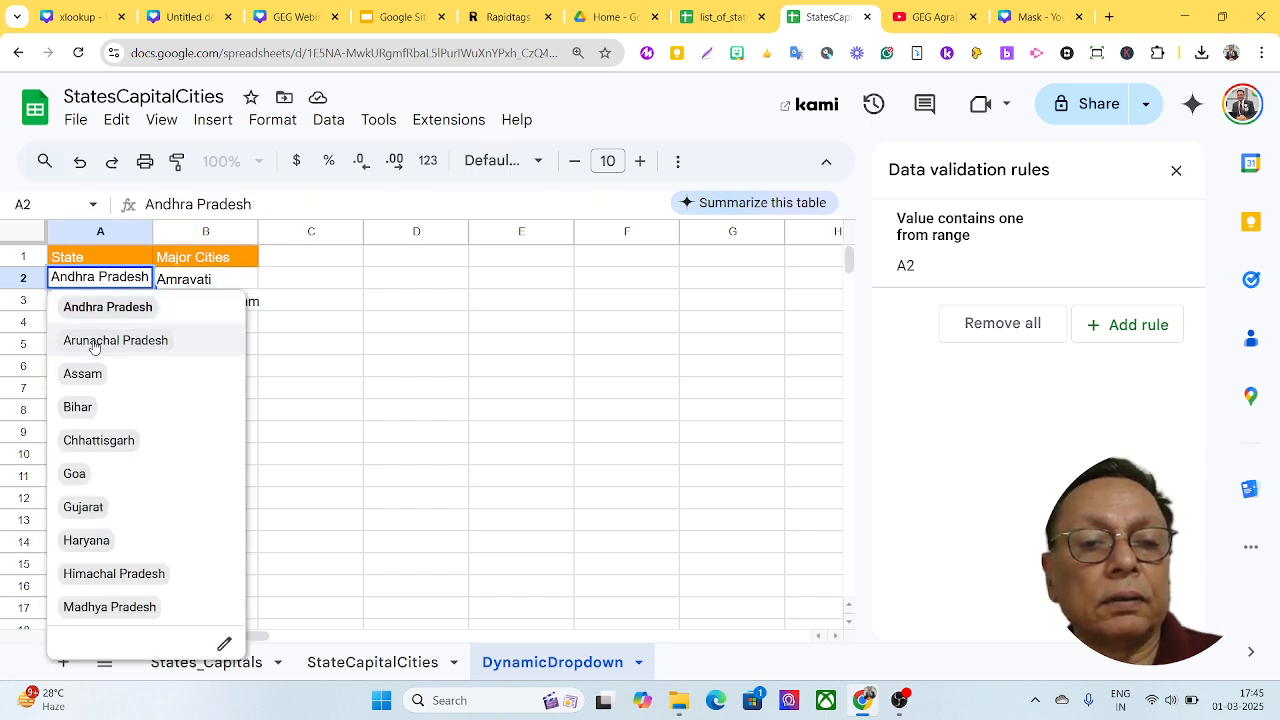
pyautogui.click(96, 340)
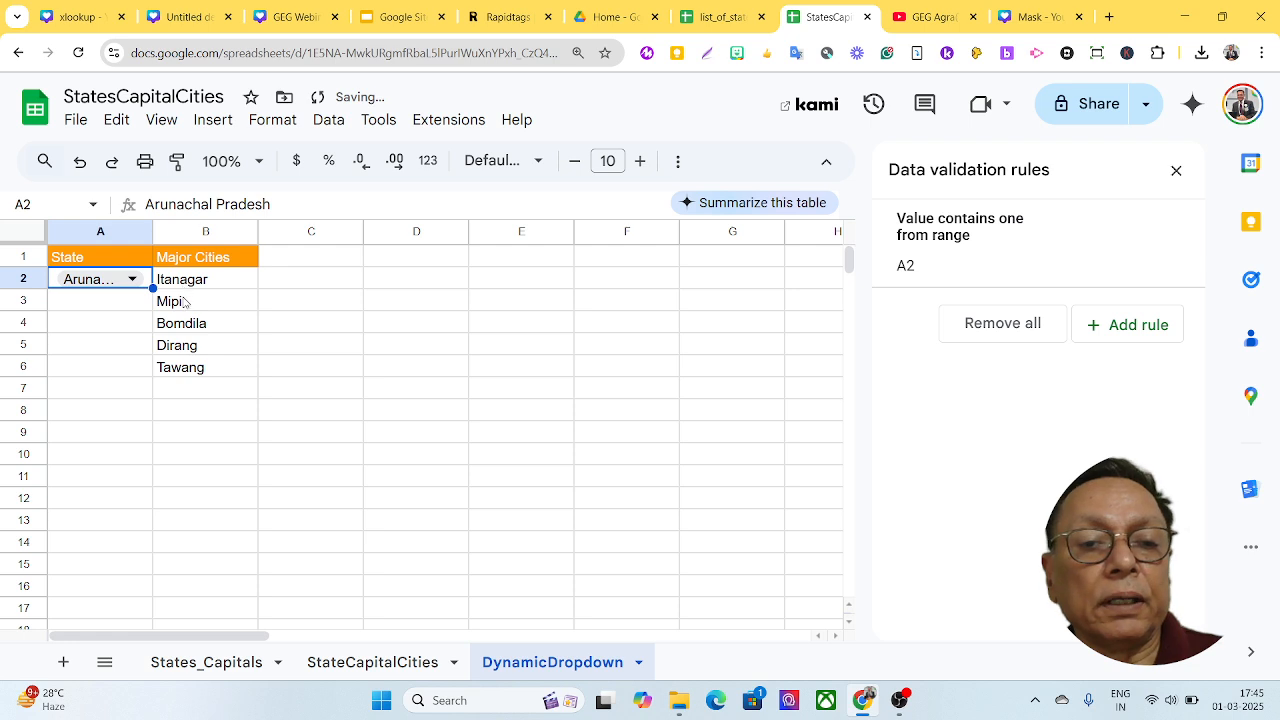
pyautogui.click(127, 285)
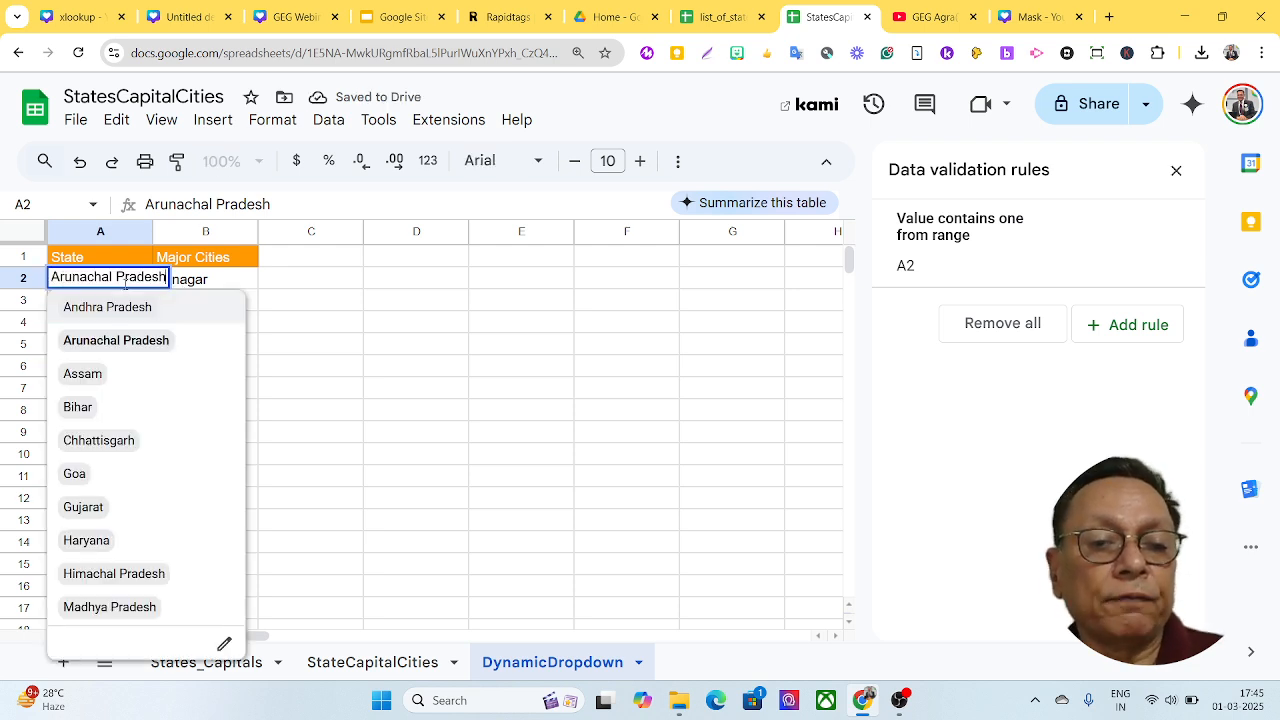
pyautogui.click(76, 474)
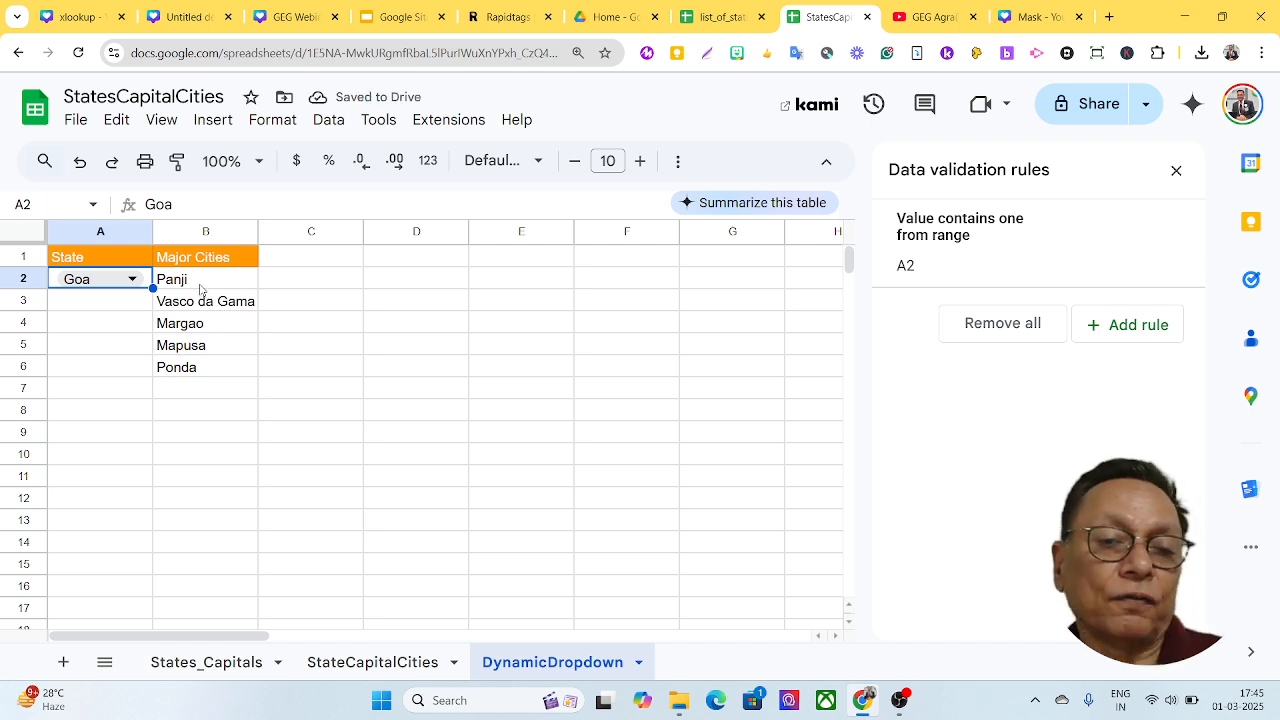
pyautogui.click(140, 281)
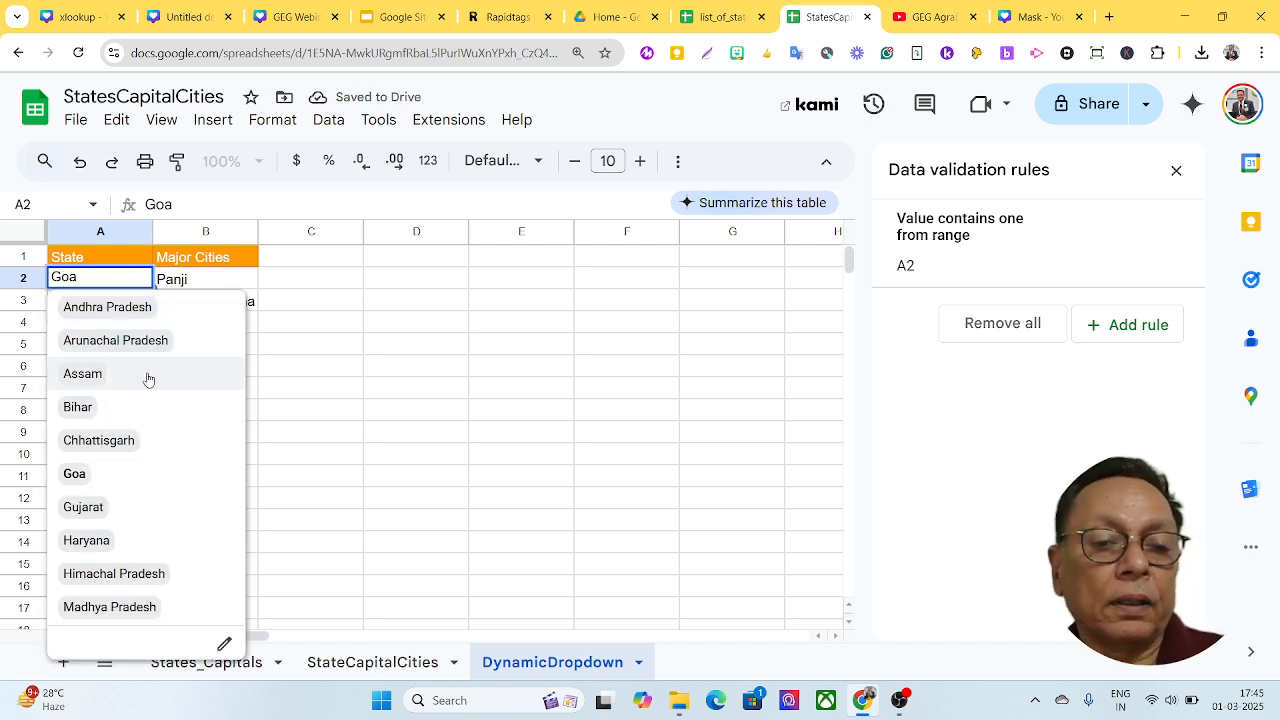
pyautogui.click(123, 606)
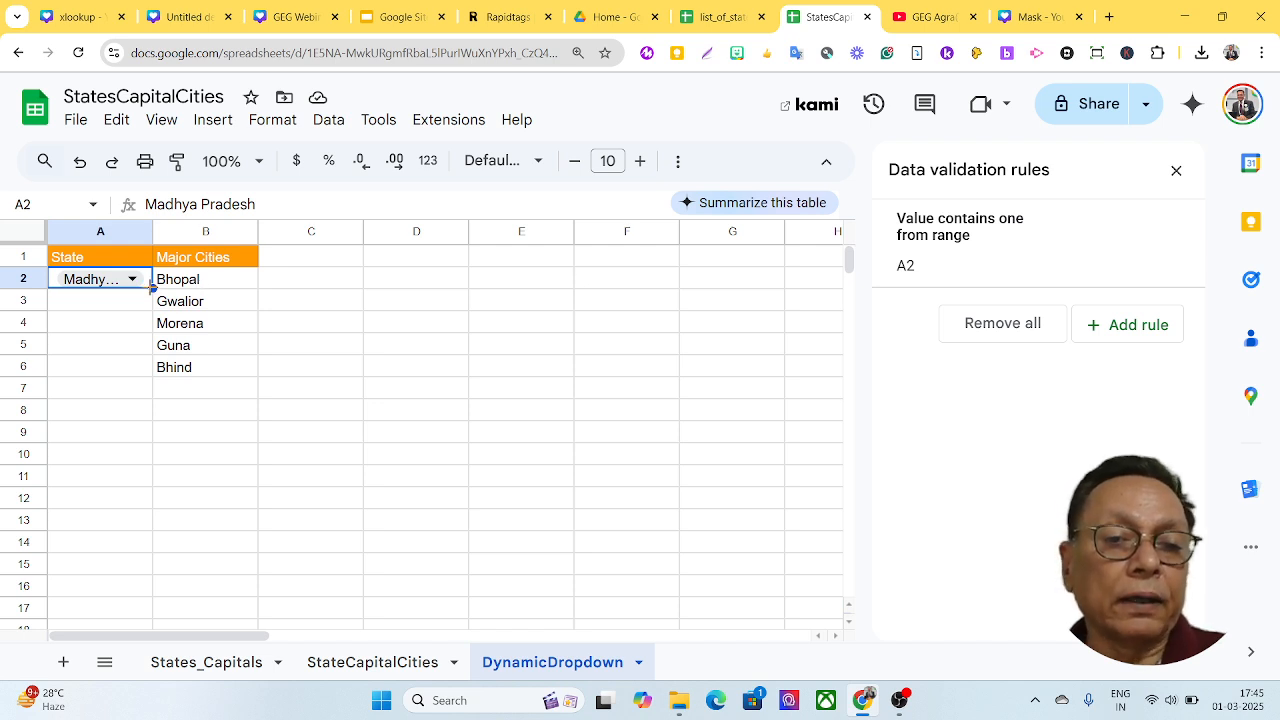
# Fill the State dropdown from A2 down to A3 and choose Arunachal Pradesh in A3.
pyautogui.moveTo(153, 289); pyautogui.dragTo(154, 306)
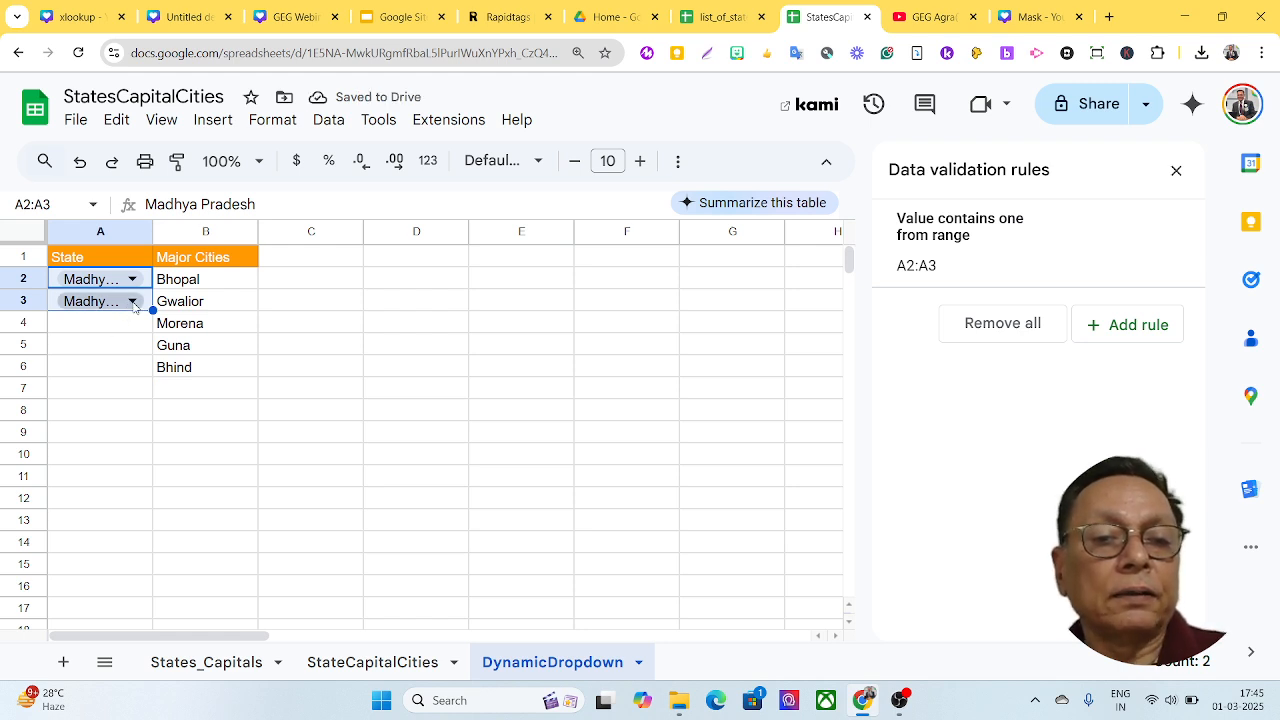
pyautogui.click(132, 302)
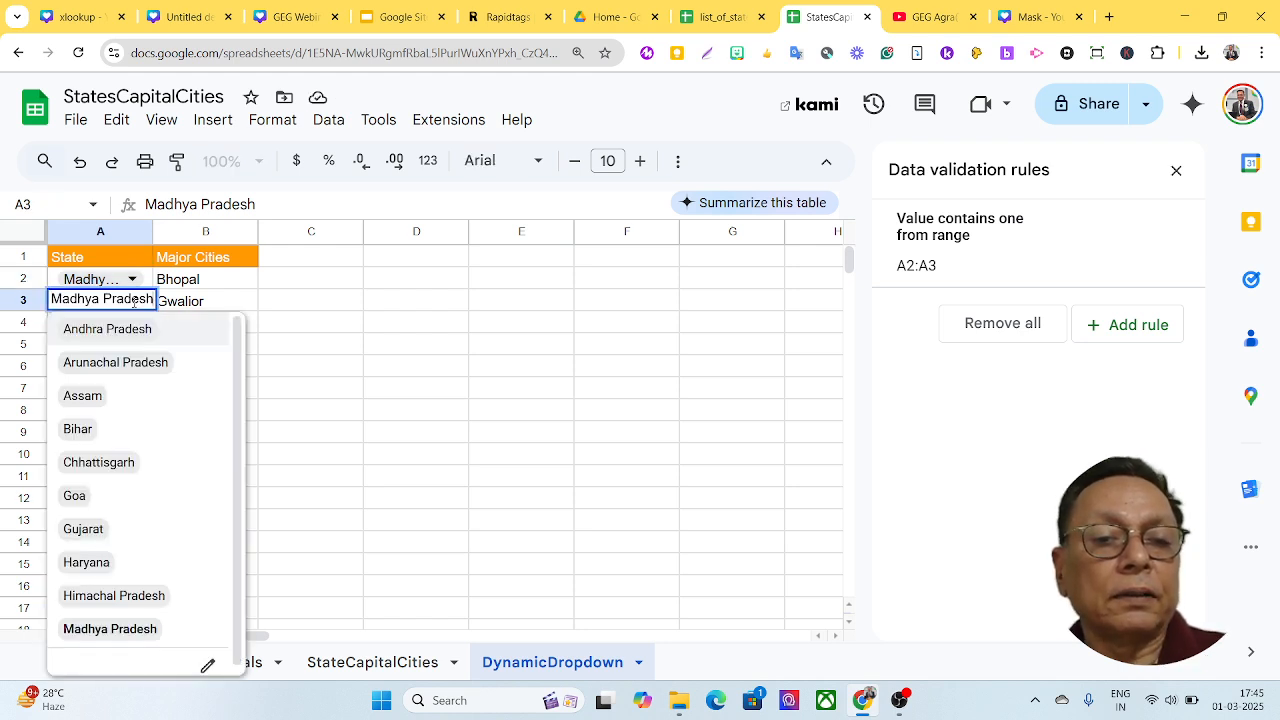
pyautogui.click(121, 364)
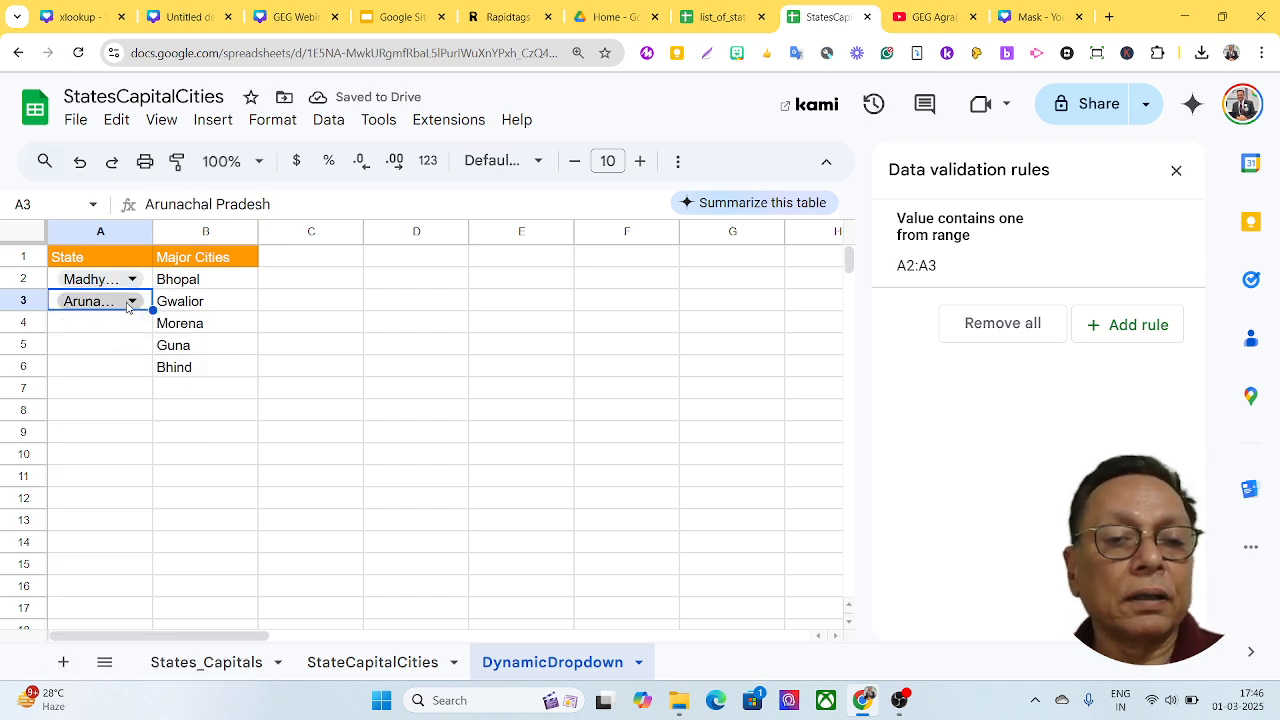
# Fill the QUERY formula from B2 down to B3 and check the details of cell B2.
pyautogui.click(204, 286)
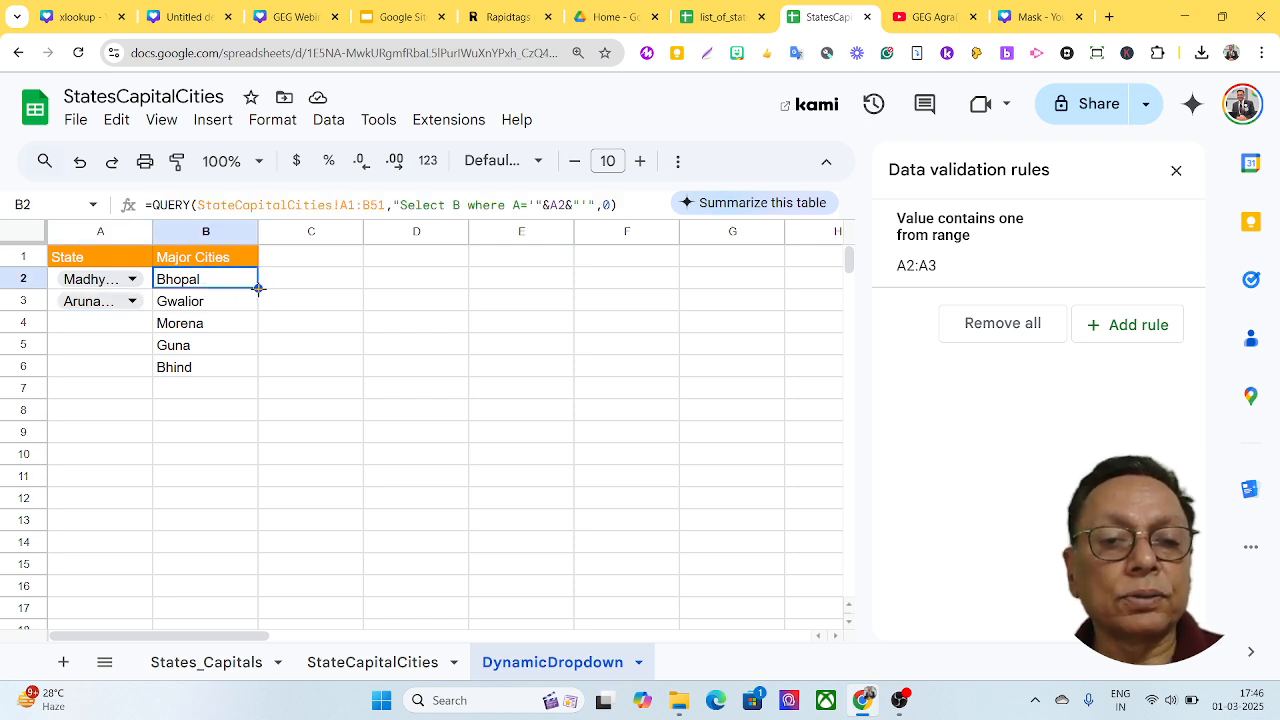
pyautogui.moveTo(258, 288); pyautogui.dragTo(259, 310)
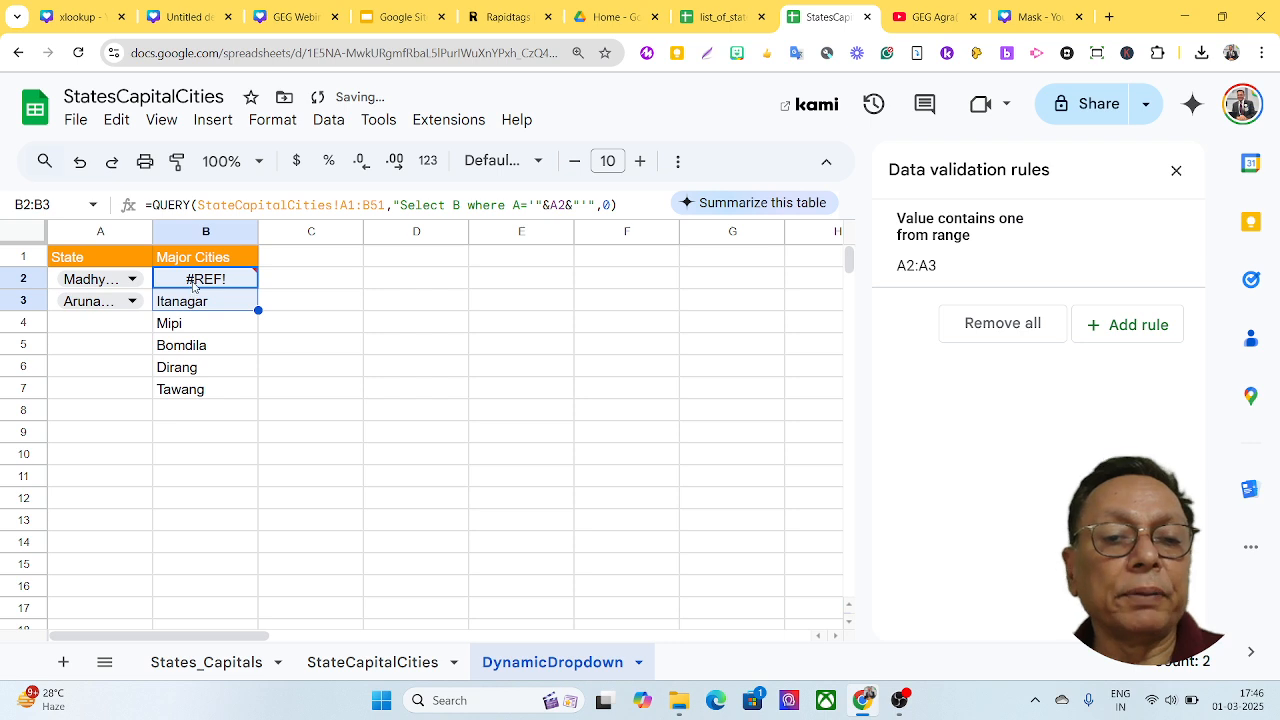
pyautogui.moveTo(194, 286)
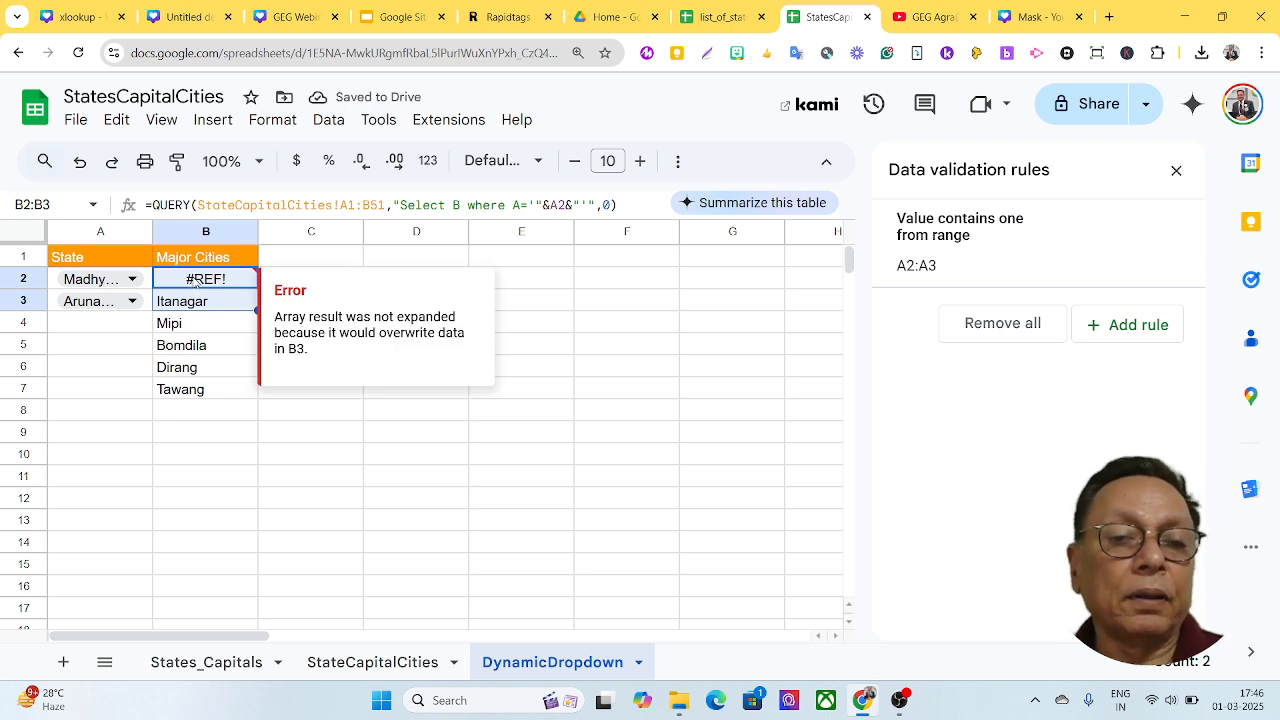
# Choose Assam in the State dropdown in A3 and check the error details of cell B2.
pyautogui.click(90, 308)
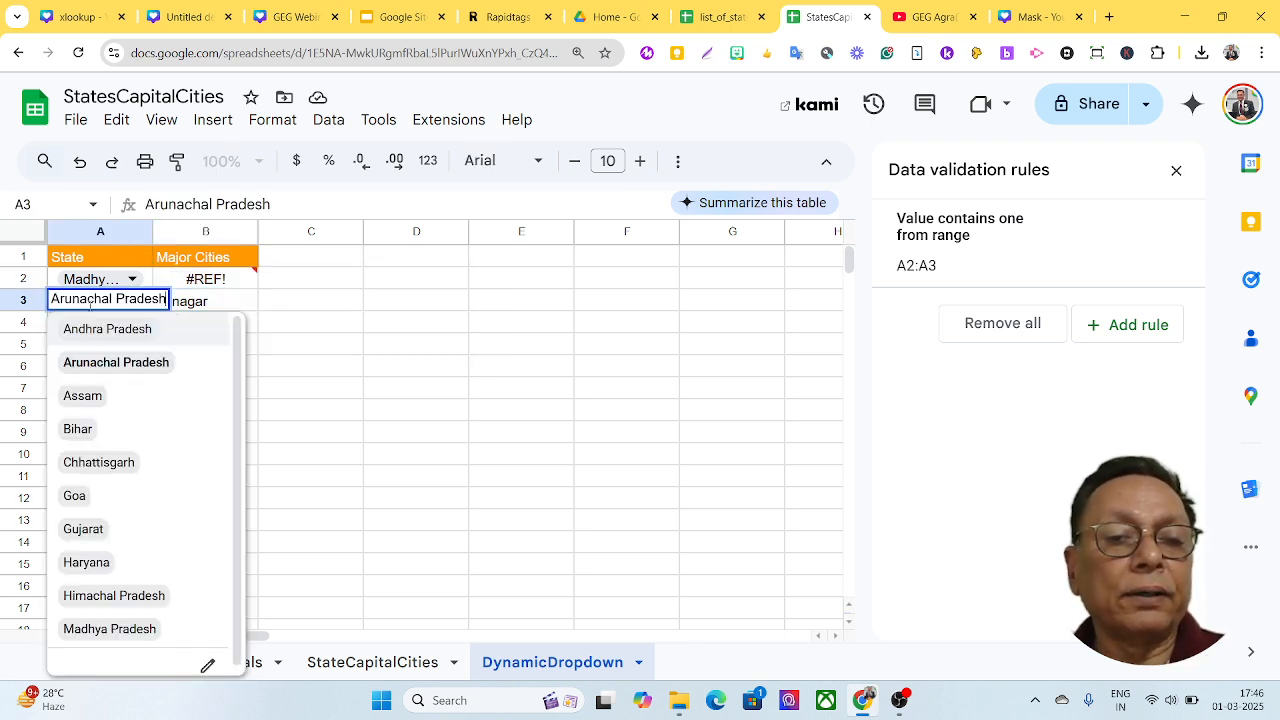
pyautogui.click(75, 397)
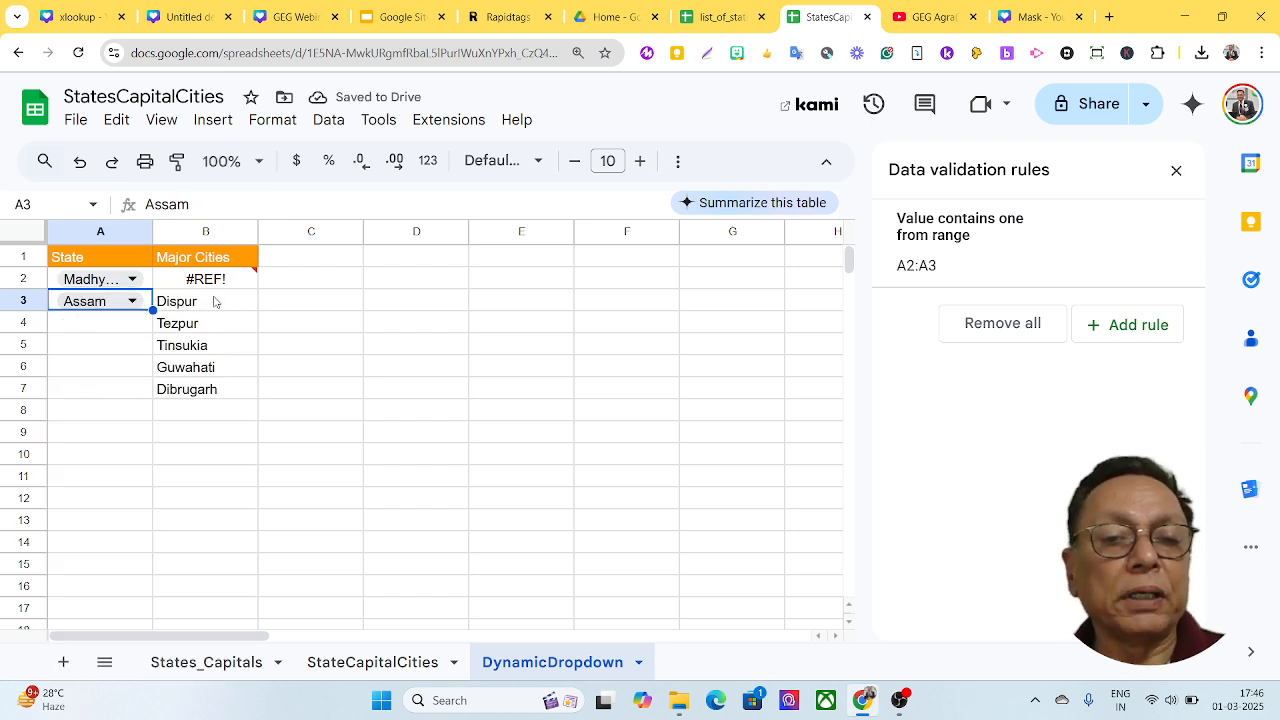
pyautogui.moveTo(223, 291)
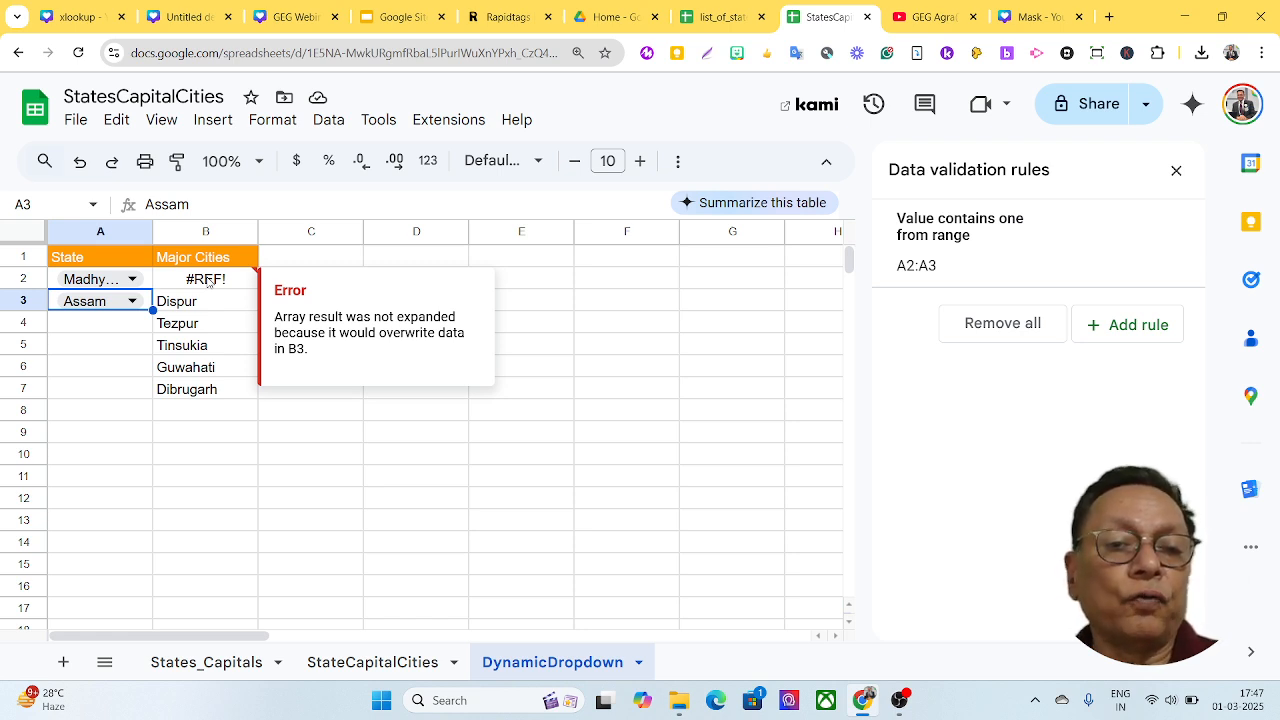
pyautogui.click(209, 283)
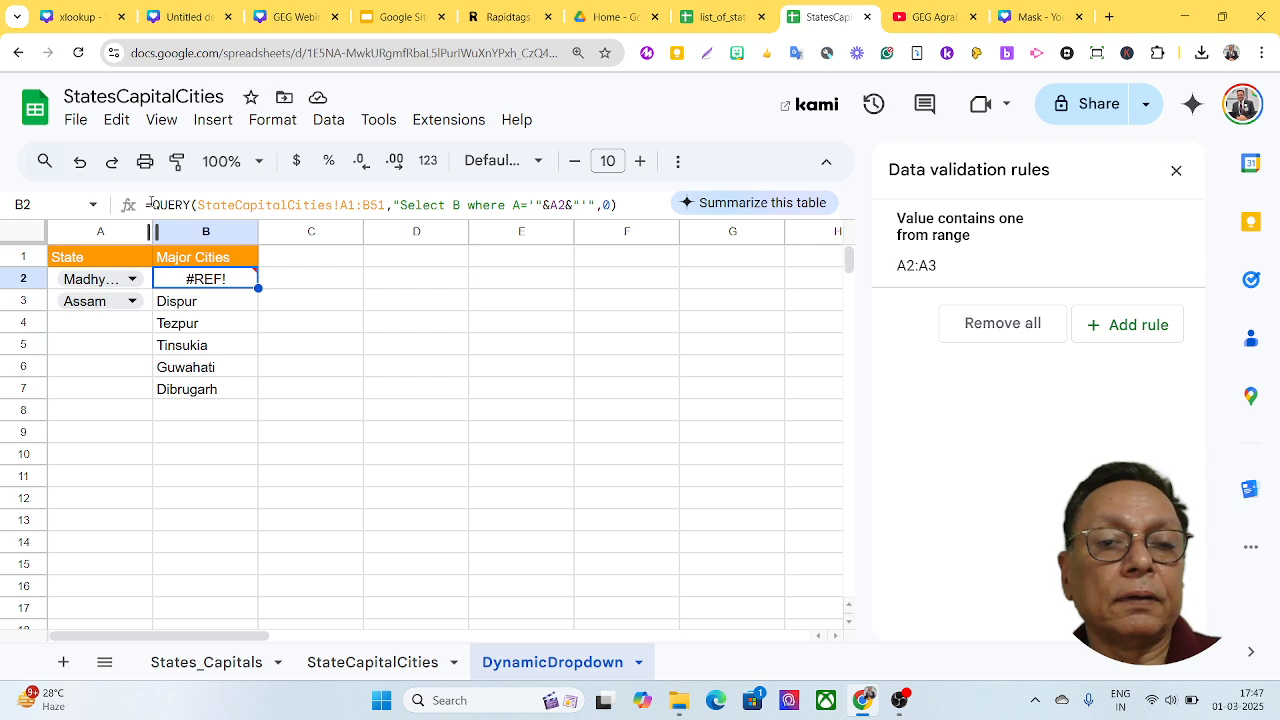
pyautogui.click(150, 204)
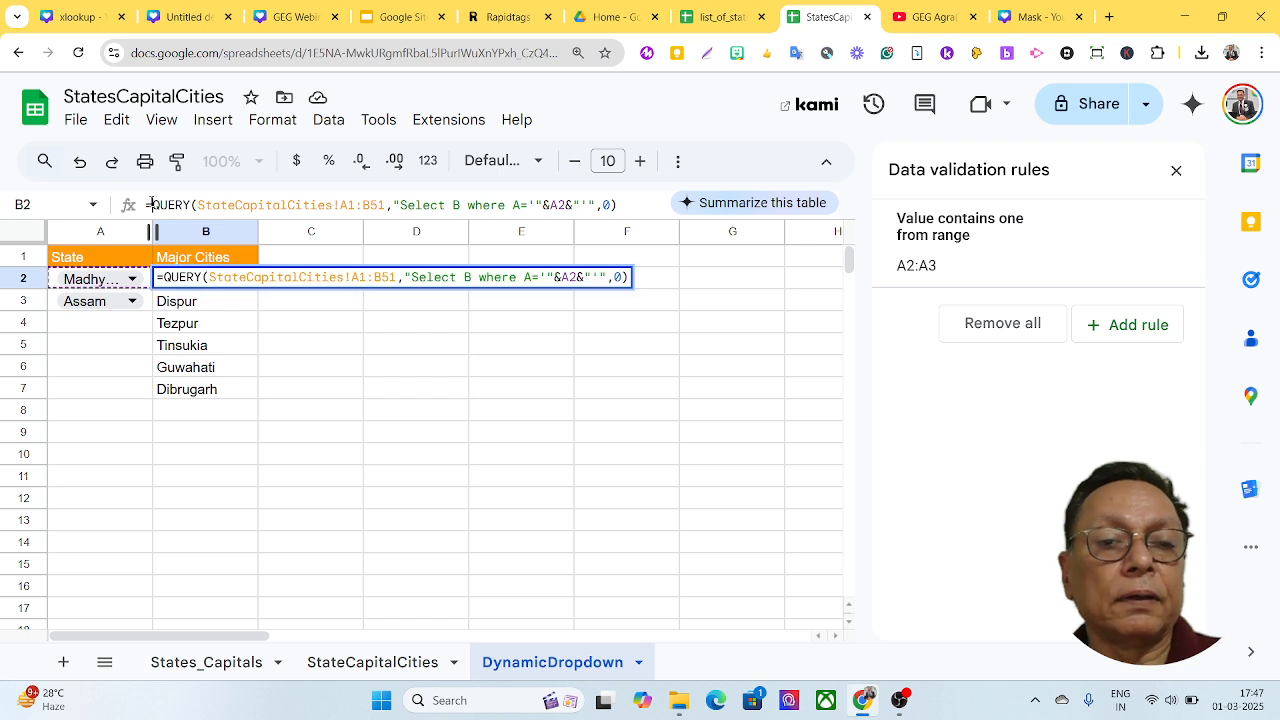
pyautogui.click(118, 302)
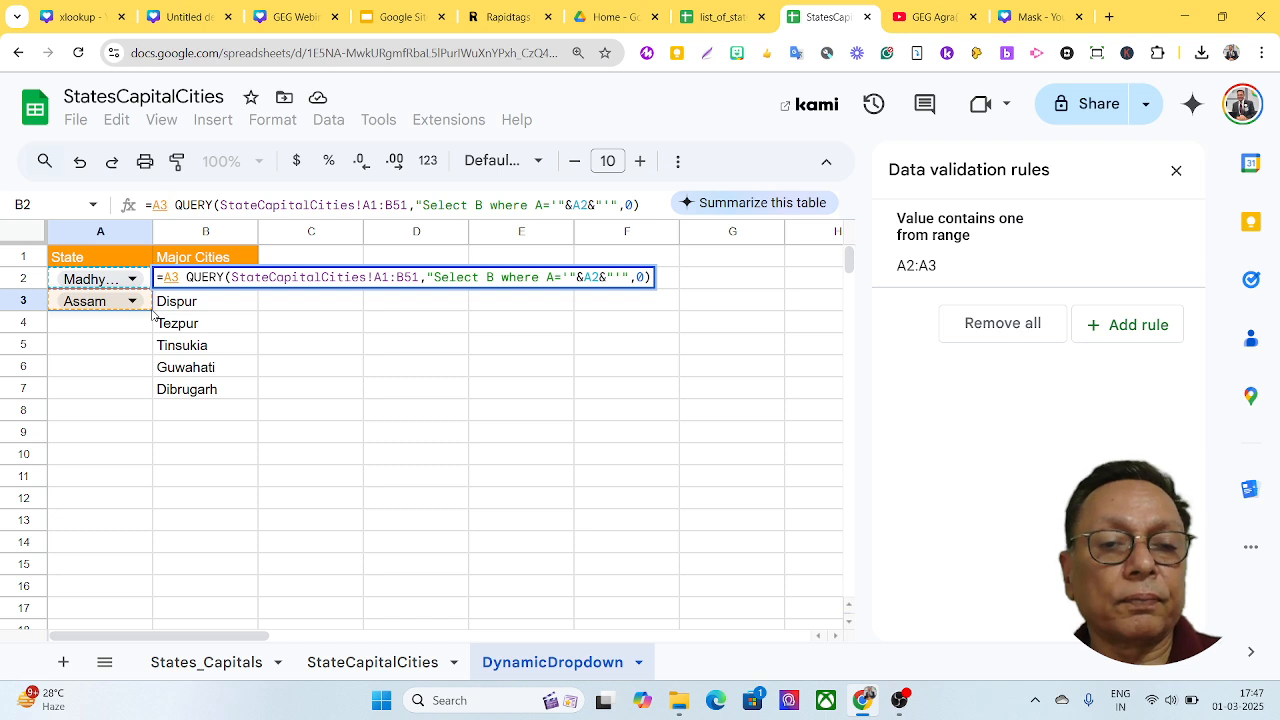
pyautogui.click(168, 204)
pyautogui.press('BackSpace')
pyautogui.press('BackSpace')
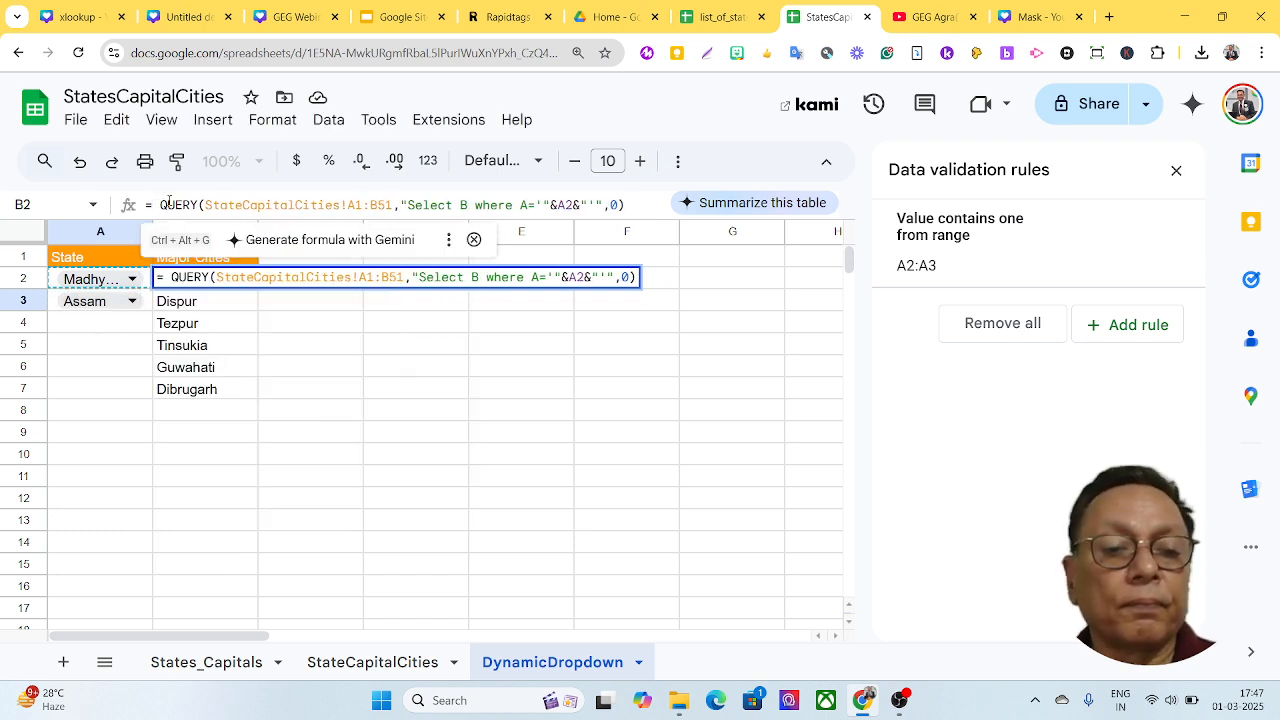
pyautogui.press('Delete')
pyautogui.press('Return')
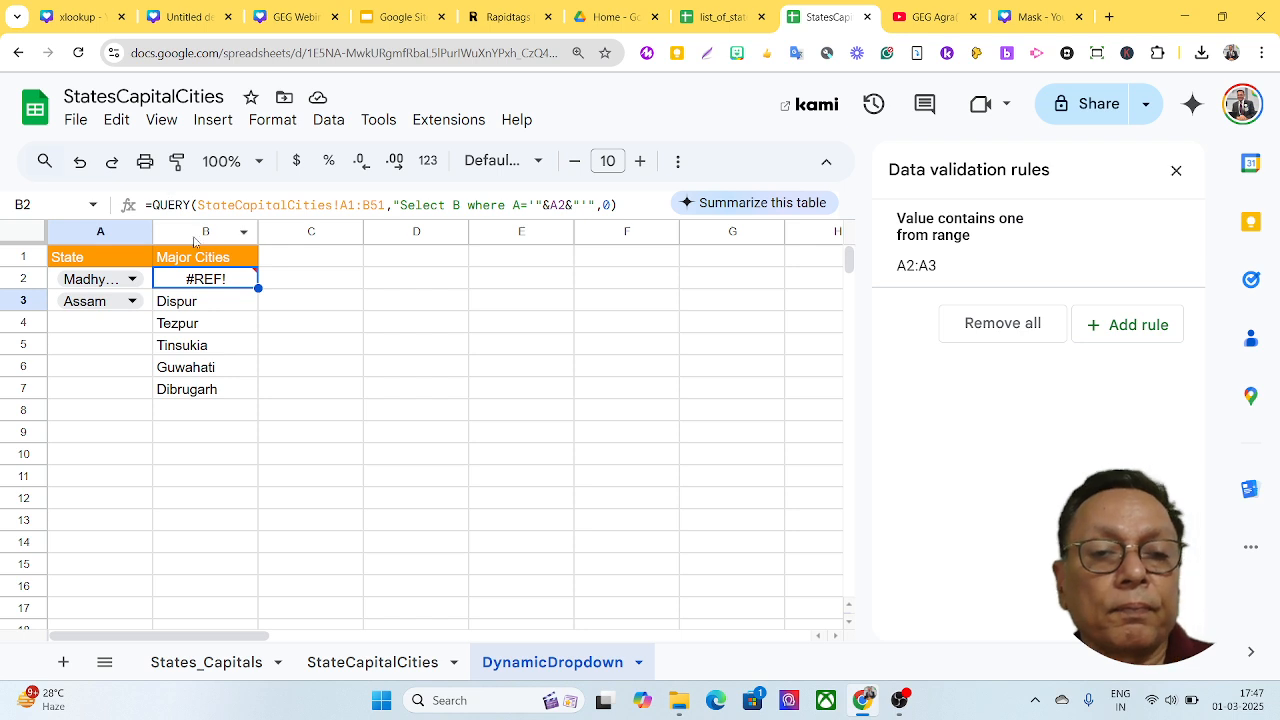
# Fill the State dropdown from A3 down to A4 and choose Bihar in A4.
pyautogui.click(145, 308)
pyautogui.moveTo(152, 310); pyautogui.dragTo(151, 334)
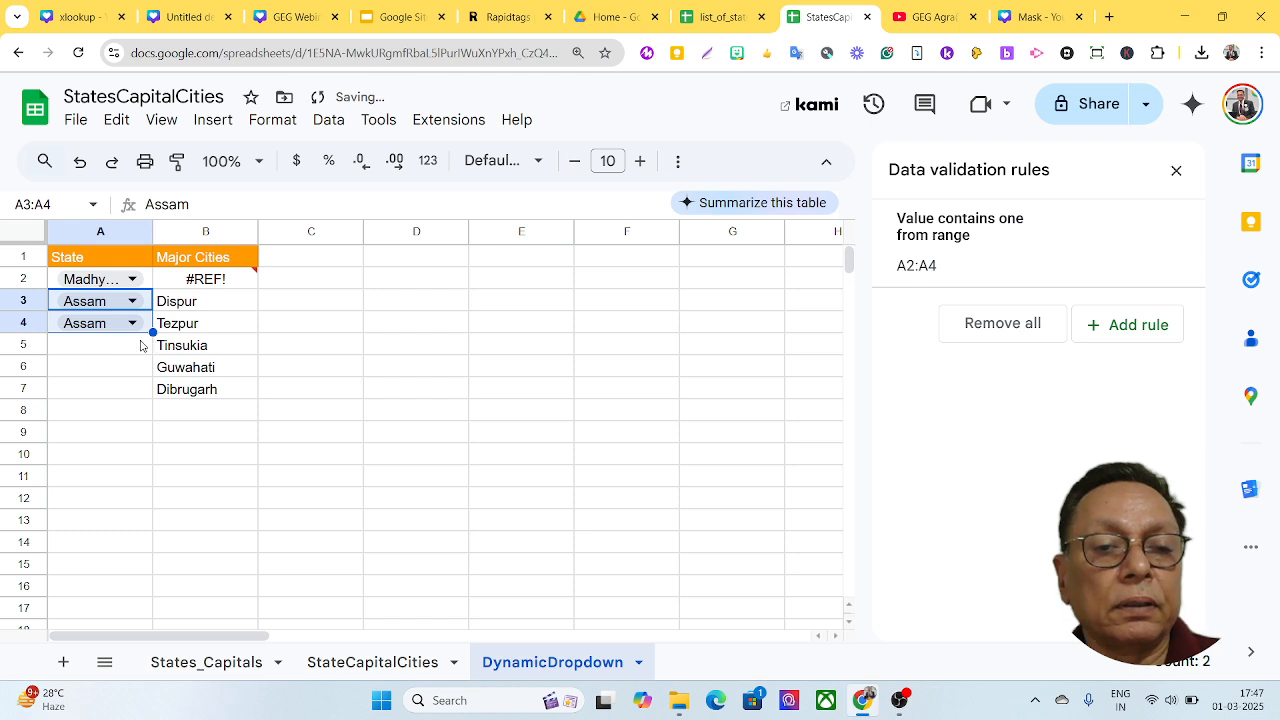
pyautogui.click(132, 323)
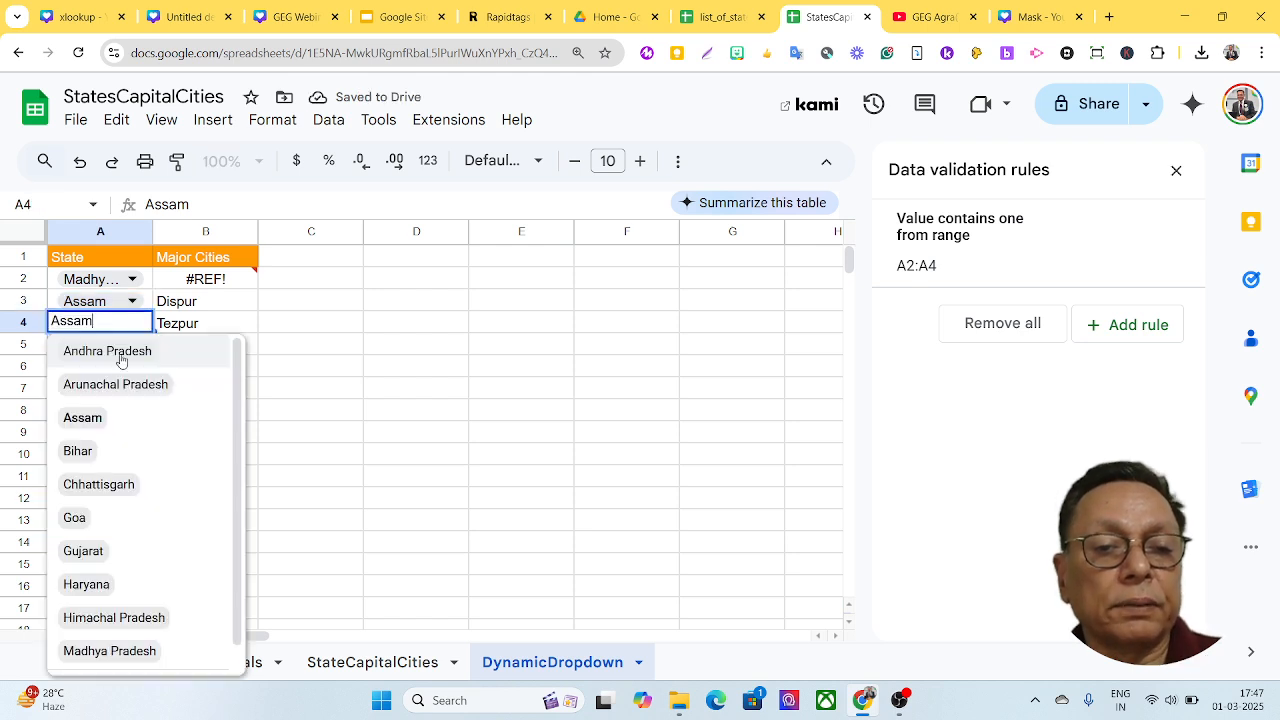
pyautogui.click(100, 457)
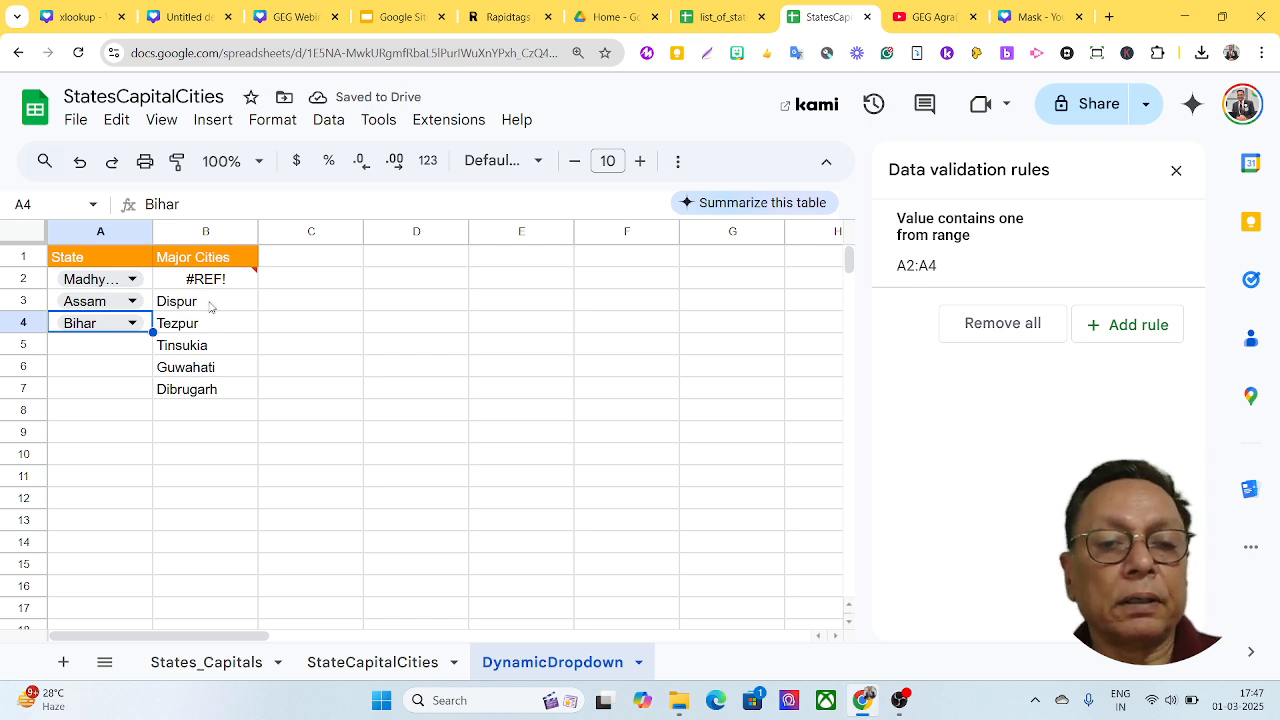
# Check the formula in B3, and set the State dropdowns to Arunachal Pradesh in A3 and Chhattisgarh in A4.
pyautogui.click(212, 304)
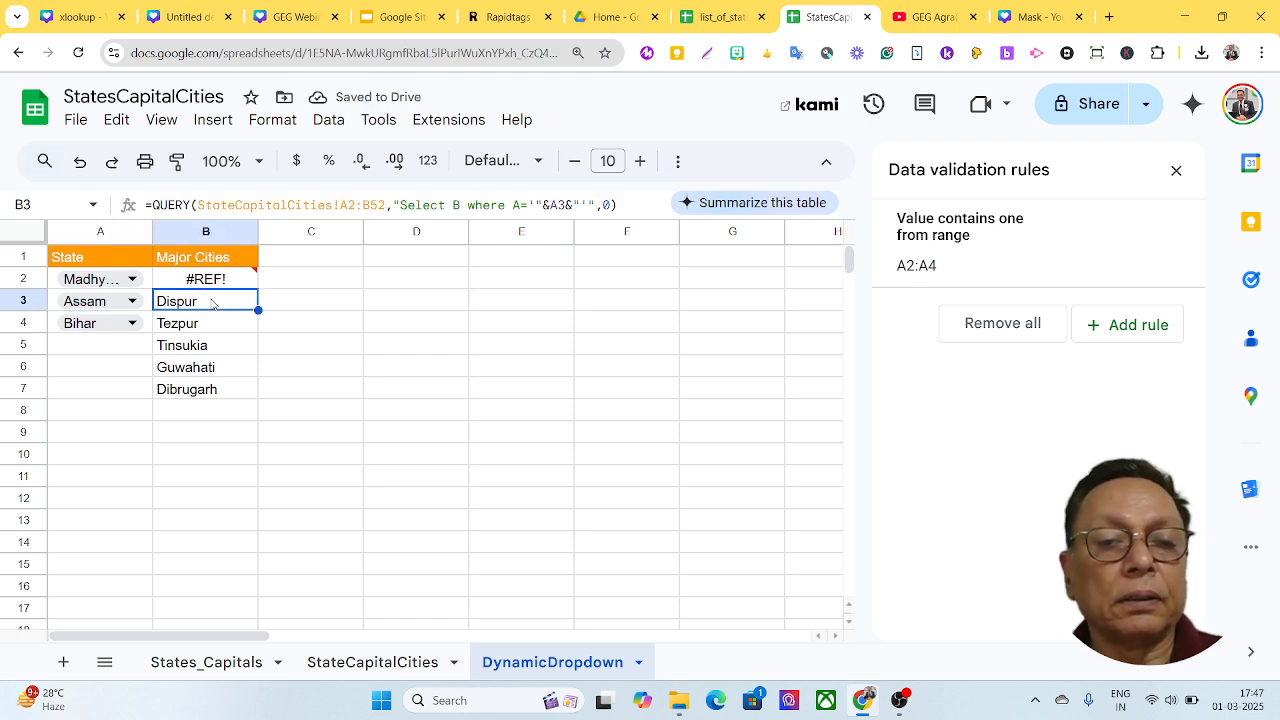
pyautogui.click(133, 302)
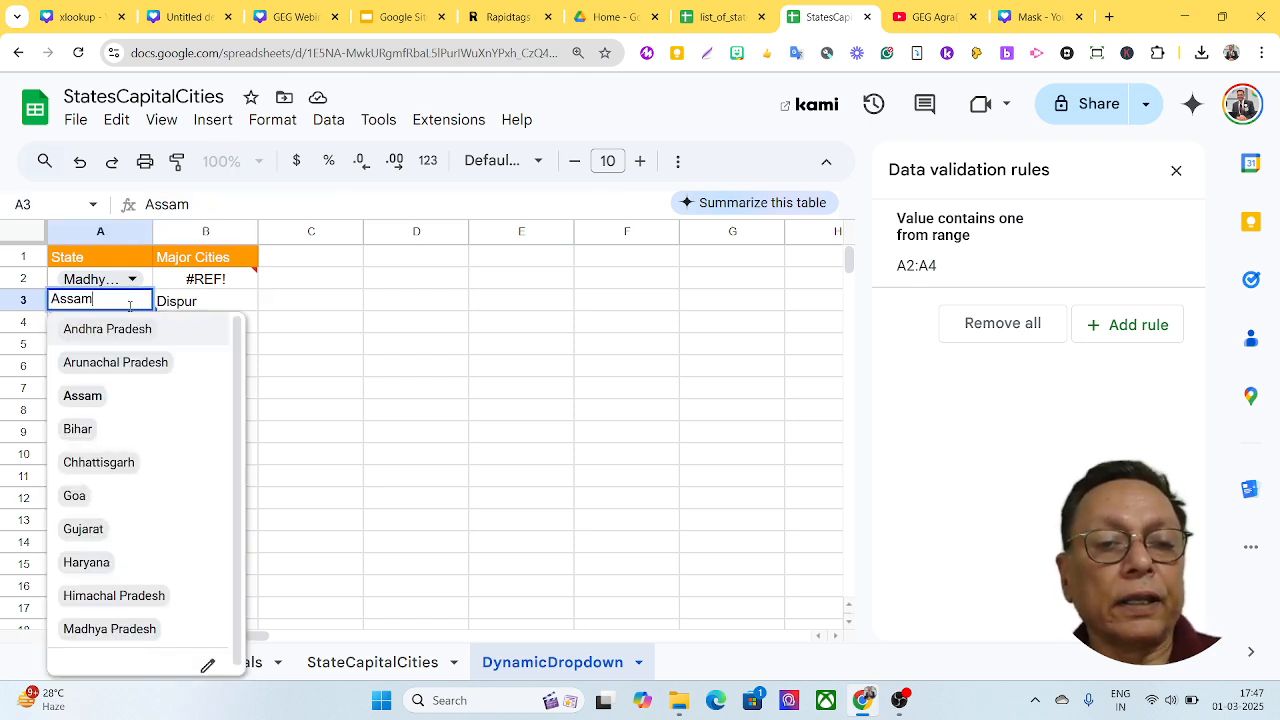
pyautogui.click(114, 361)
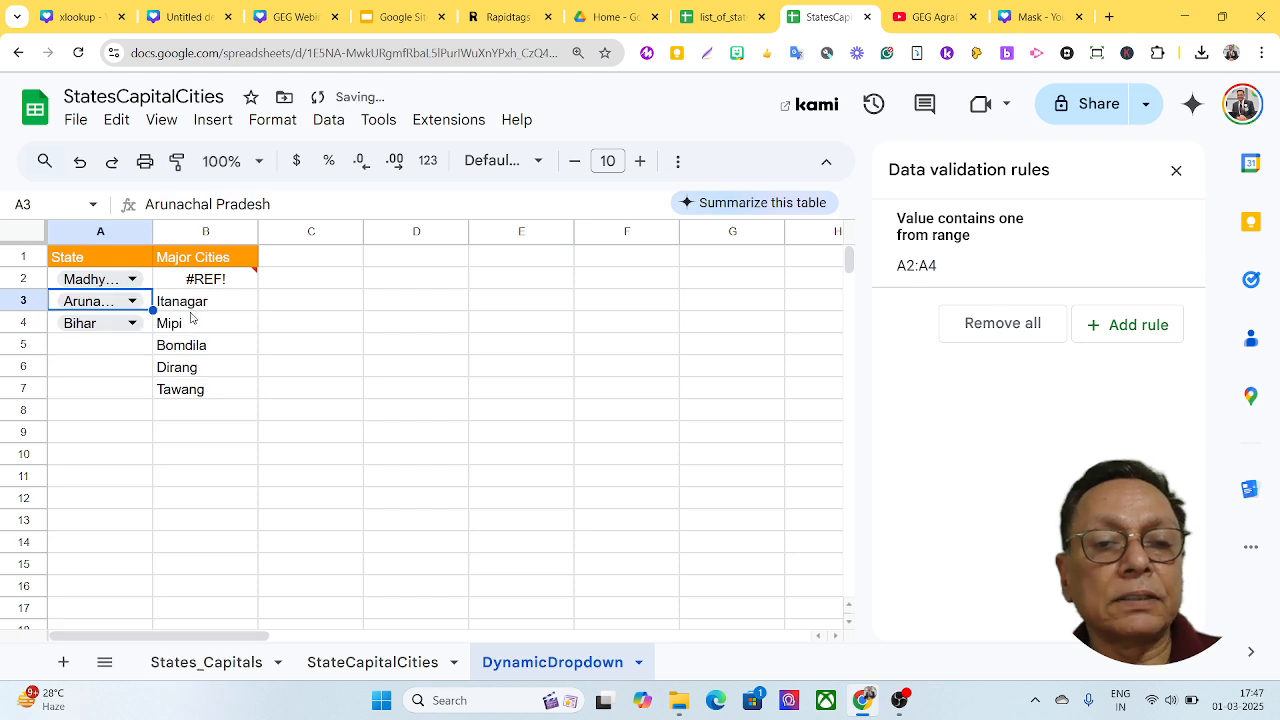
pyautogui.click(137, 323)
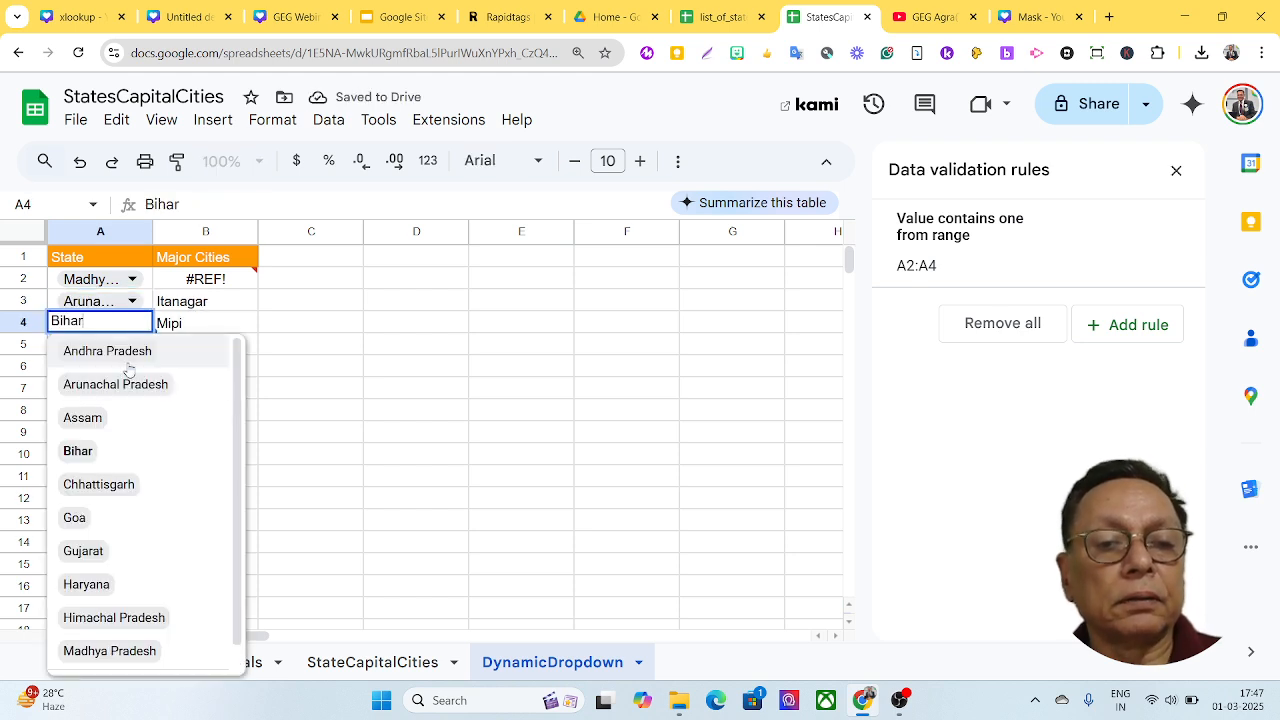
pyautogui.click(114, 486)
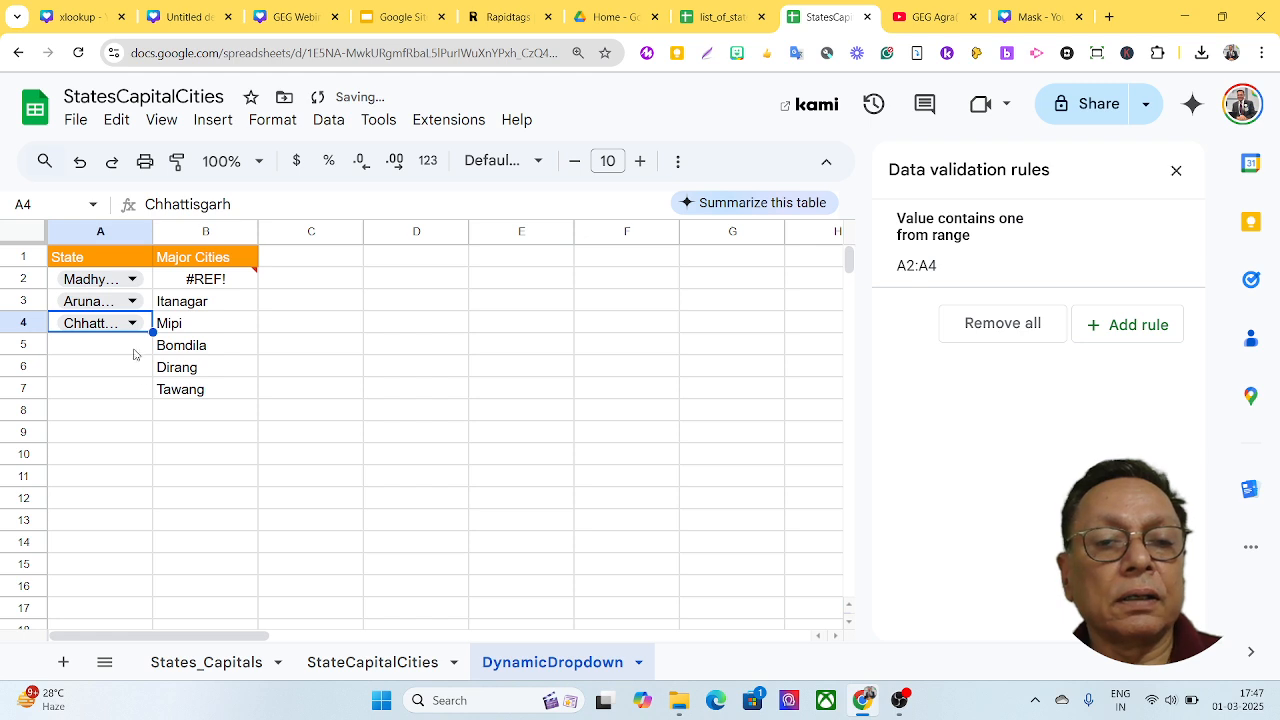
# Delete the QUERY formulas from B3 and B2 in the Major Cities column.
pyautogui.click(198, 310)
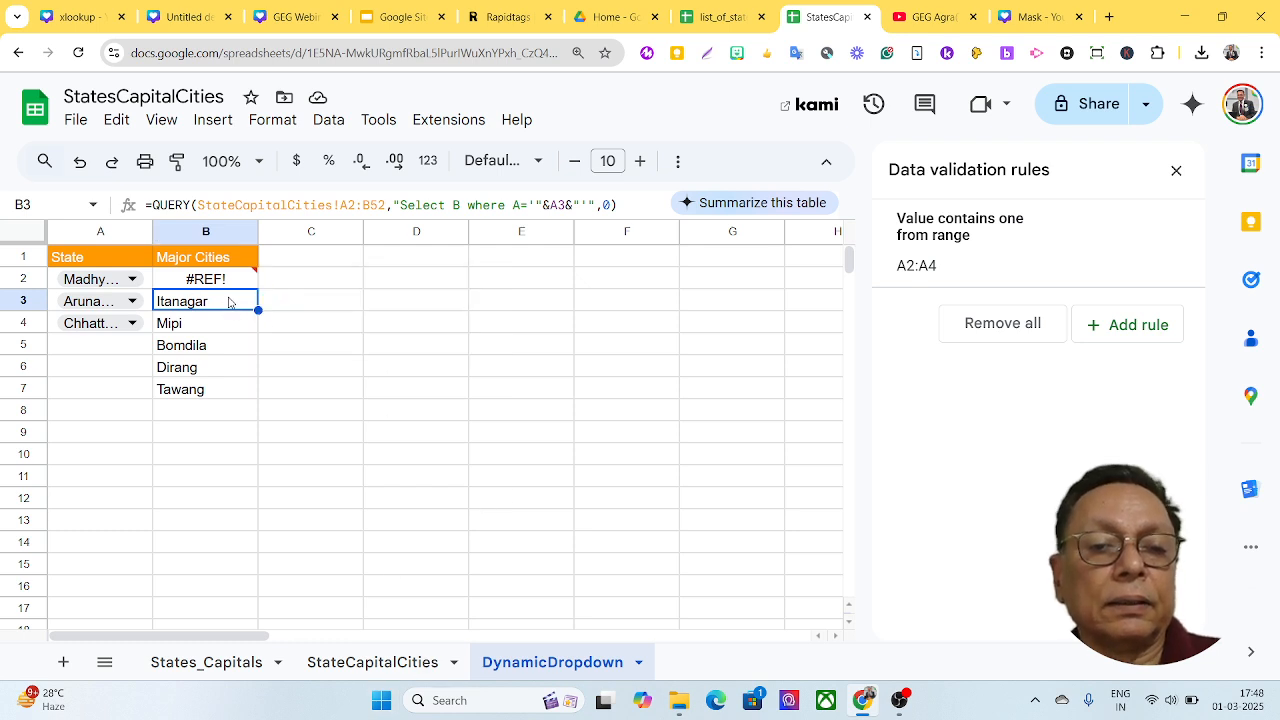
pyautogui.press('Delete')
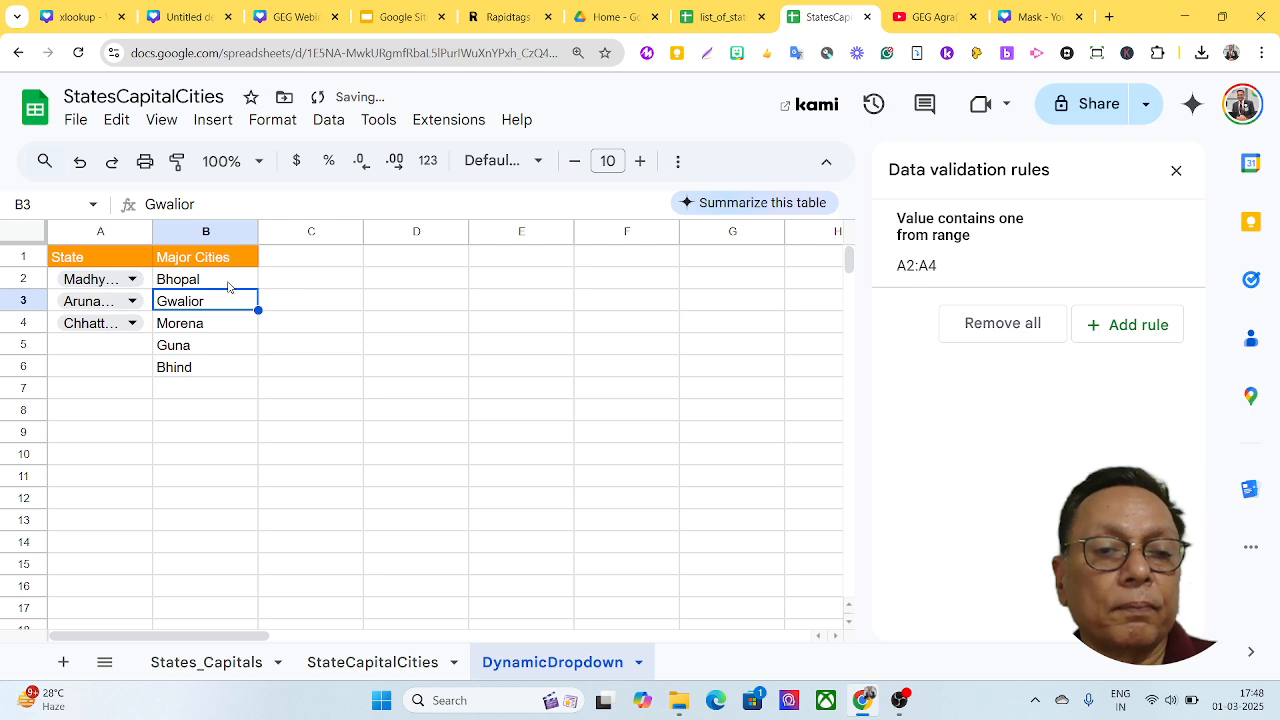
pyautogui.click(228, 284)
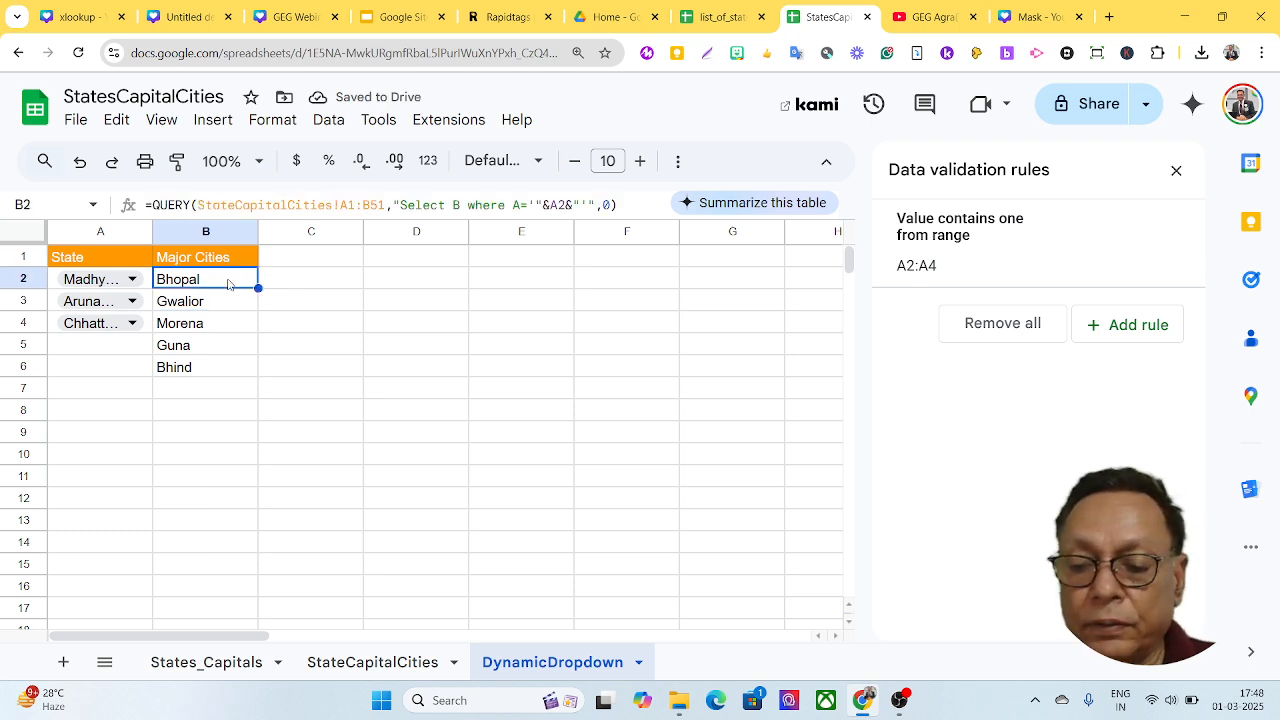
pyautogui.press('Delete')
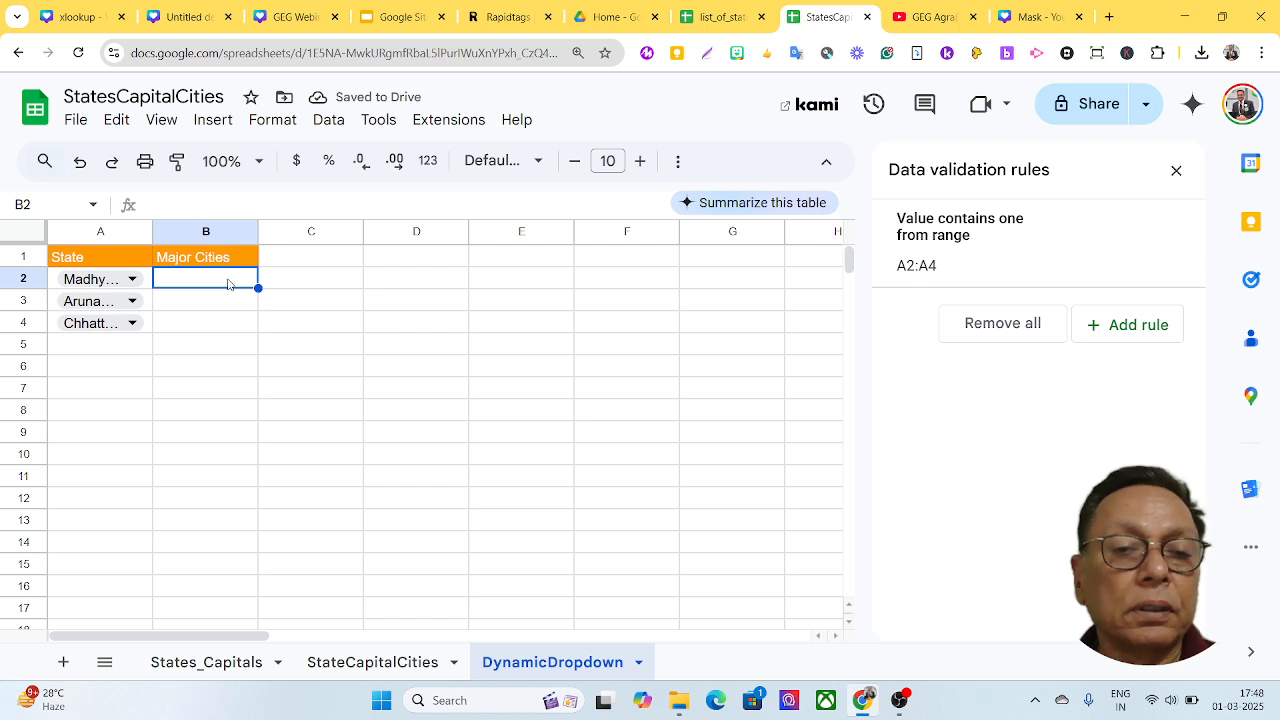
# Begin a formula in B2 with =transpose(query( and take StateCapitalCities!A2:B51 as its data range.
pyautogui.write('=')
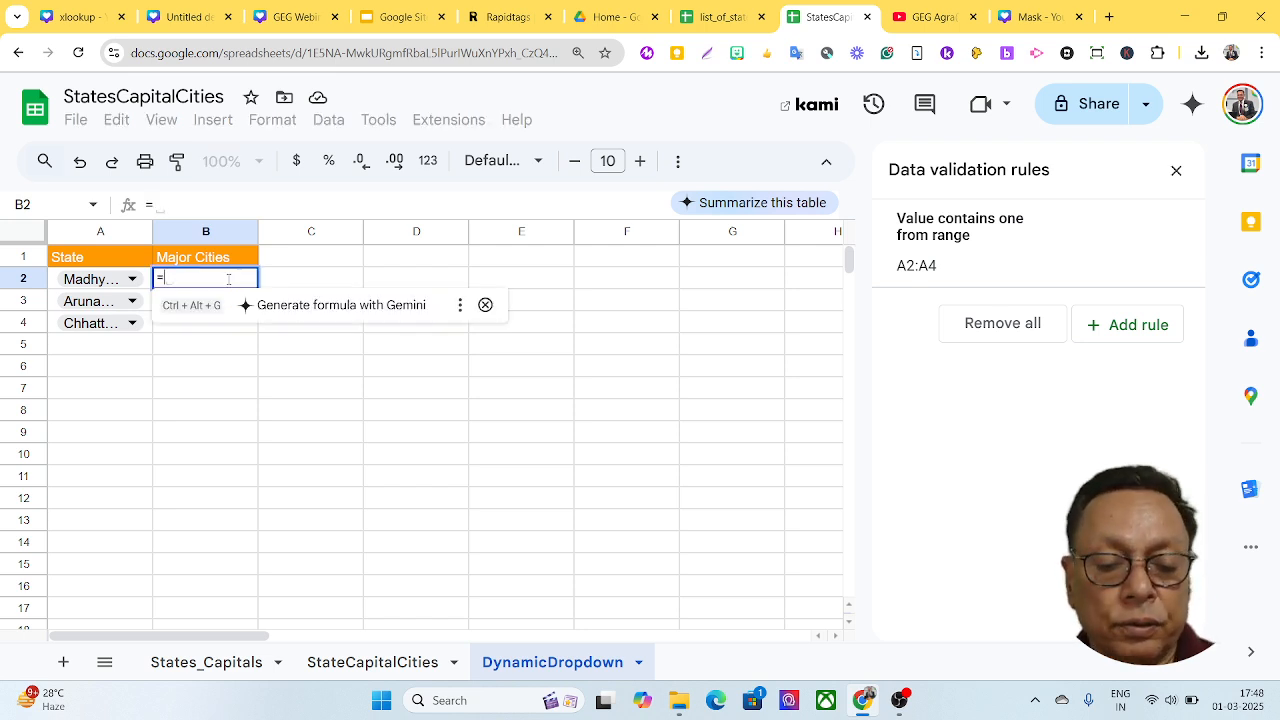
pyautogui.write('transpose')
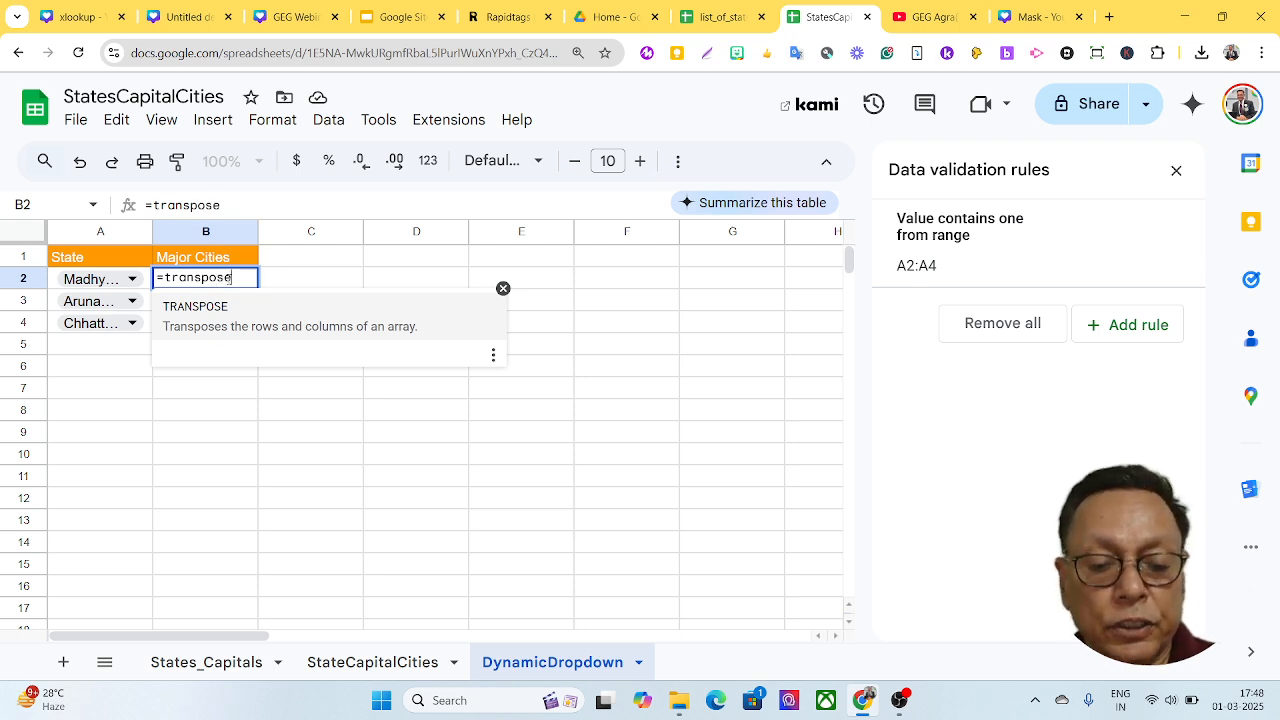
pyautogui.write('(qu')
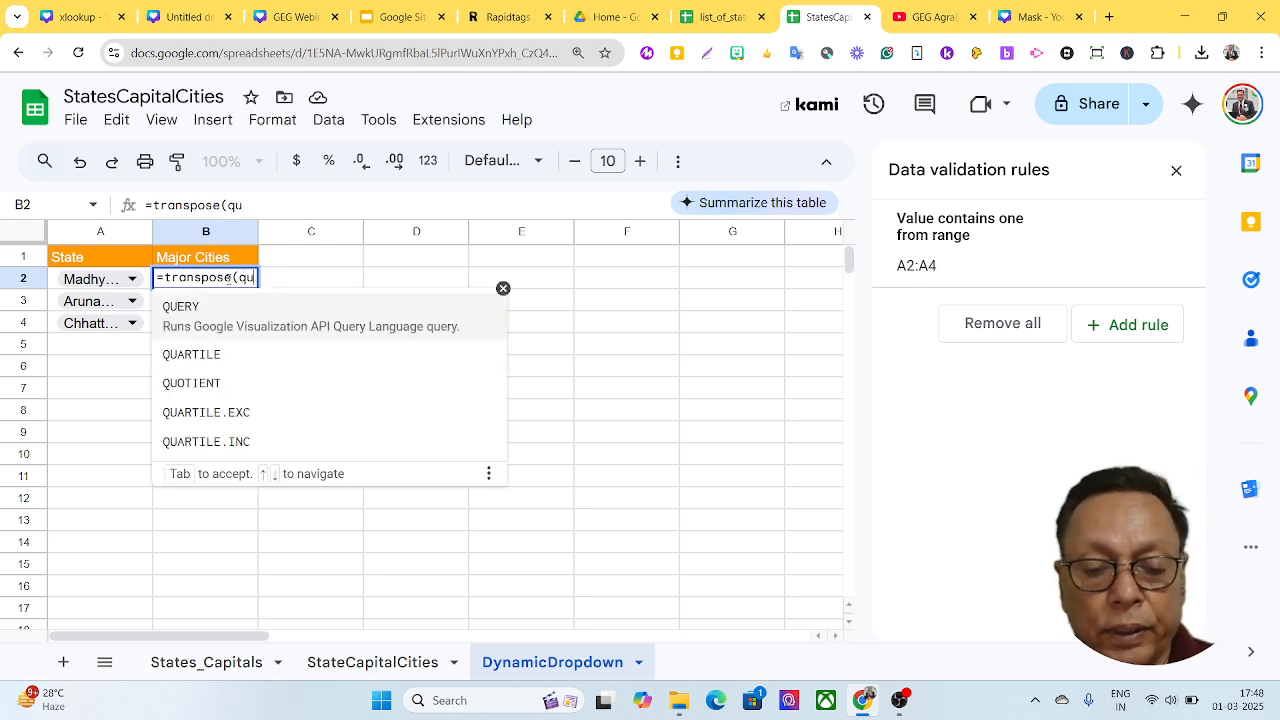
pyautogui.write('ery(')
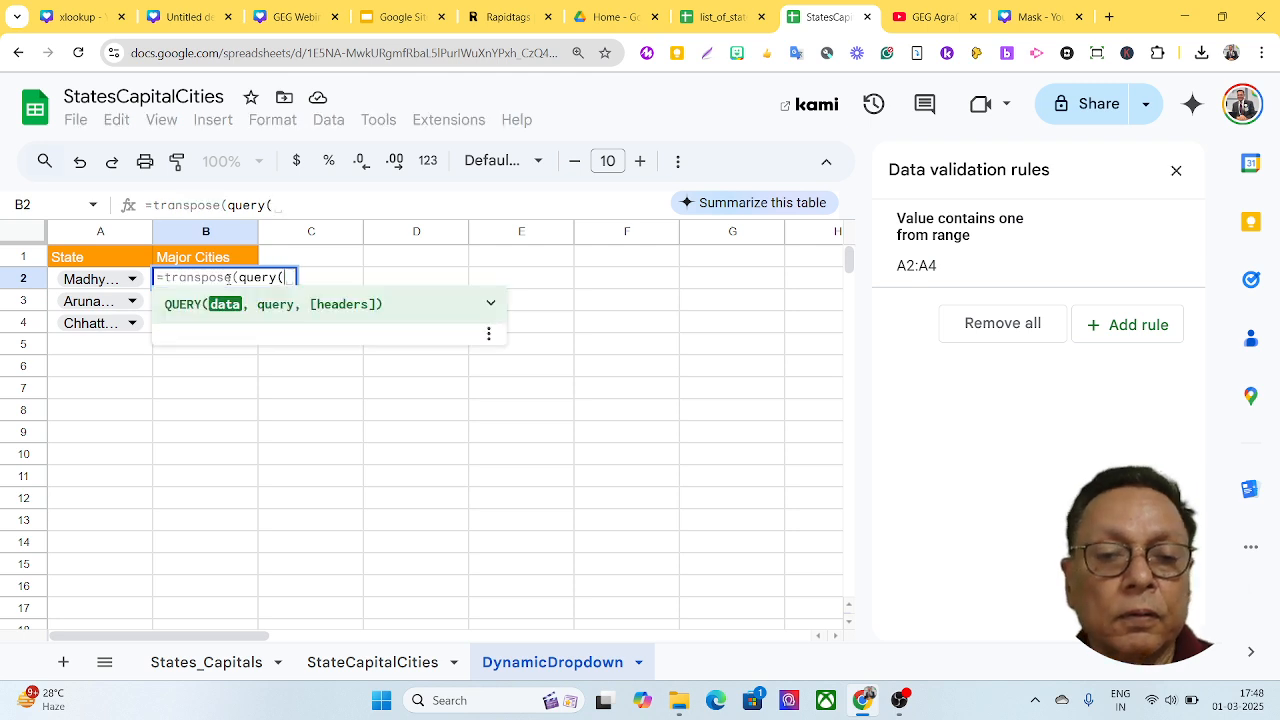
pyautogui.click(415, 667)
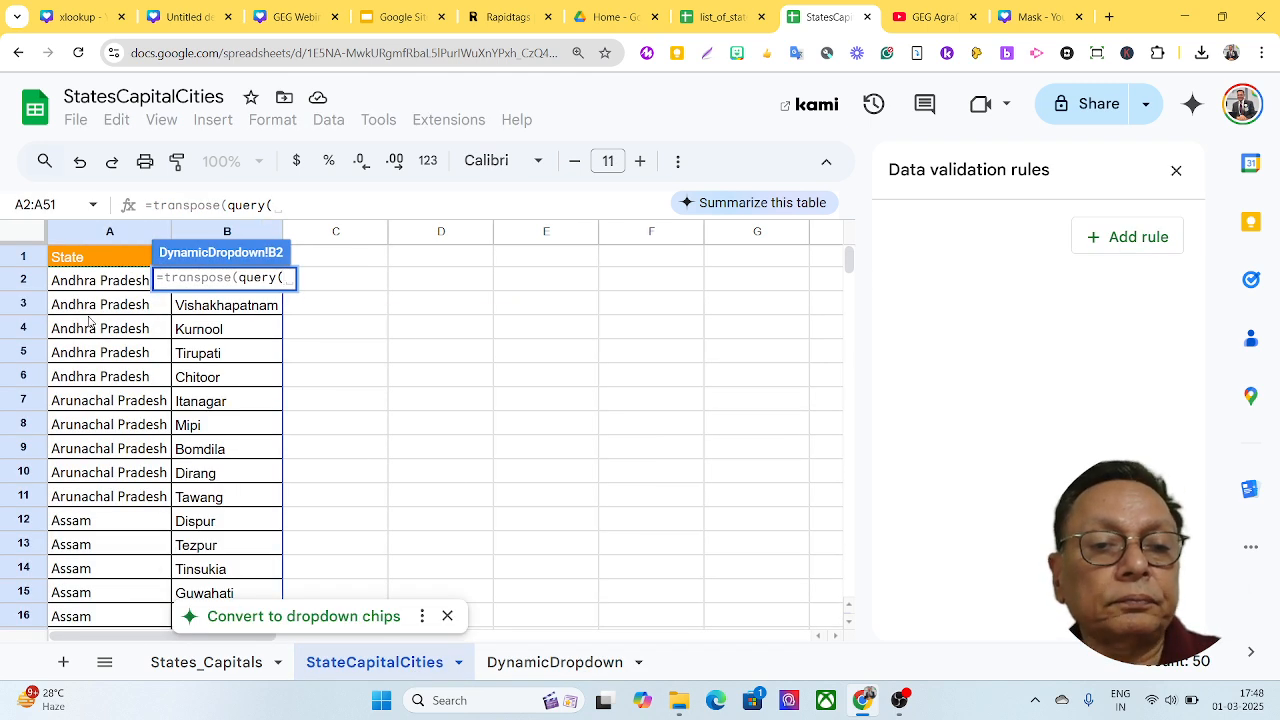
pyautogui.moveTo(52, 287); pyautogui.dragTo(247, 360)
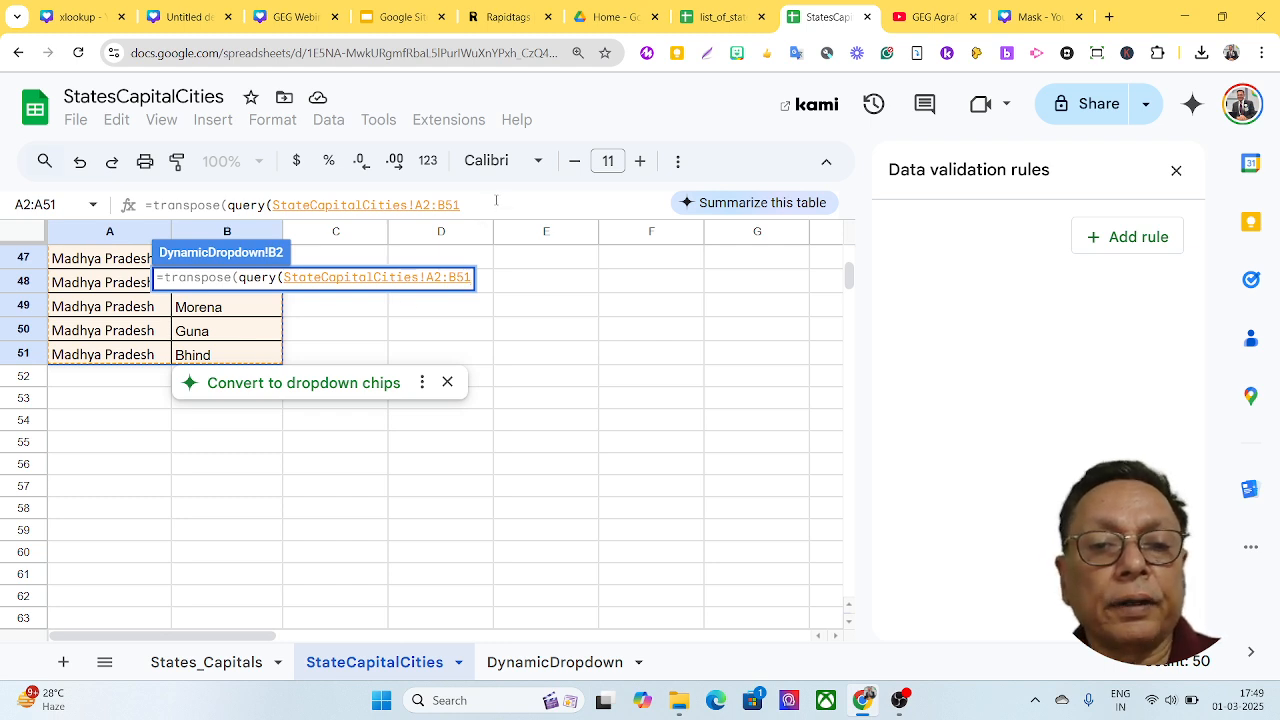
# Continue the B2 formula after the data range with ,"Select B where A='" as the opening part of the query text.
pyautogui.click(465, 203)
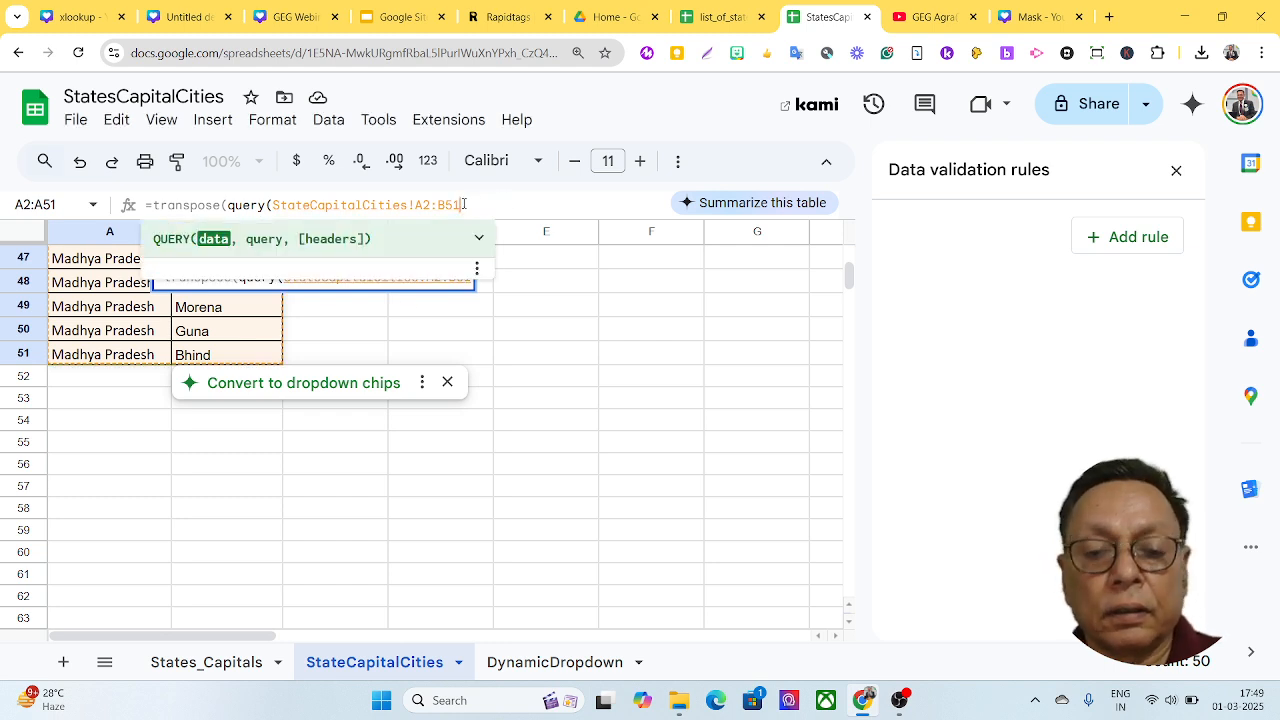
pyautogui.write(',"')
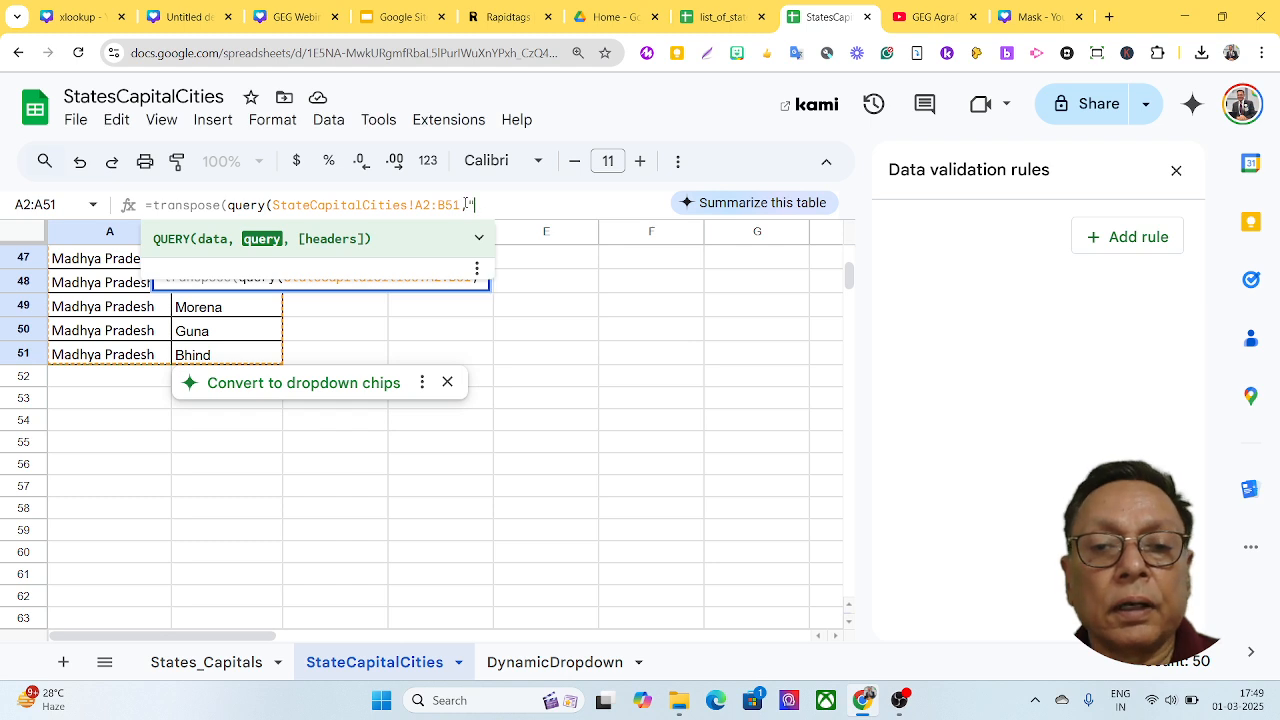
pyautogui.write('Select')
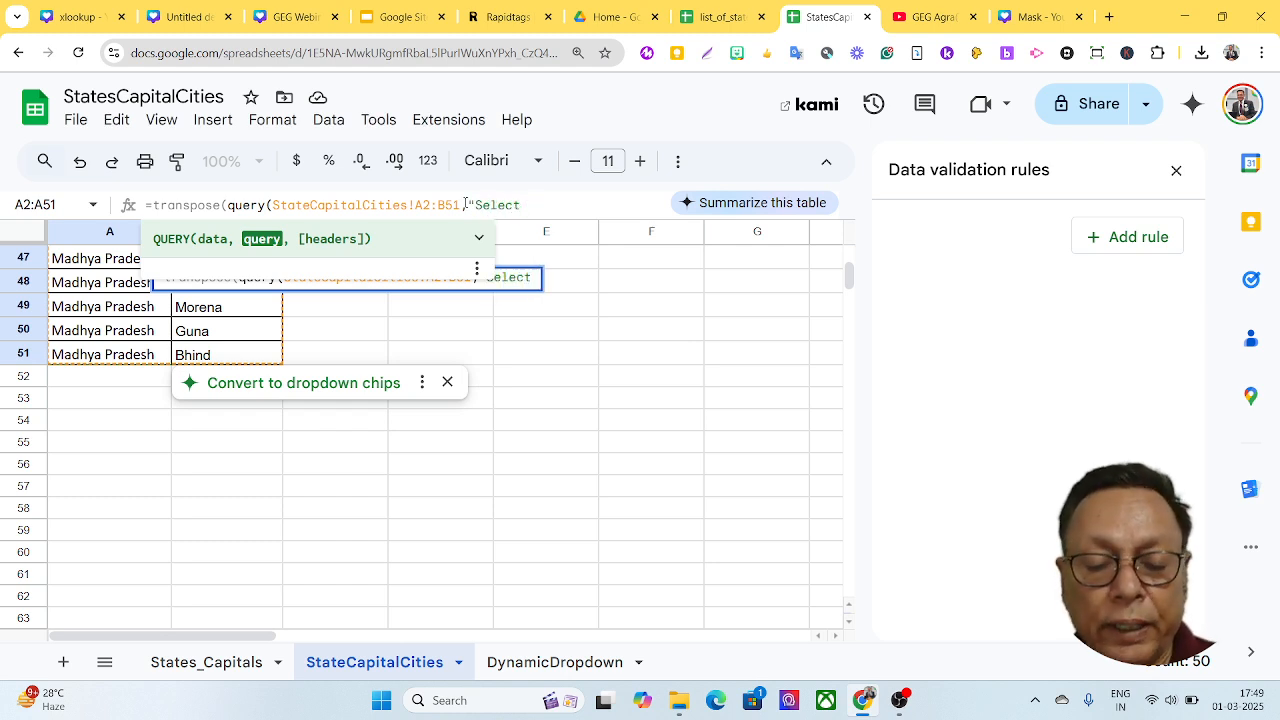
pyautogui.write('B')
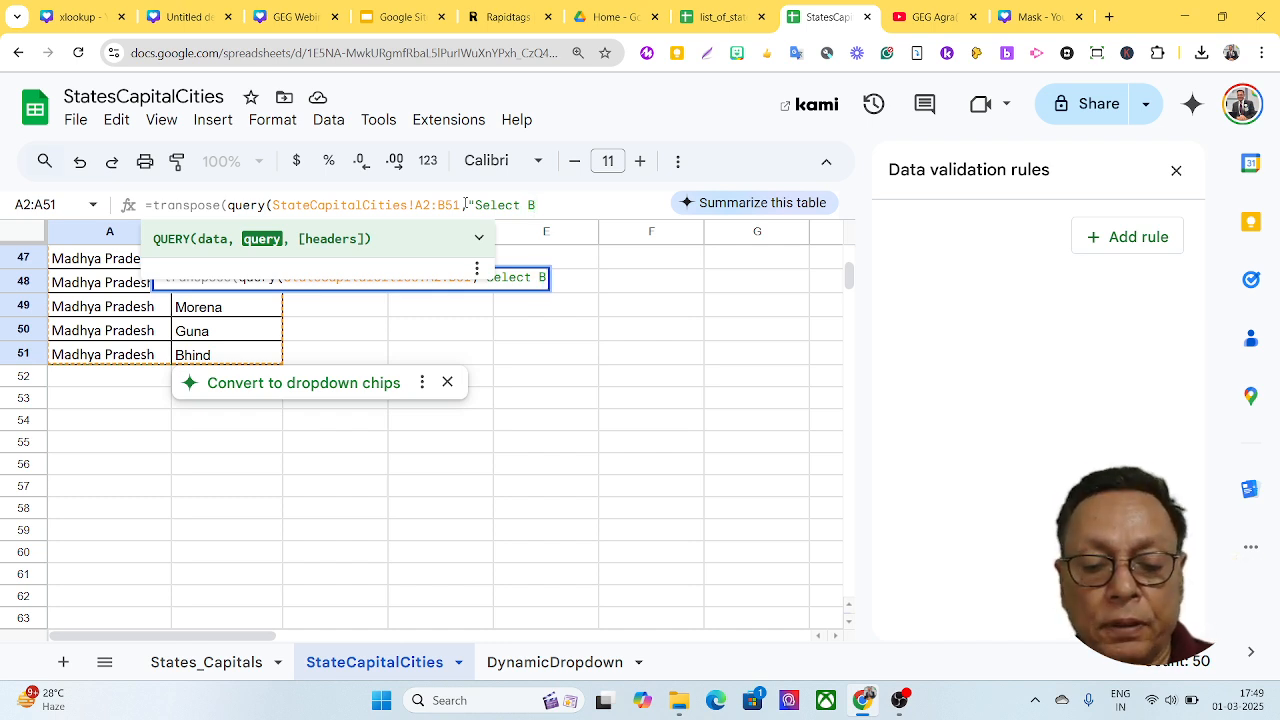
pyautogui.write(' where ')
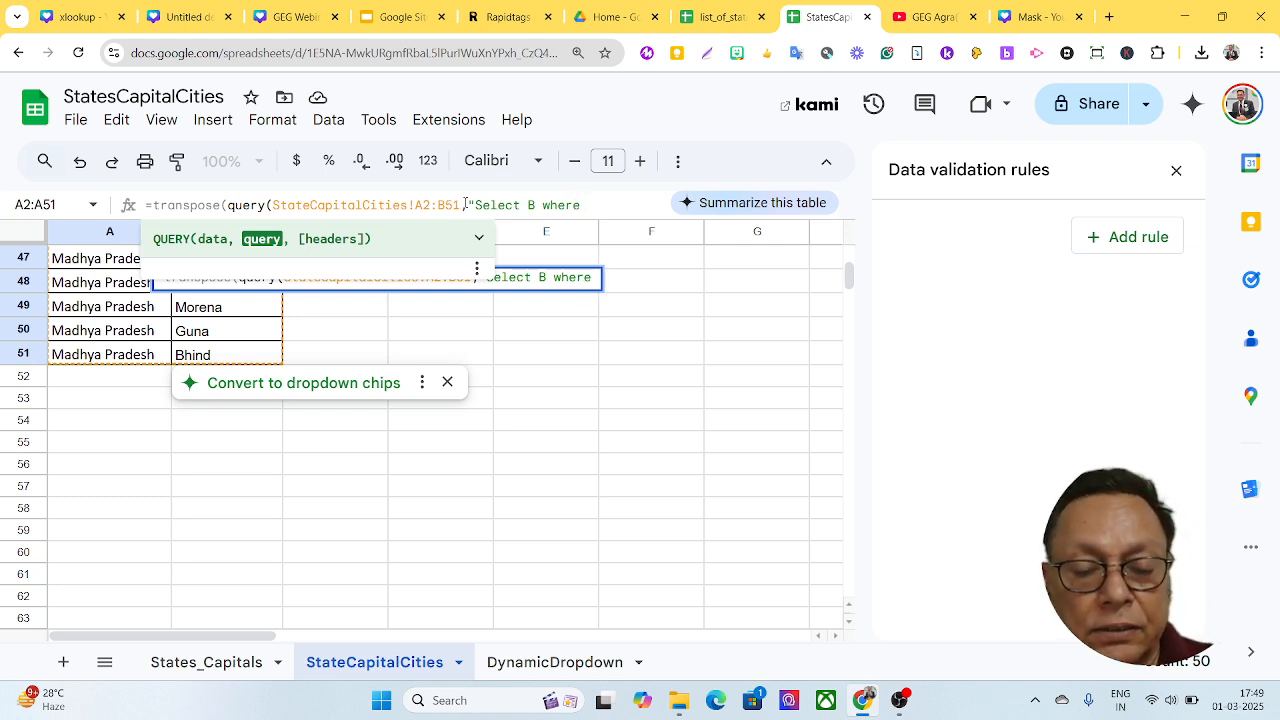
pyautogui.write('A')
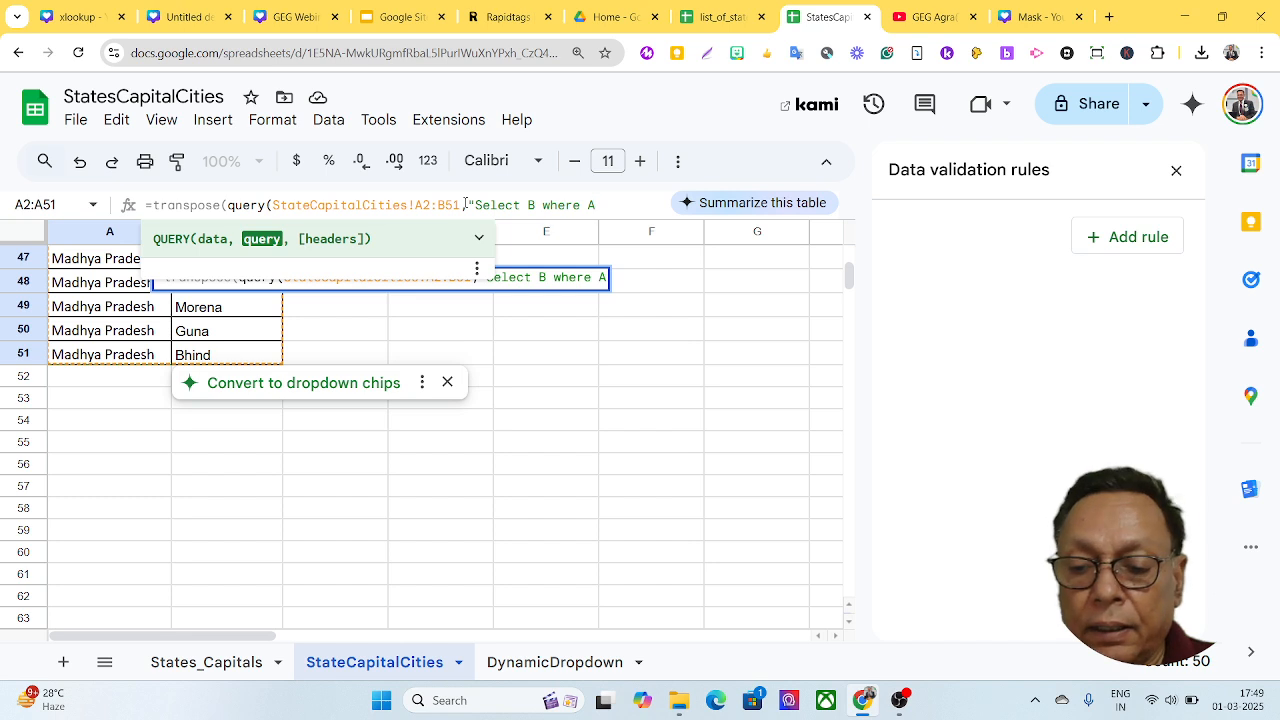
pyautogui.write('=')
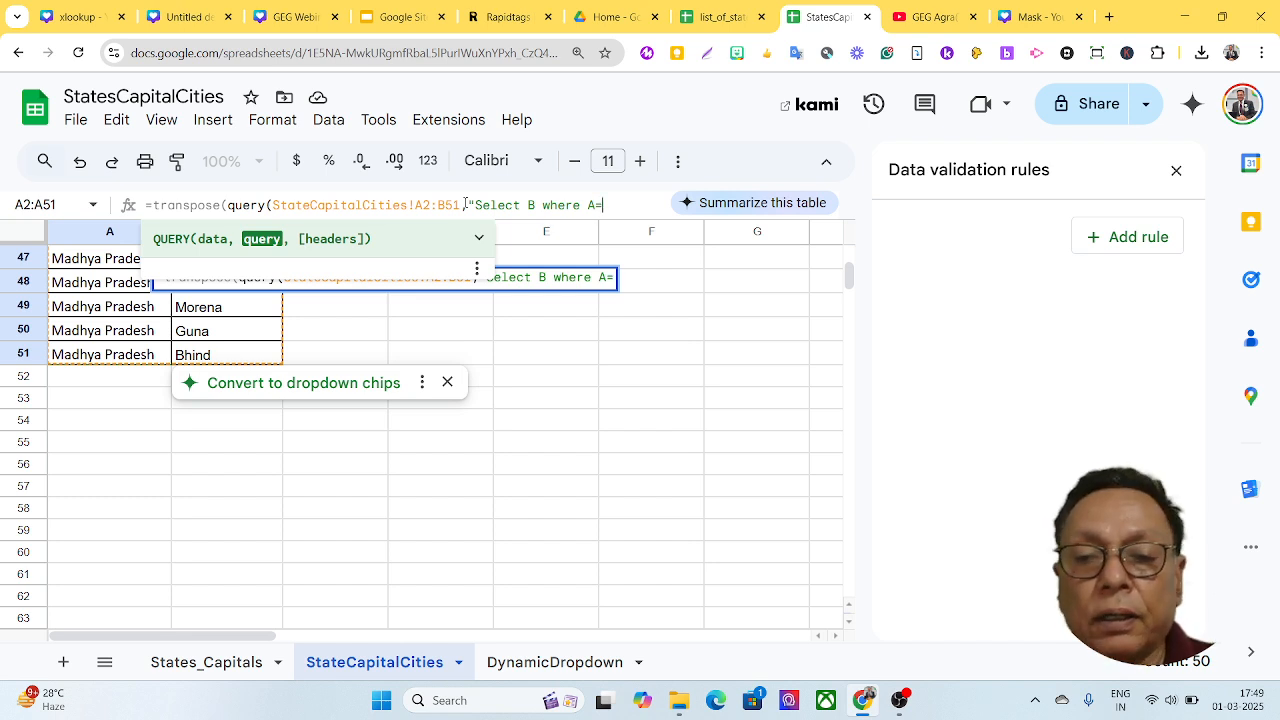
pyautogui.write("'")
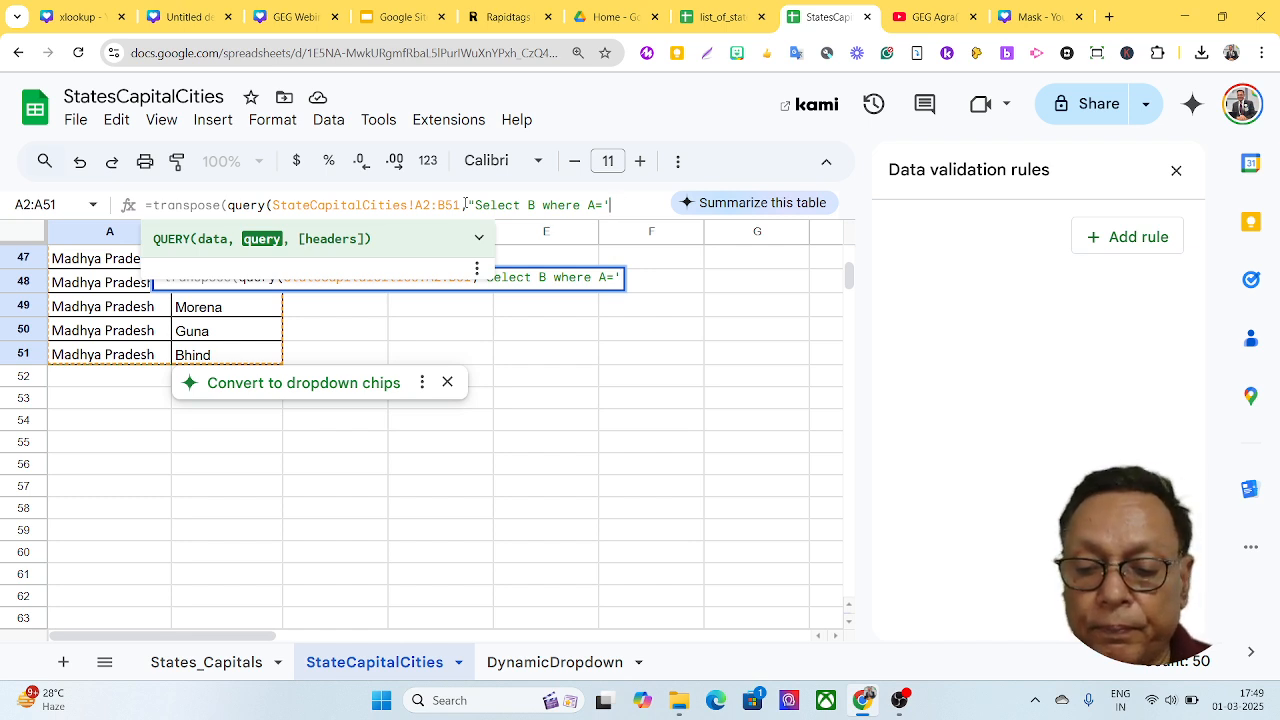
pyautogui.write('"')
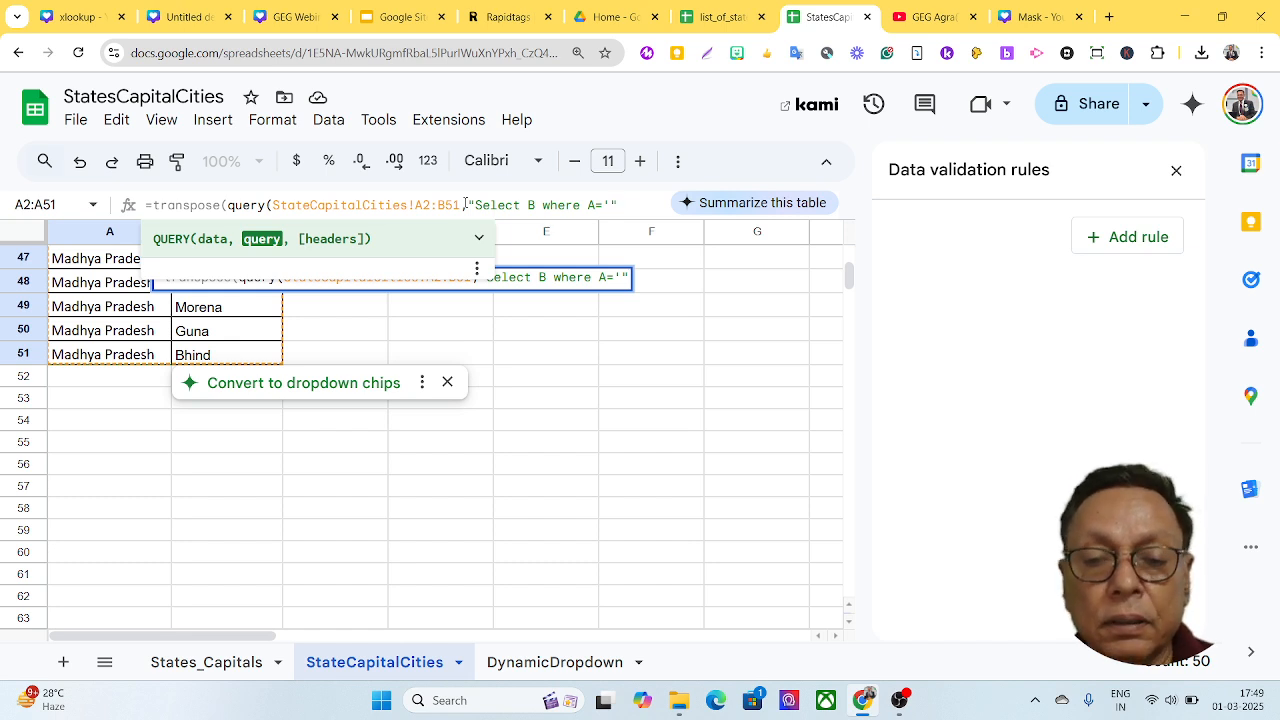
# Join the state cell to the query condition by adding &A2&"'" to the B2 formula.
pyautogui.write('&')
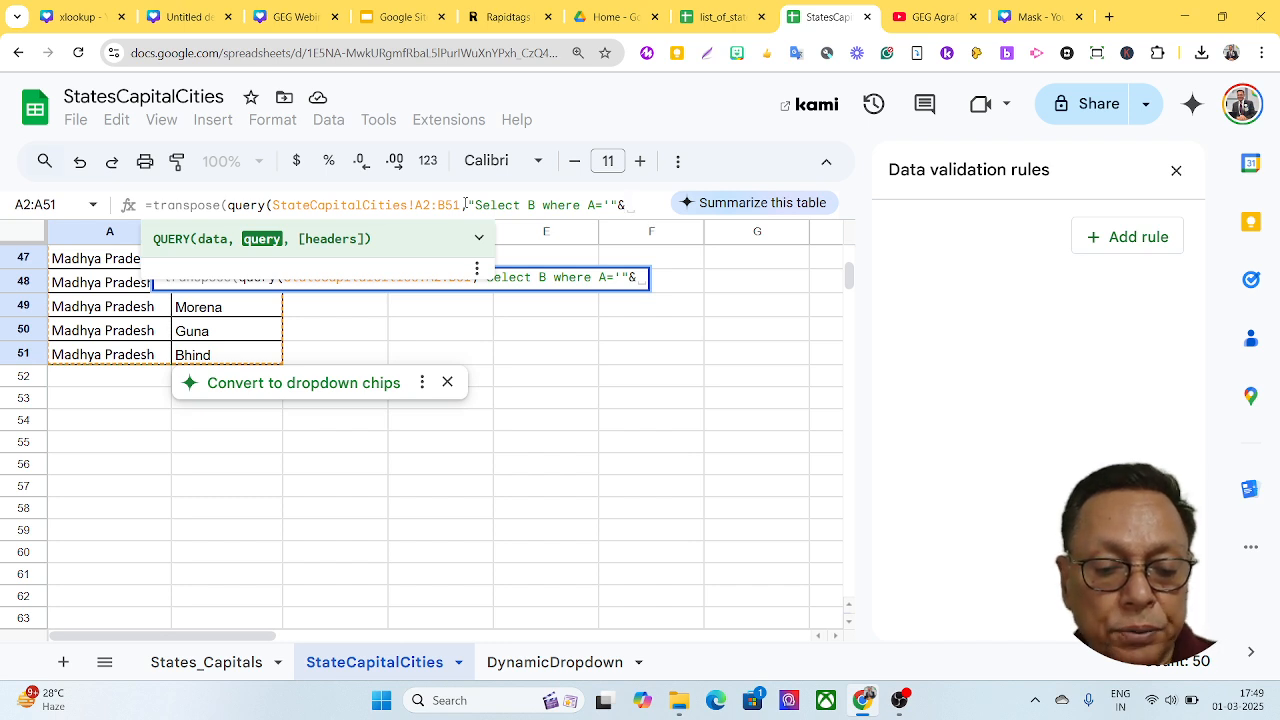
pyautogui.write('A')
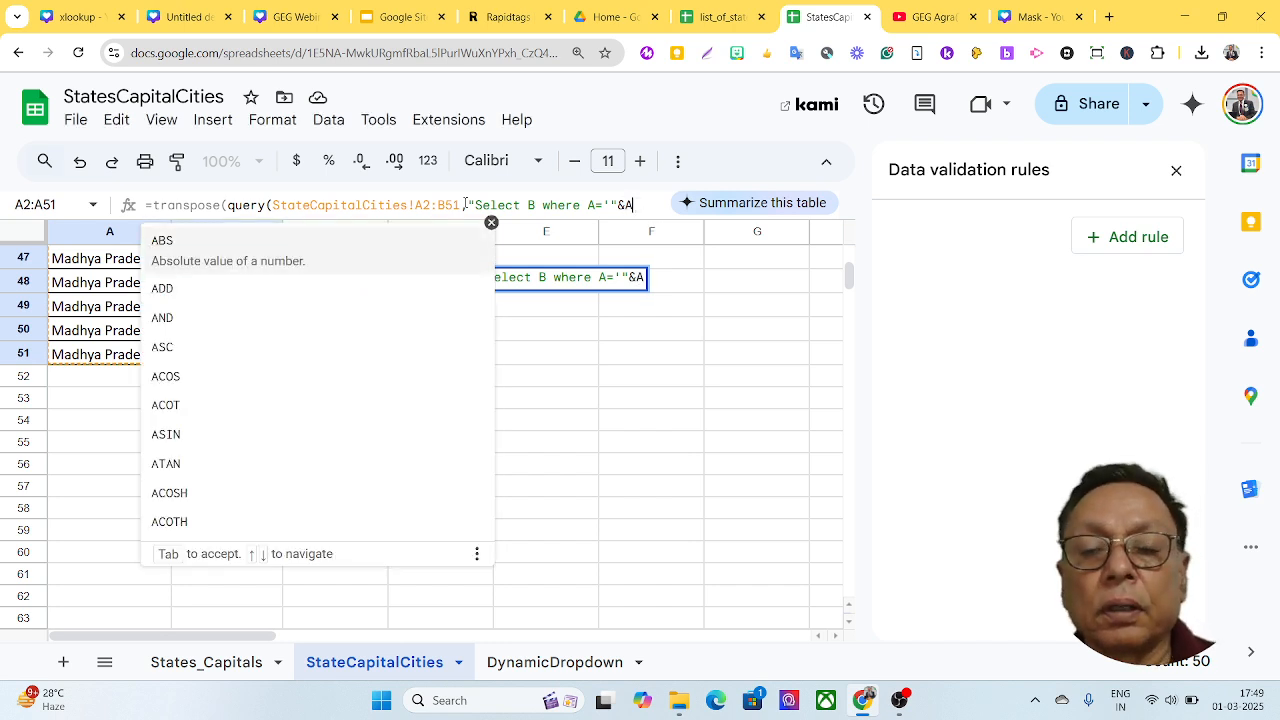
pyautogui.write('2')
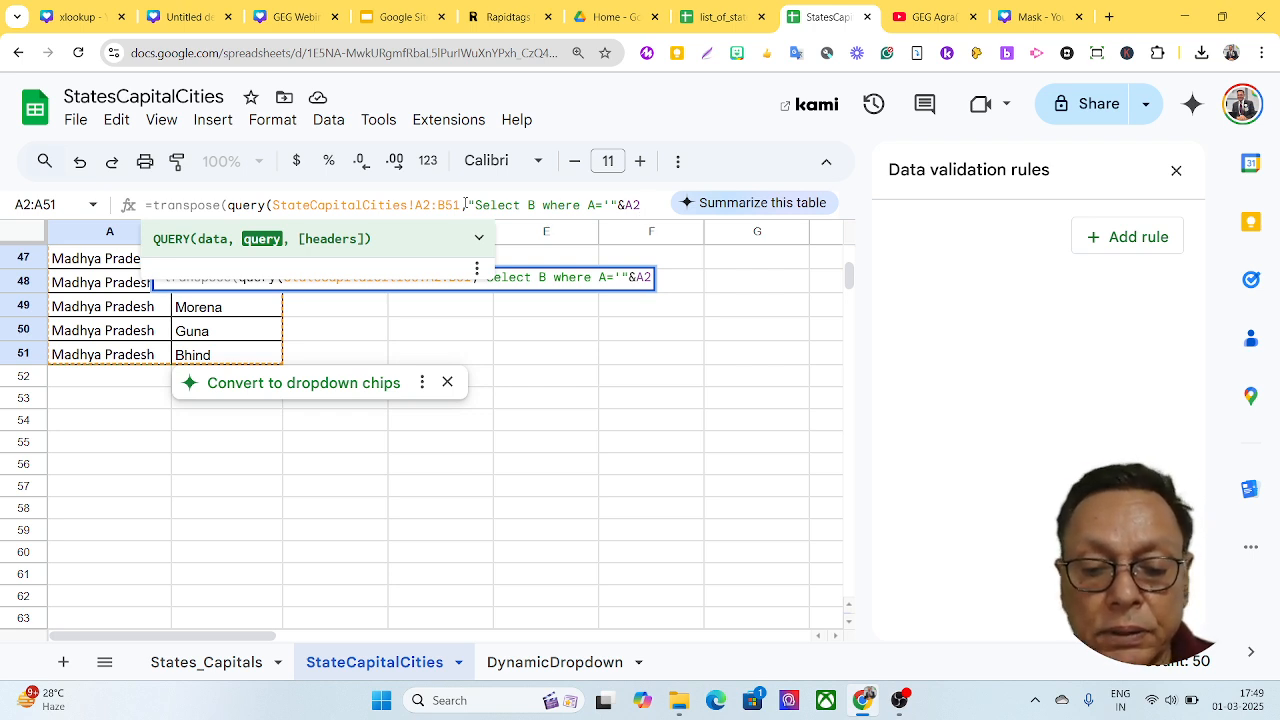
pyautogui.write('&')
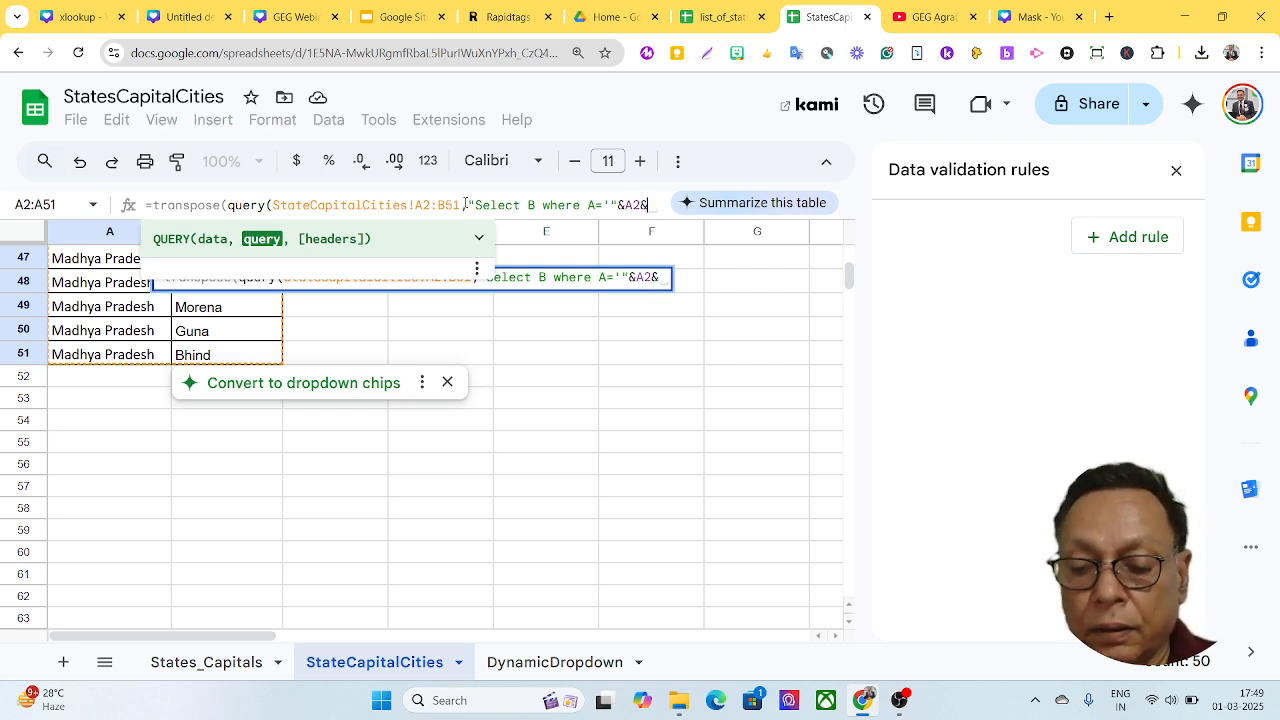
pyautogui.write('"')
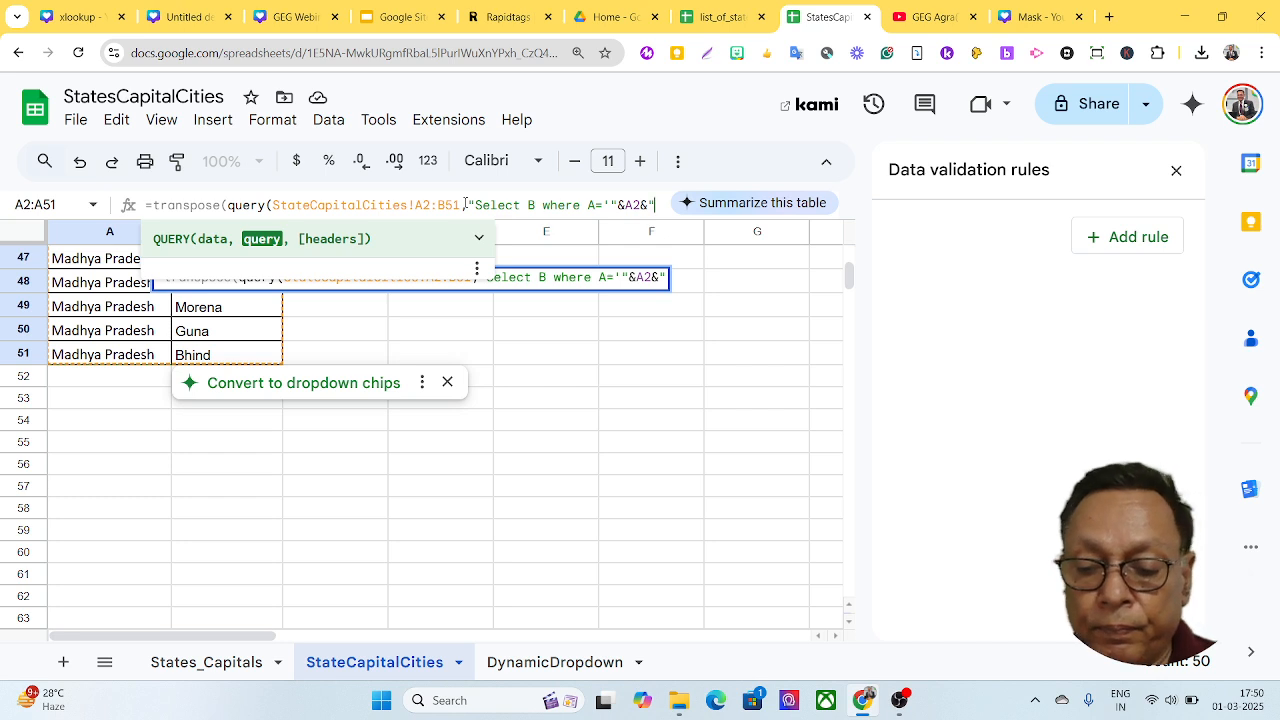
pyautogui.write("'")
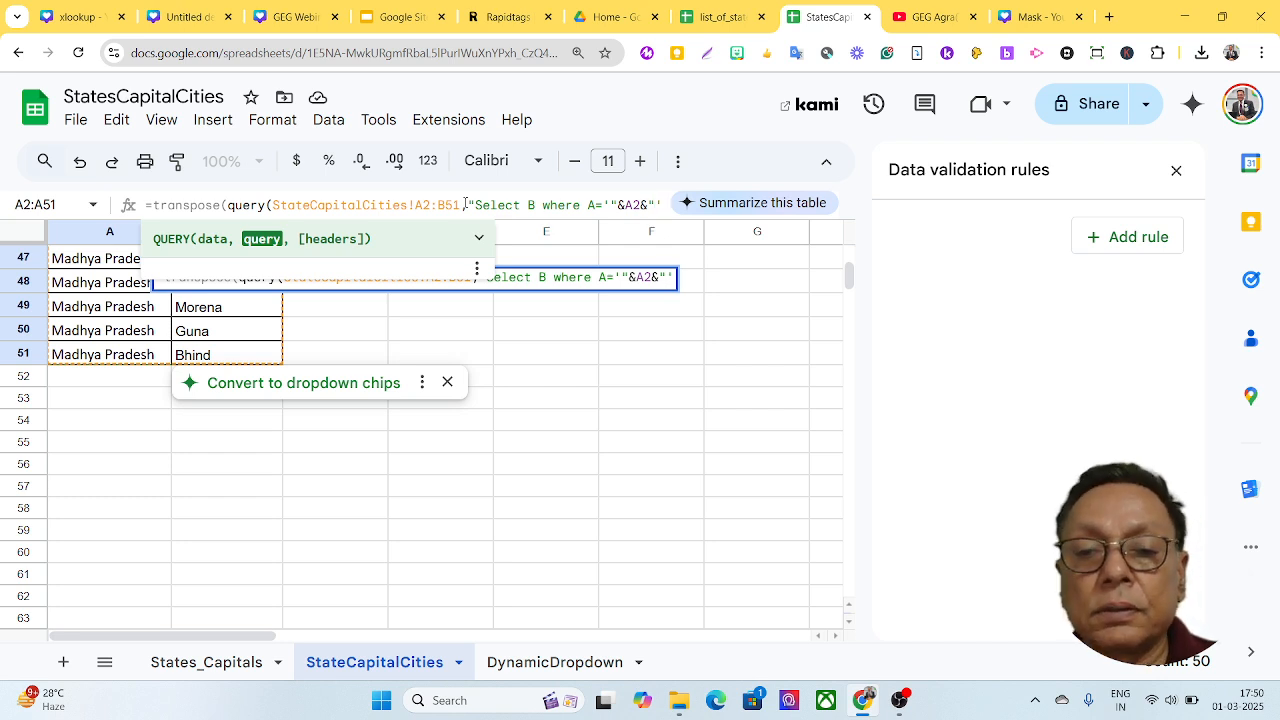
pyautogui.write('"')
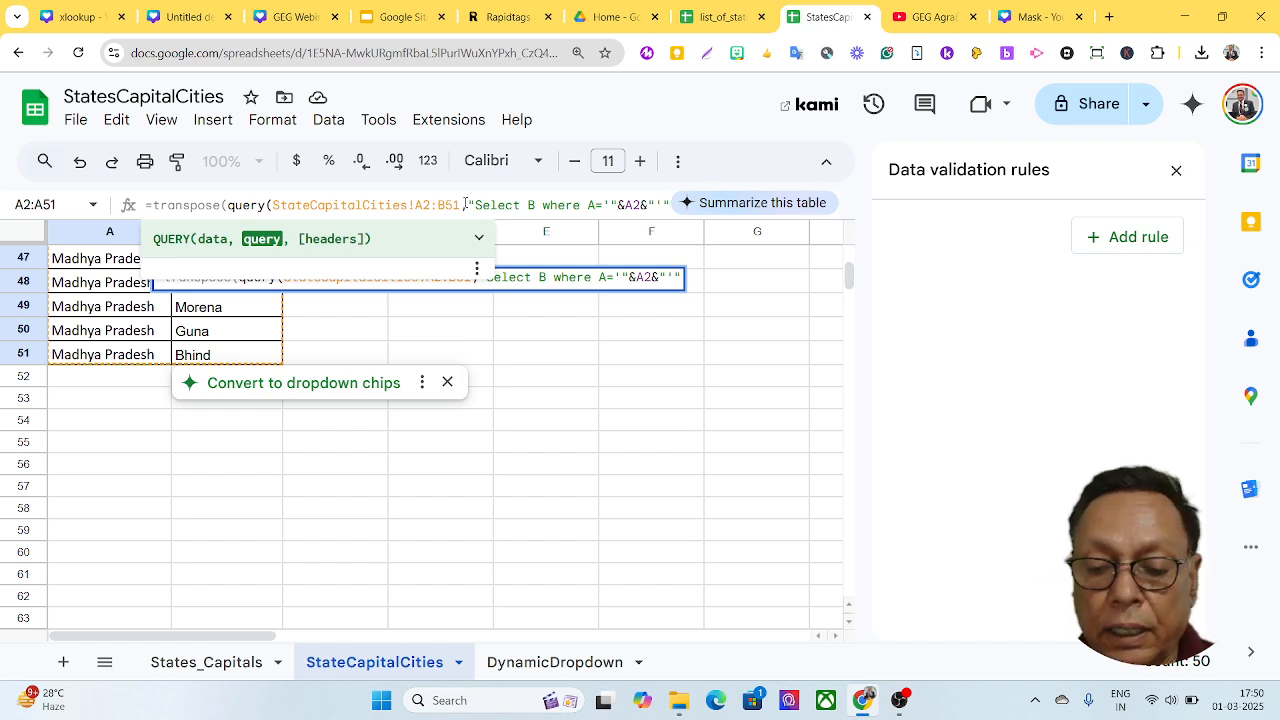
# Finish the B2 formula with 0 headers and both closing brackets, close the data validation rules, and enter the formula.
pyautogui.write(',')
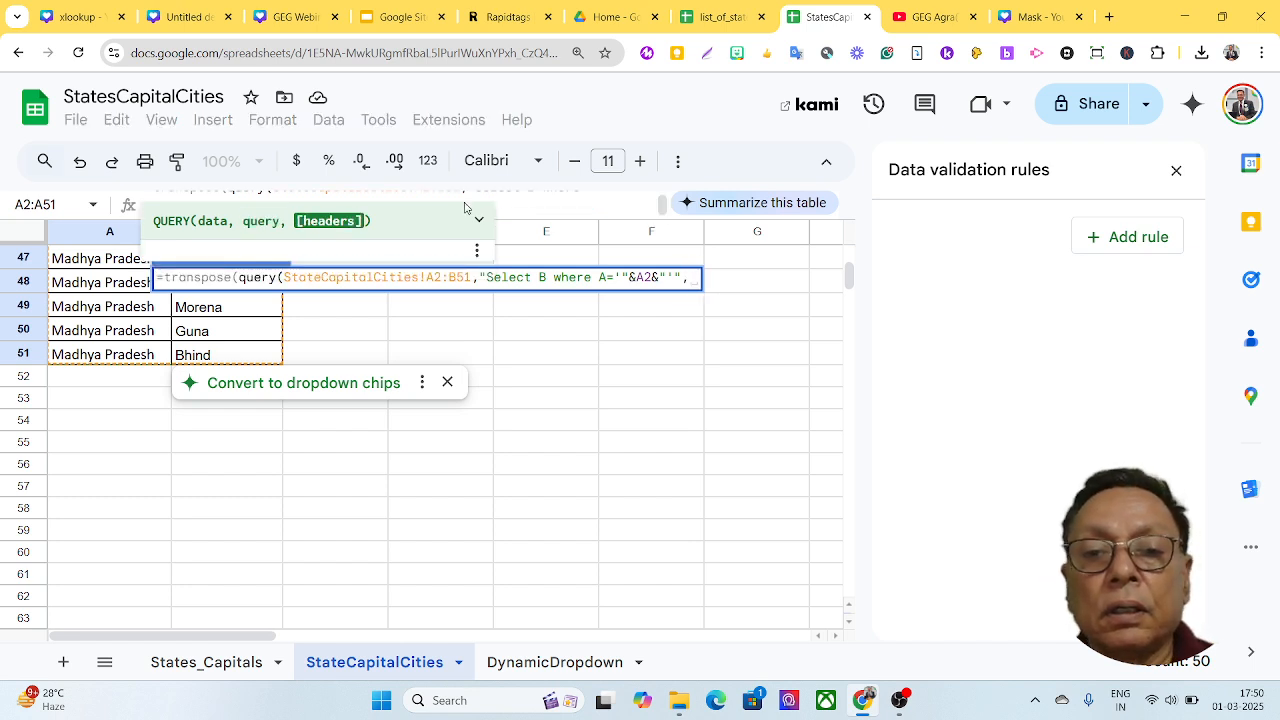
pyautogui.write('0')
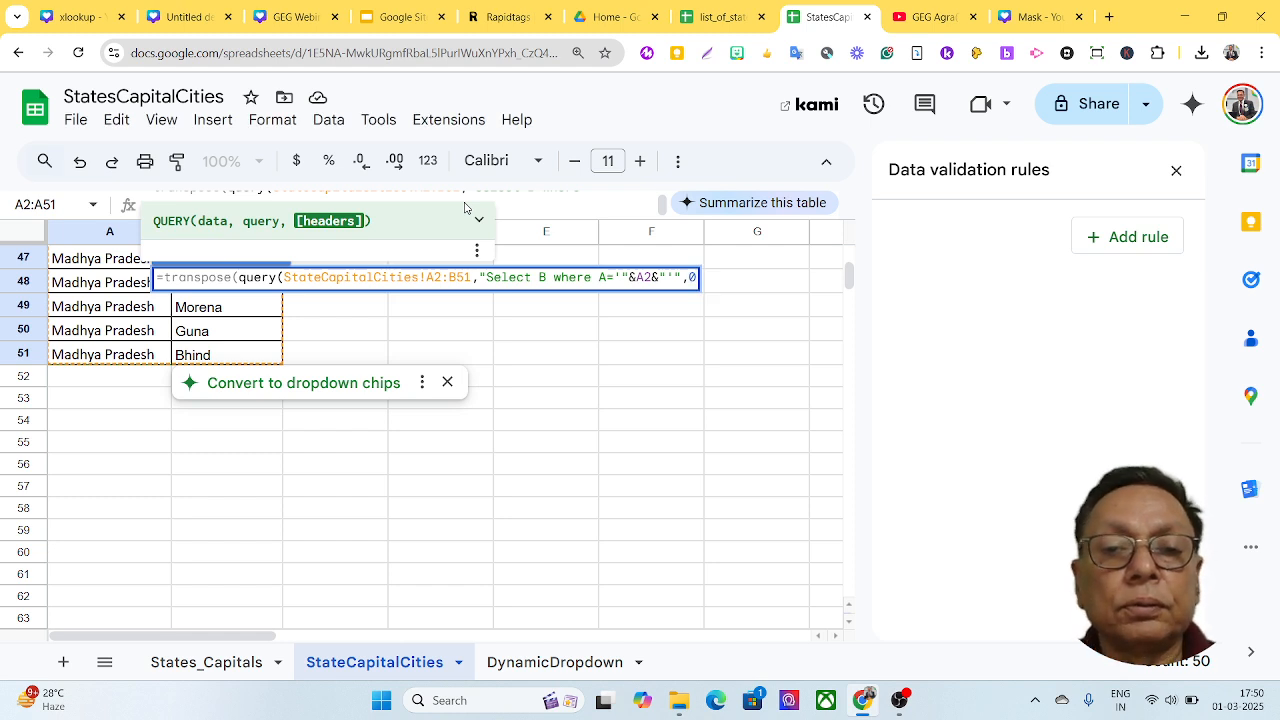
pyautogui.write(')')
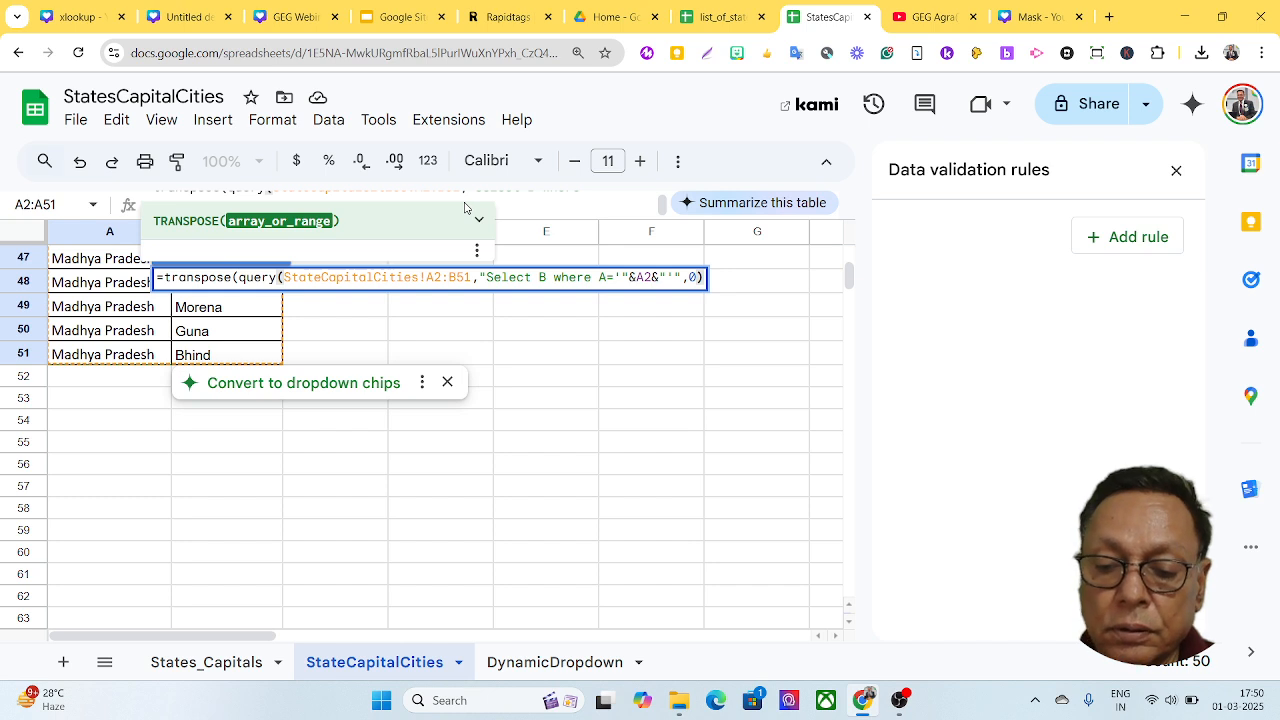
pyautogui.write(')')
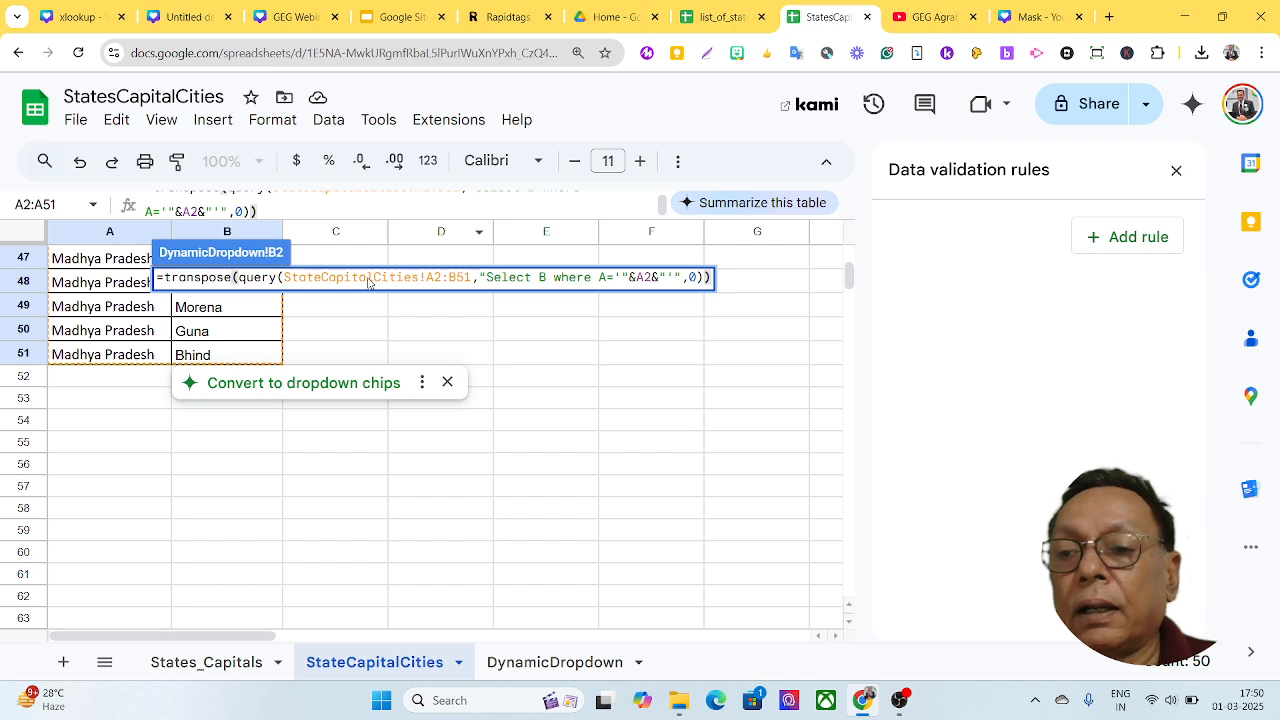
pyautogui.click(1178, 170)
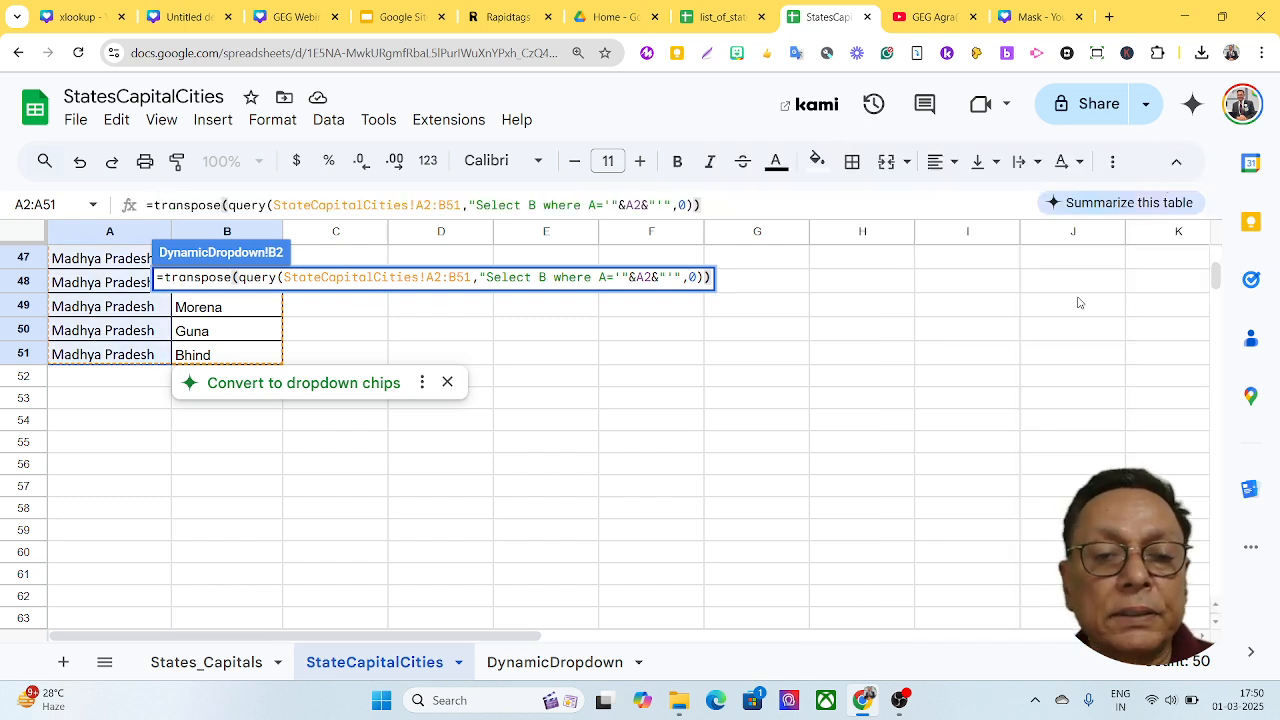
pyautogui.press('Return')
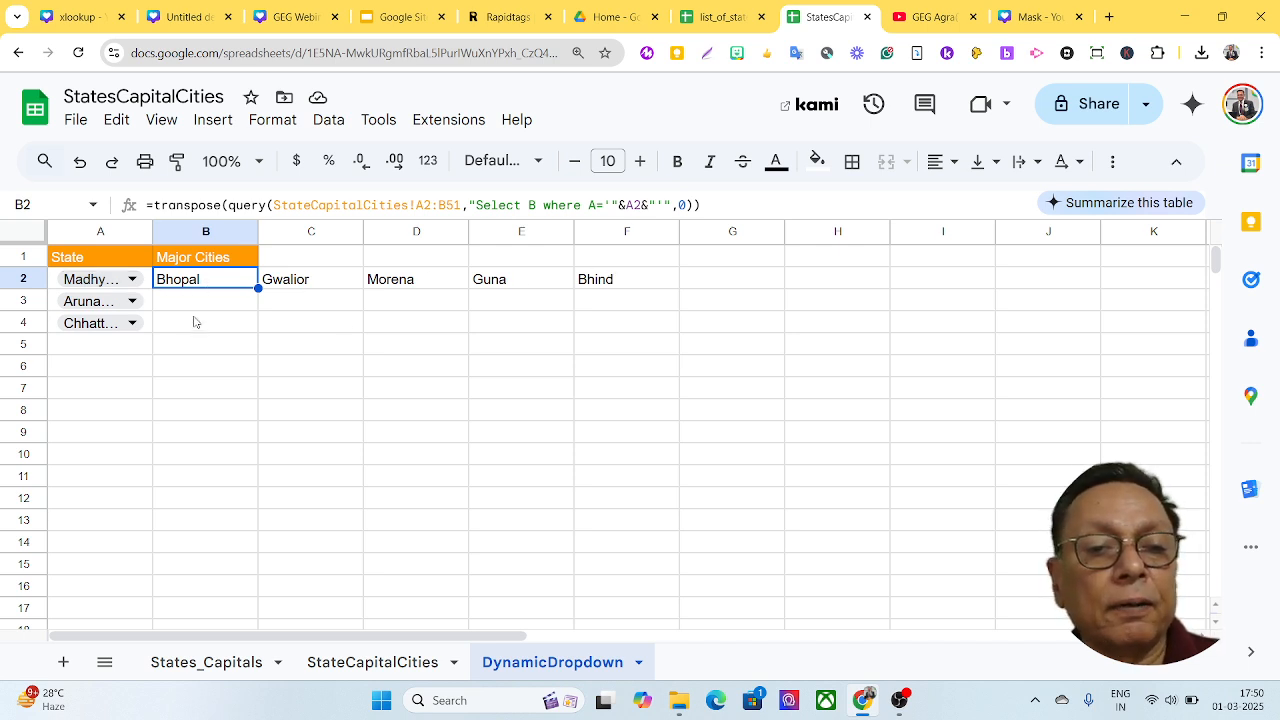
# Choose Arunachal Pradesh again in A3 and fill the Major Cities formula from B2 down to B4.
pyautogui.click(133, 305)
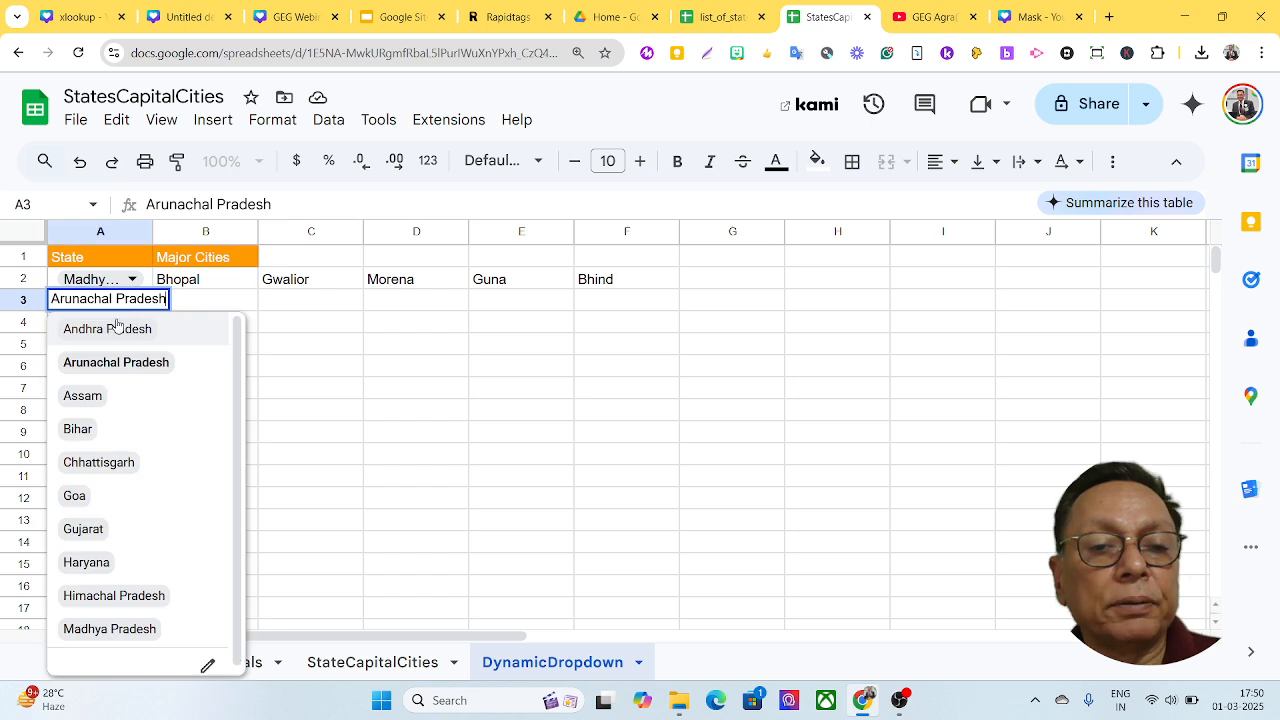
pyautogui.click(110, 363)
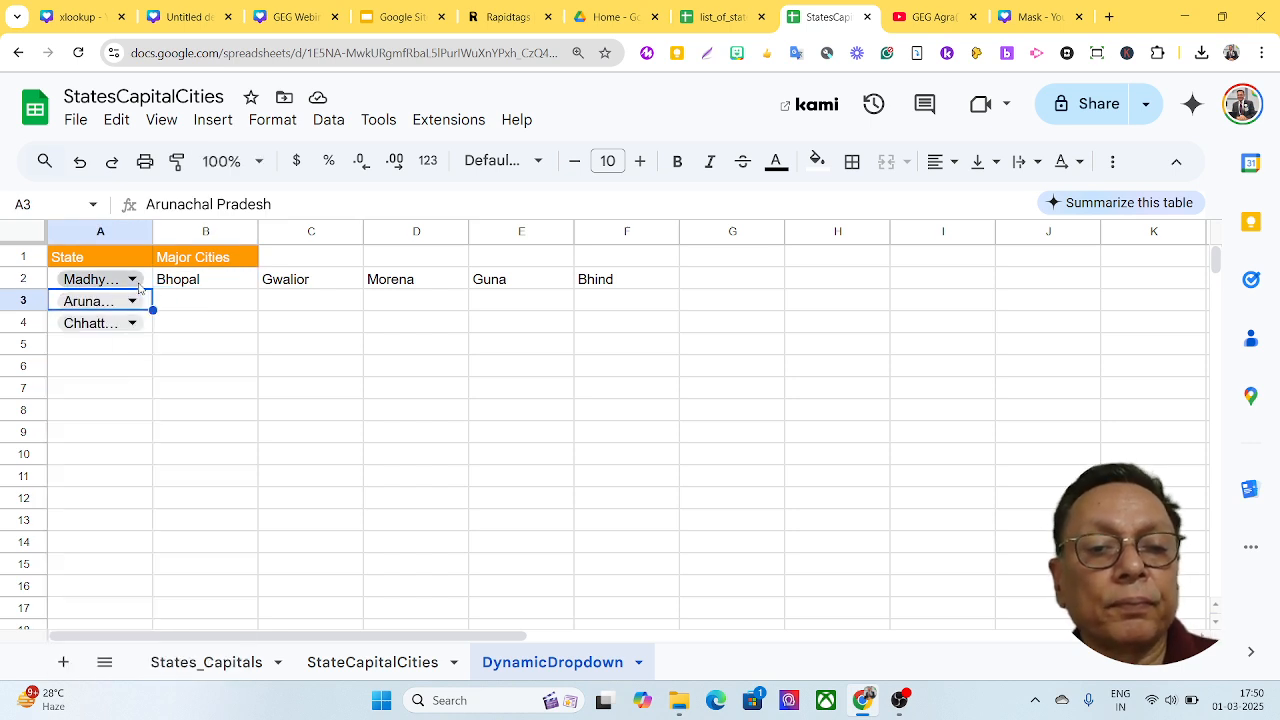
pyautogui.click(214, 284)
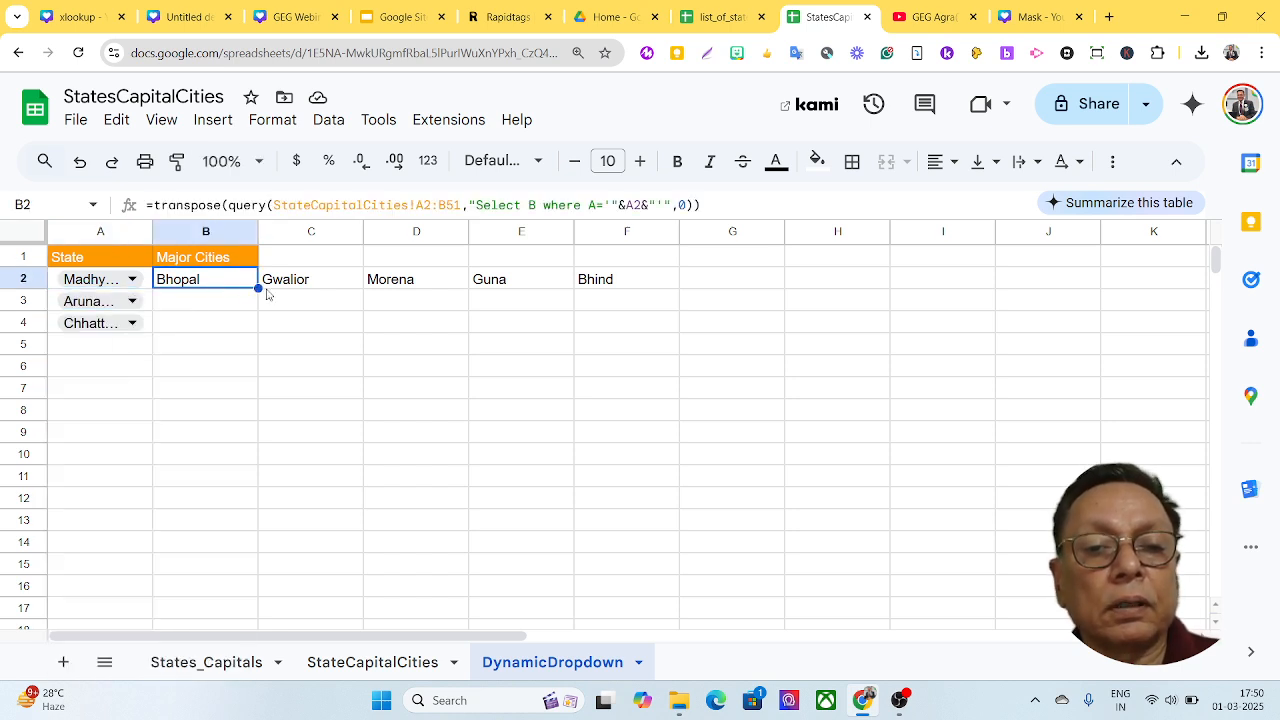
pyautogui.moveTo(257, 289); pyautogui.dragTo(257, 310)
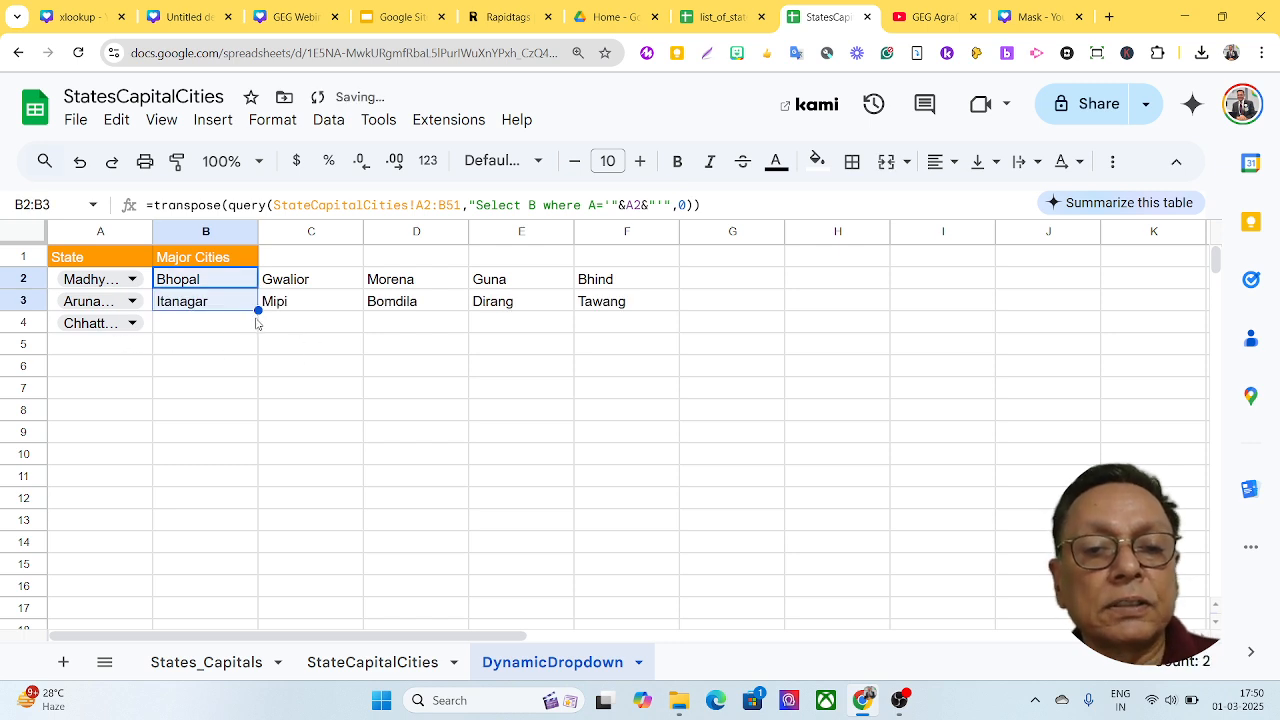
pyautogui.moveTo(257, 310); pyautogui.dragTo(257, 327)
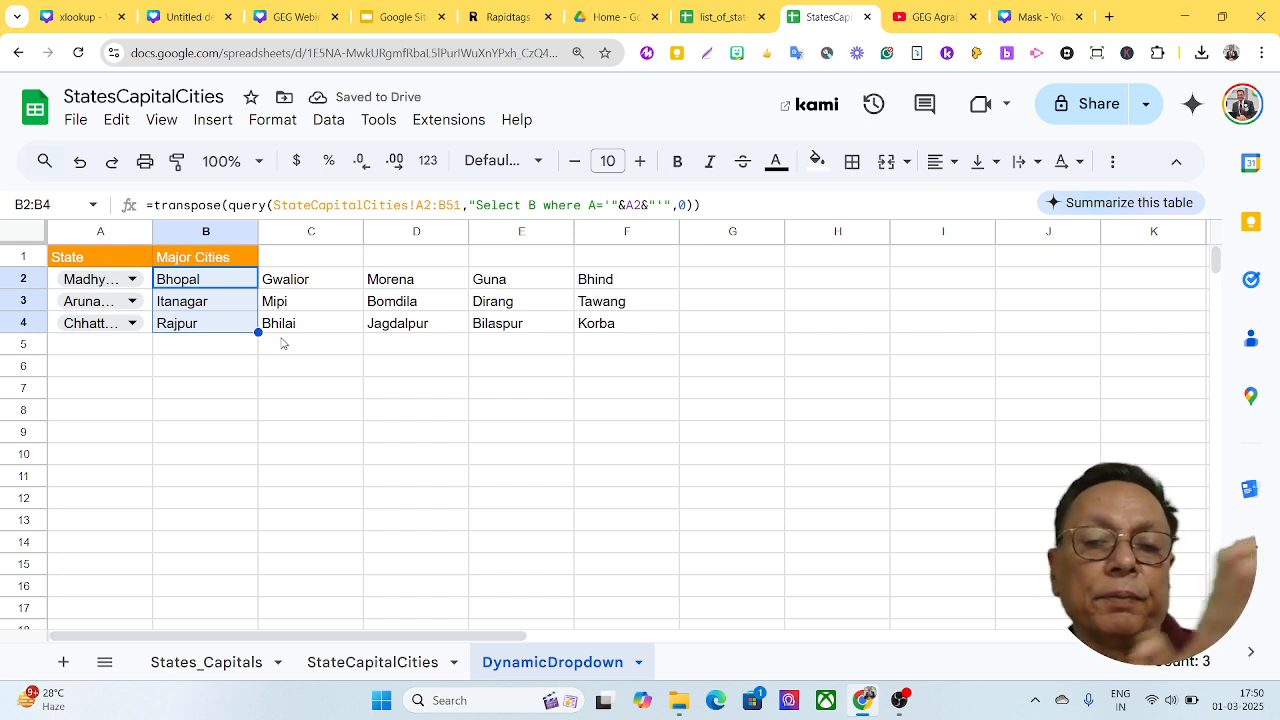
# Fill the State dropdown and the Major Cities formula from row 4 down to row 5, and choose Goa in A5.
pyautogui.click(148, 330)
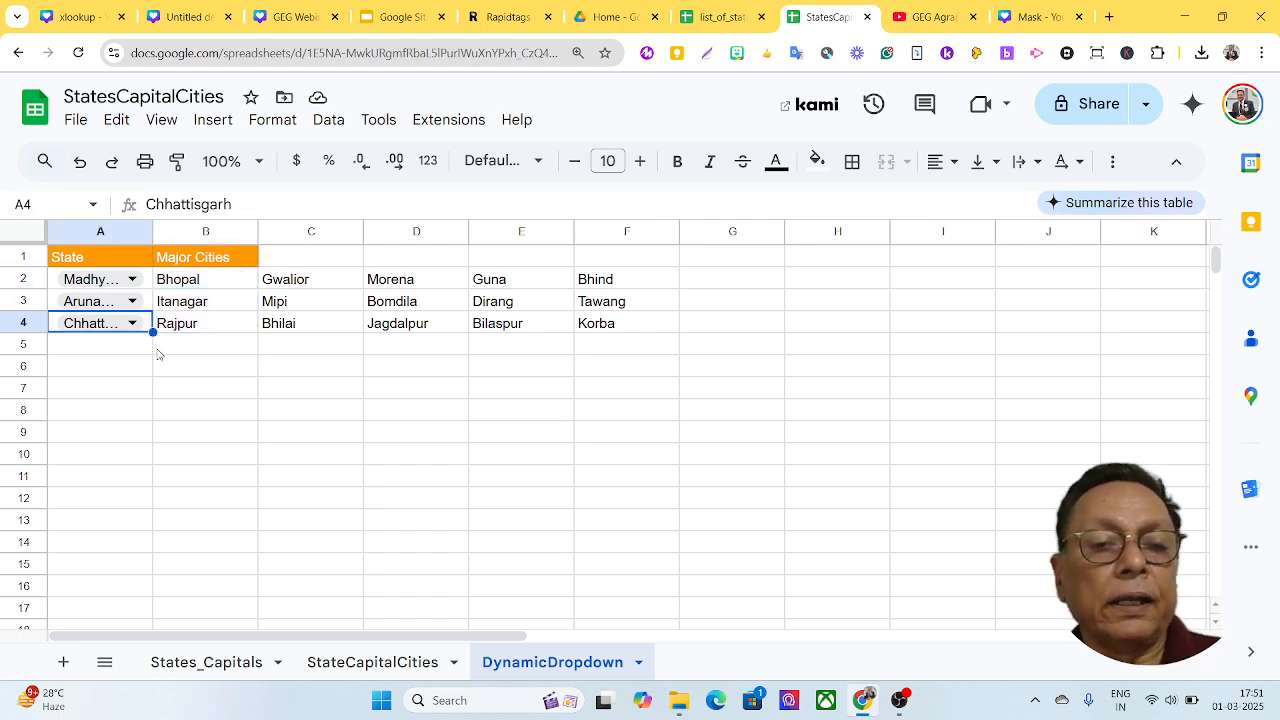
pyautogui.moveTo(152, 332); pyautogui.dragTo(154, 353)
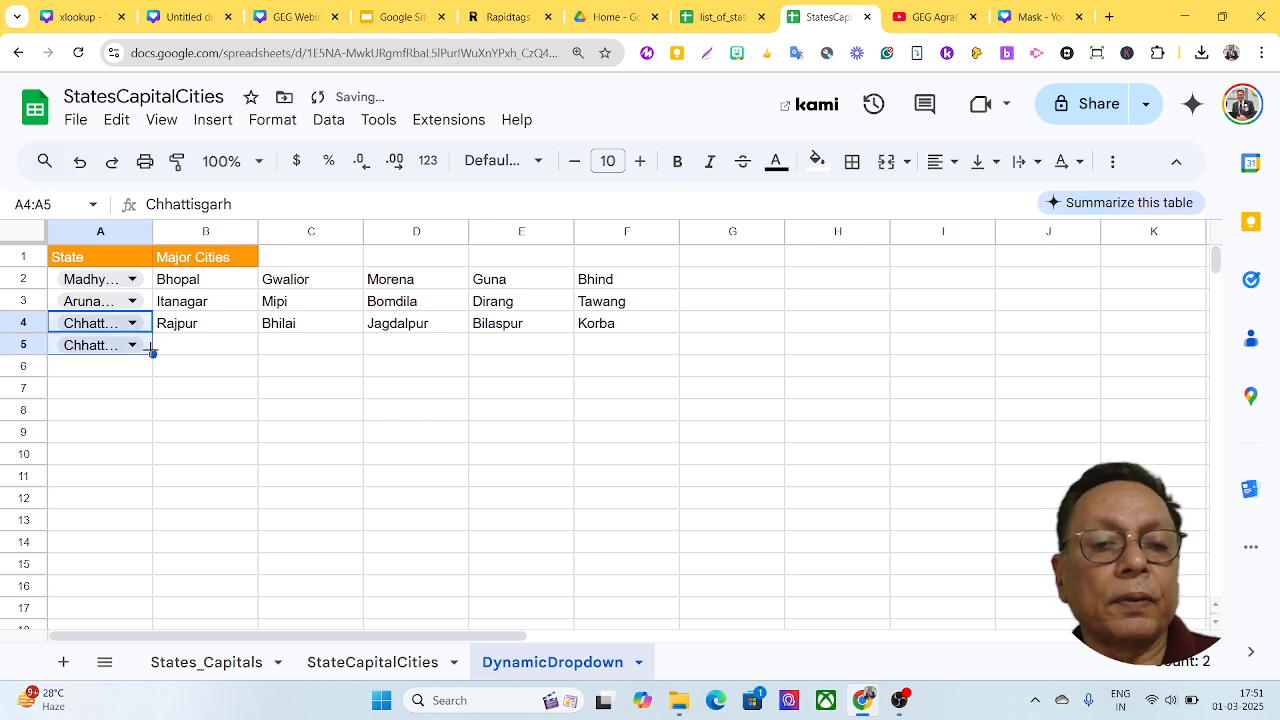
pyautogui.click(237, 330)
pyautogui.moveTo(257, 331); pyautogui.dragTo(257, 353)
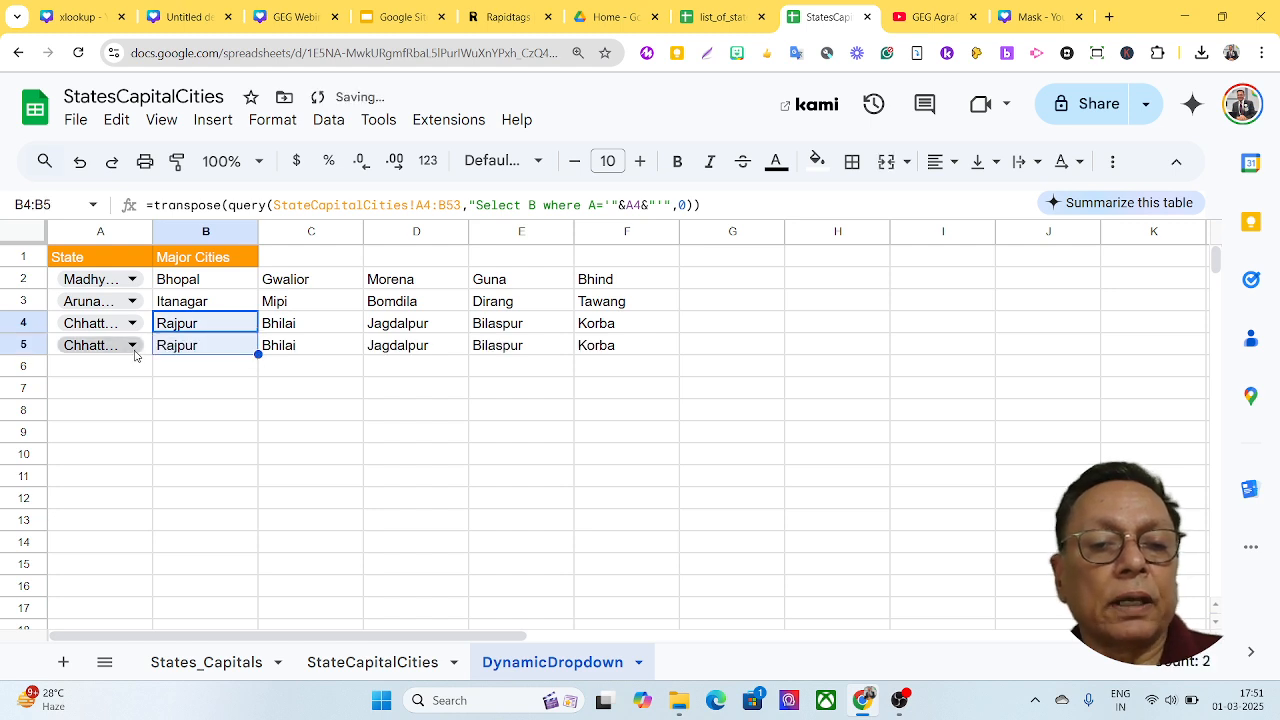
pyautogui.click(133, 345)
pyautogui.click(101, 549)
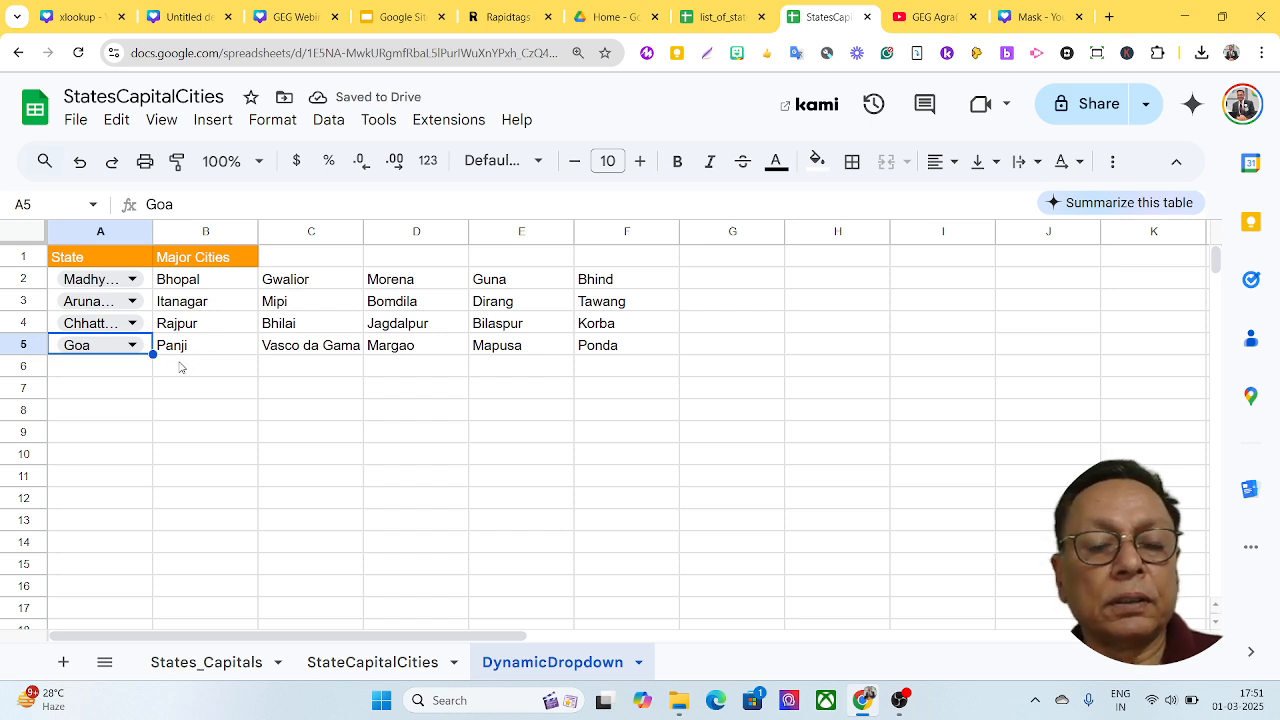
# Check the data range and state cell reference in each Major Cities formula from B2 to B5.
pyautogui.click(210, 287)
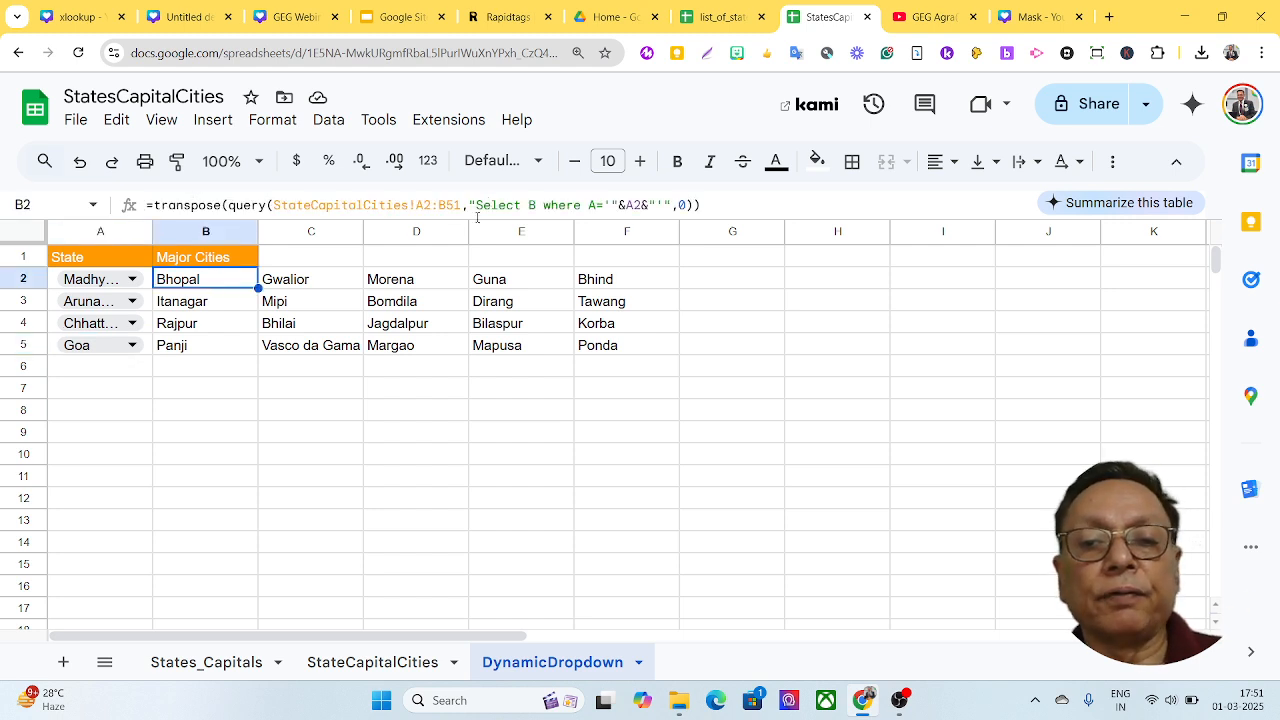
pyautogui.click(221, 305)
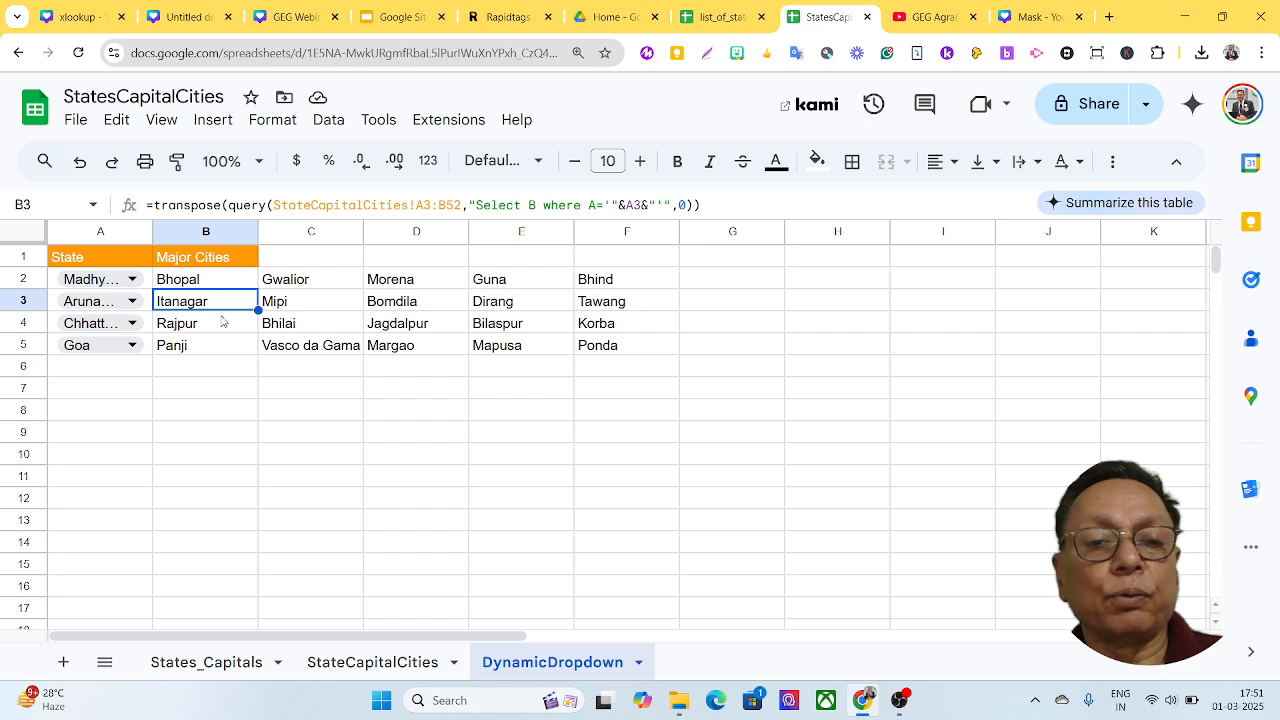
pyautogui.click(219, 328)
pyautogui.click(220, 352)
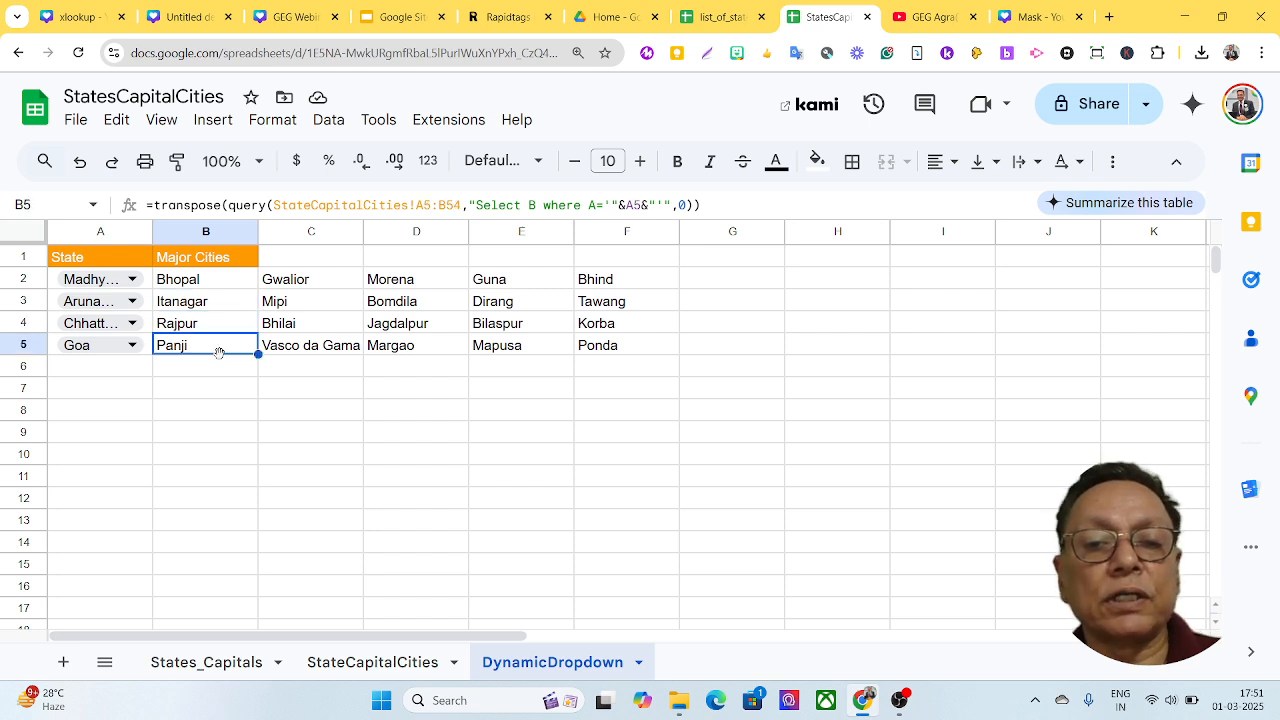